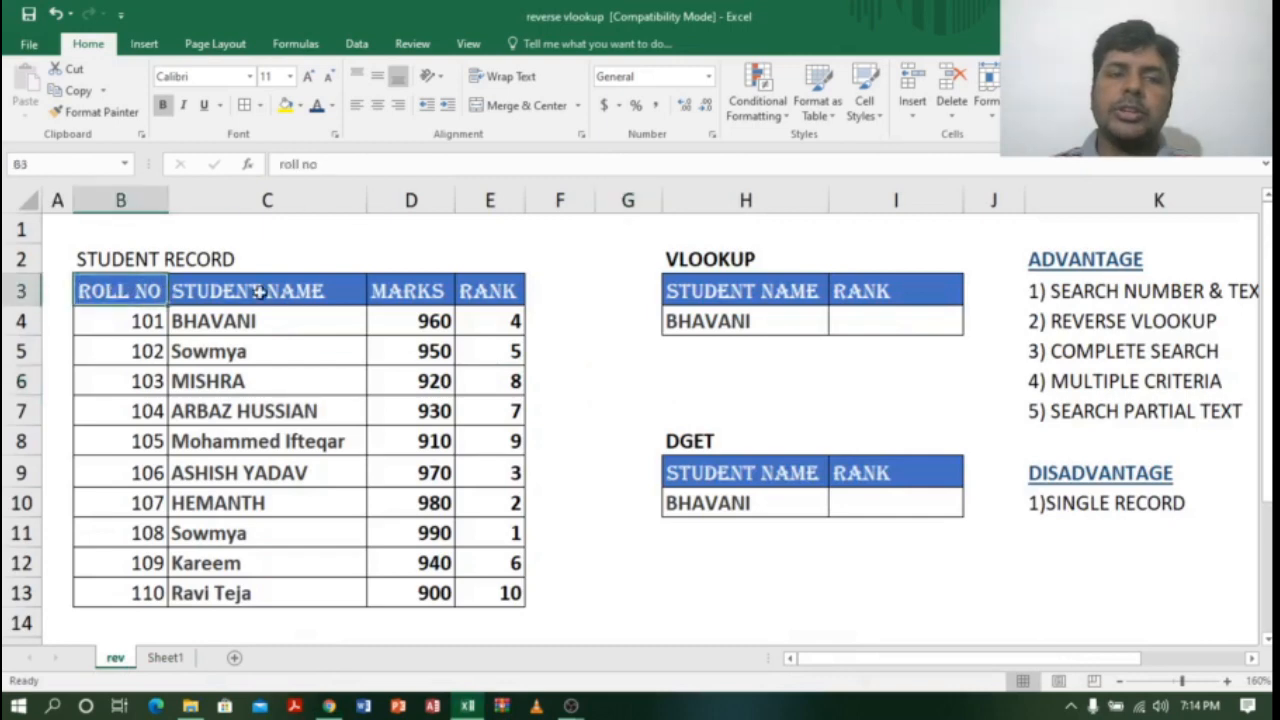
Examine the student record's roll number, name, marks and rank columns and the VLOOKUP and DGET tables.
left_click(124, 198)
left_click(222, 197)
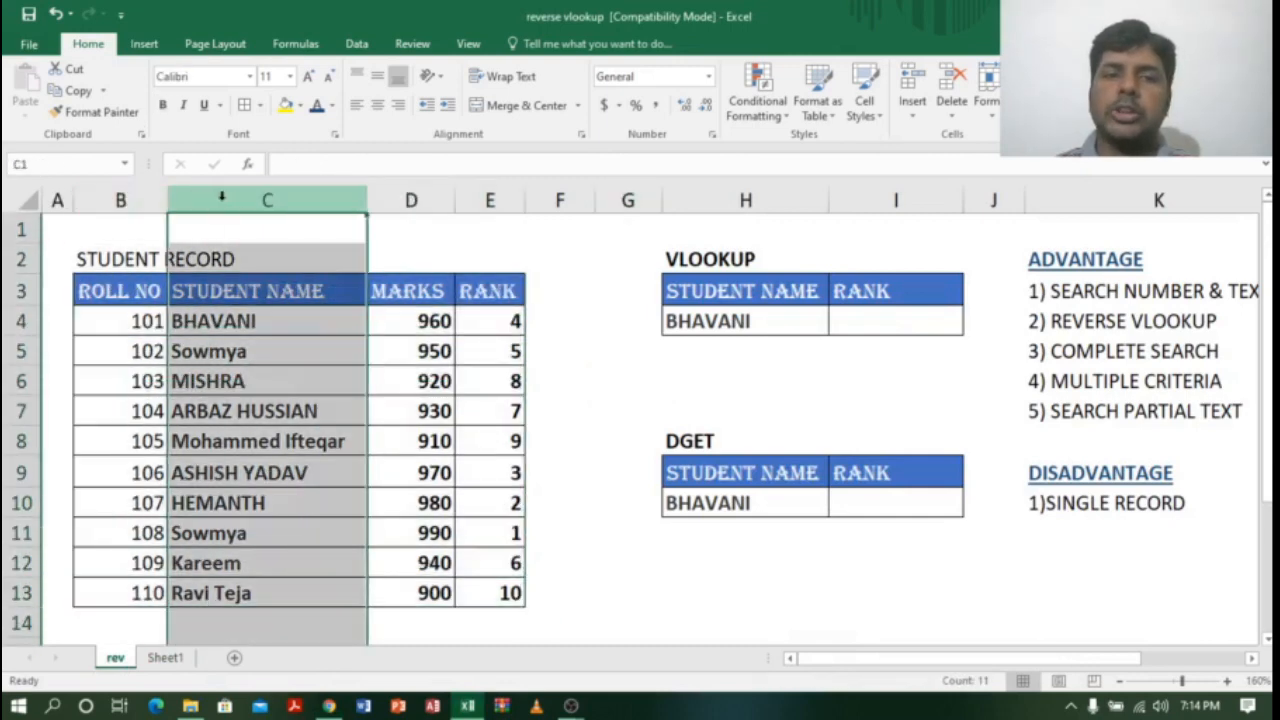
left_click(418, 198)
left_click(490, 199)
left_click(752, 413)
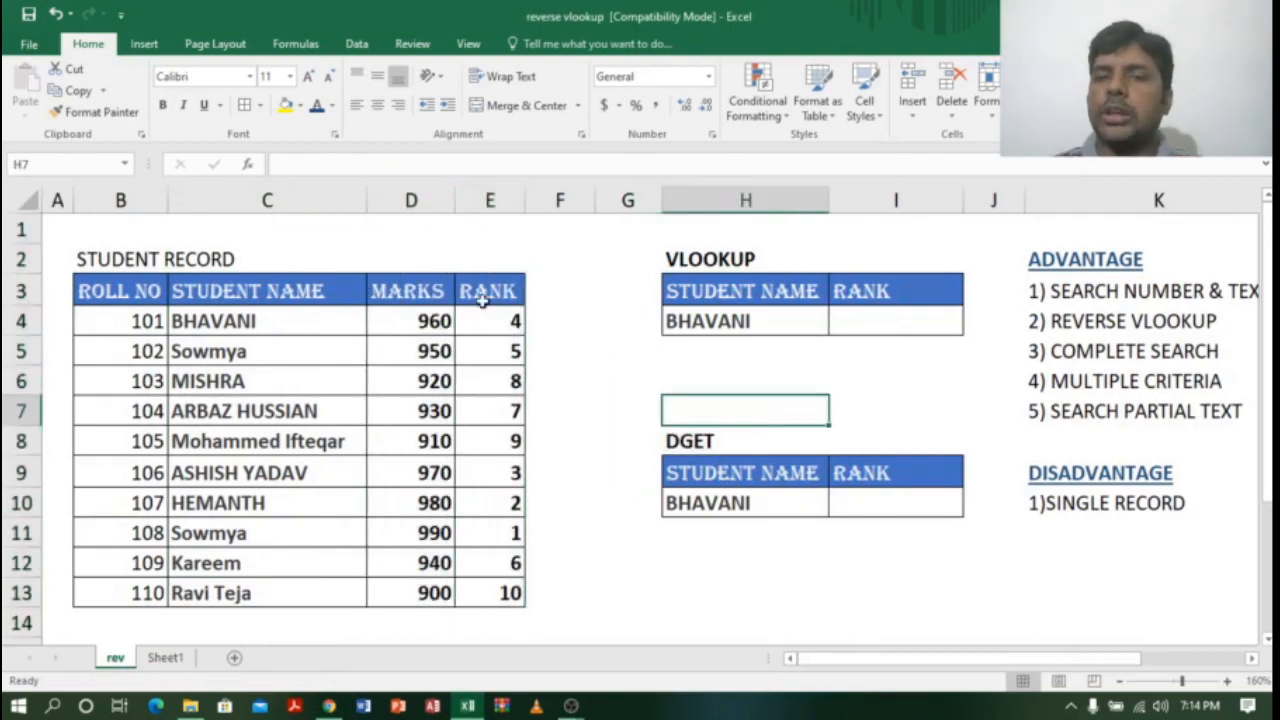
left_click(492, 200)
left_click(310, 203)
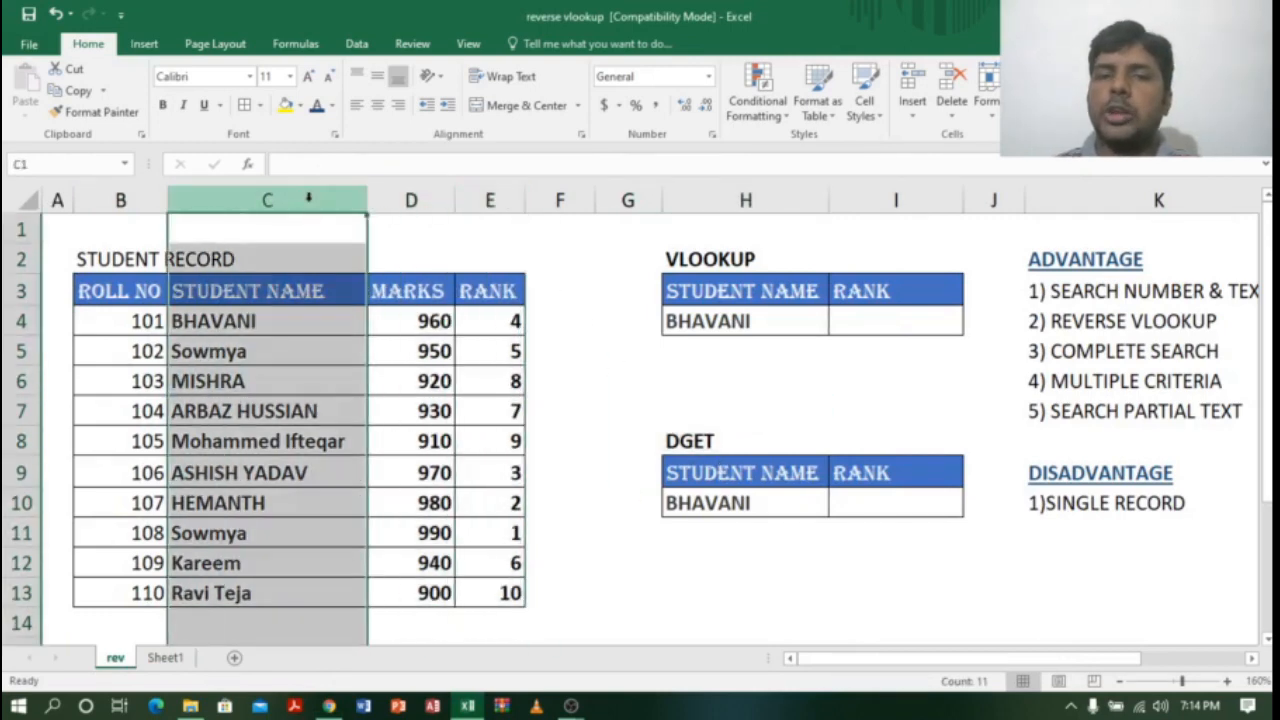
left_click(760, 318)
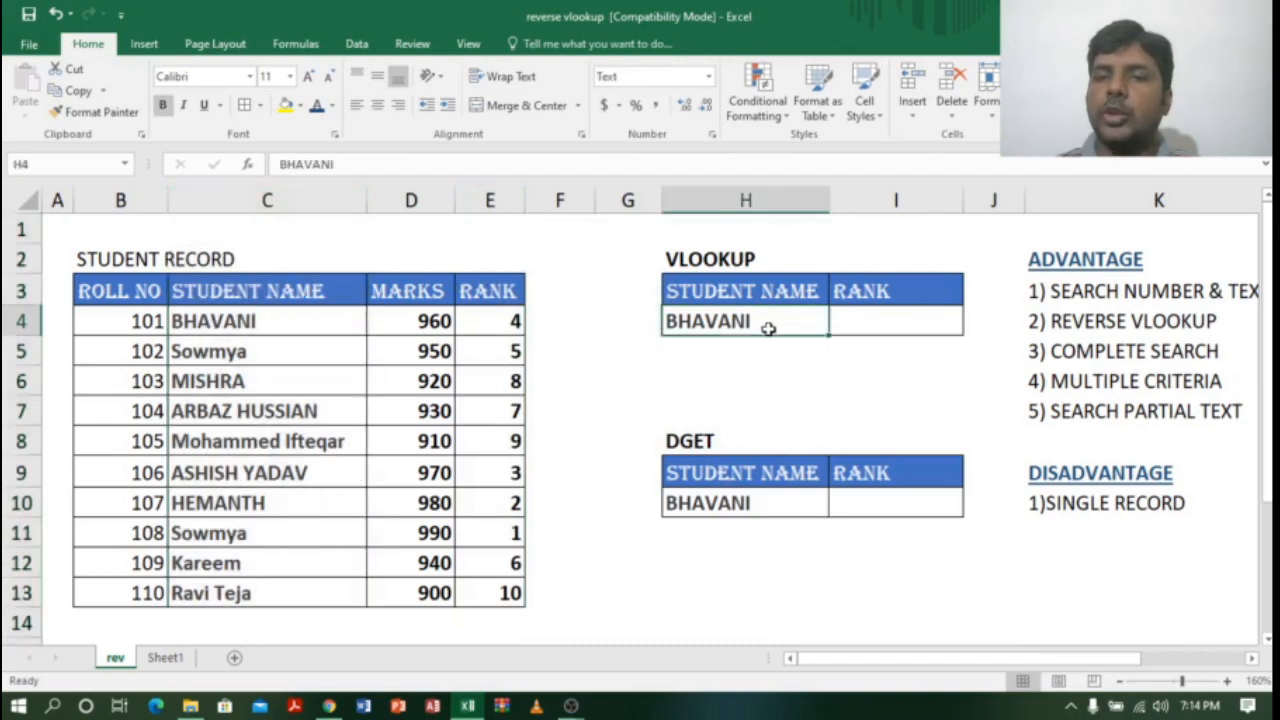
left_click(931, 314)
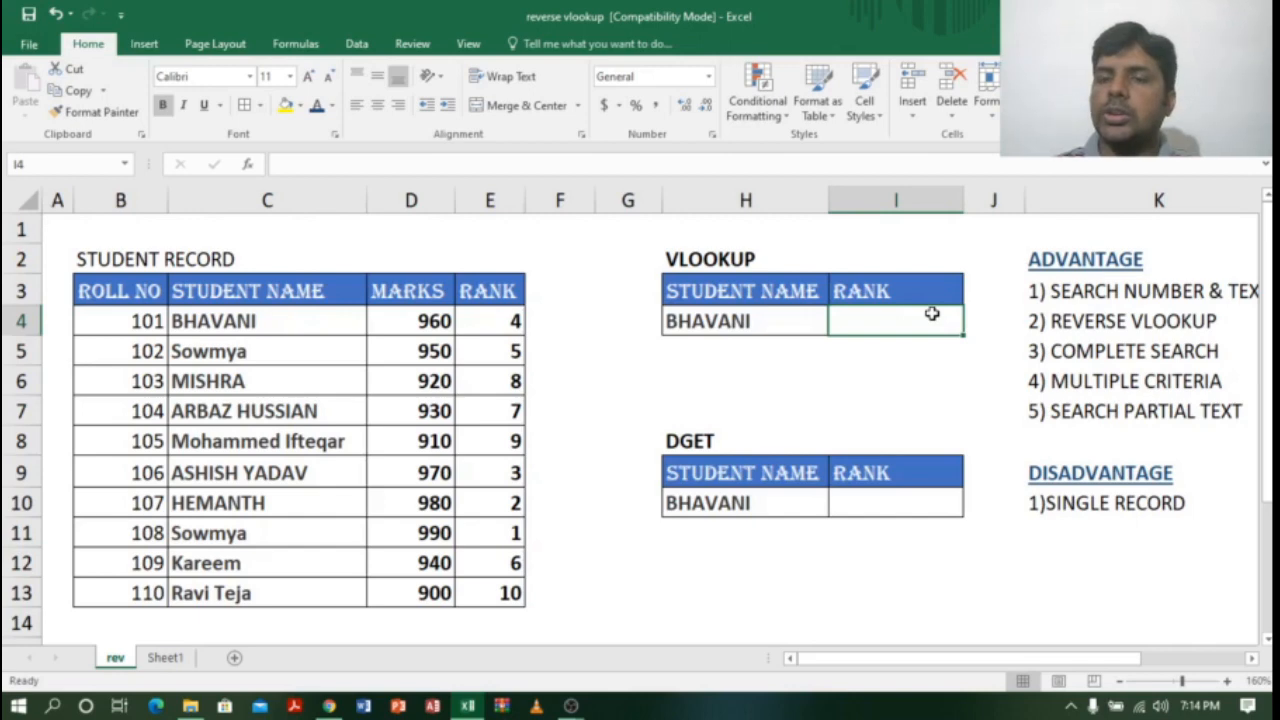
left_click(728, 252)
left_click(724, 434)
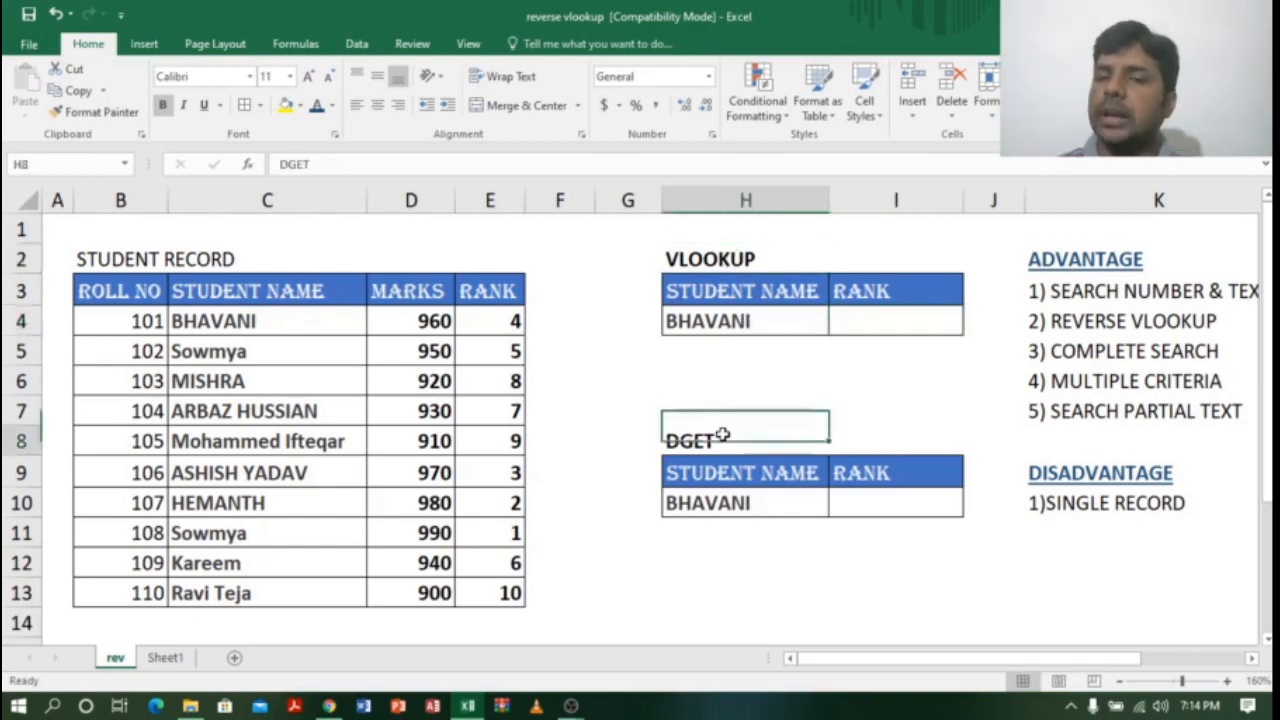
Enter =VLOOKUP(H4,C4:E13,3,0) in cell I4 to return the student's rank, and check it against the student record.
left_click(905, 320)
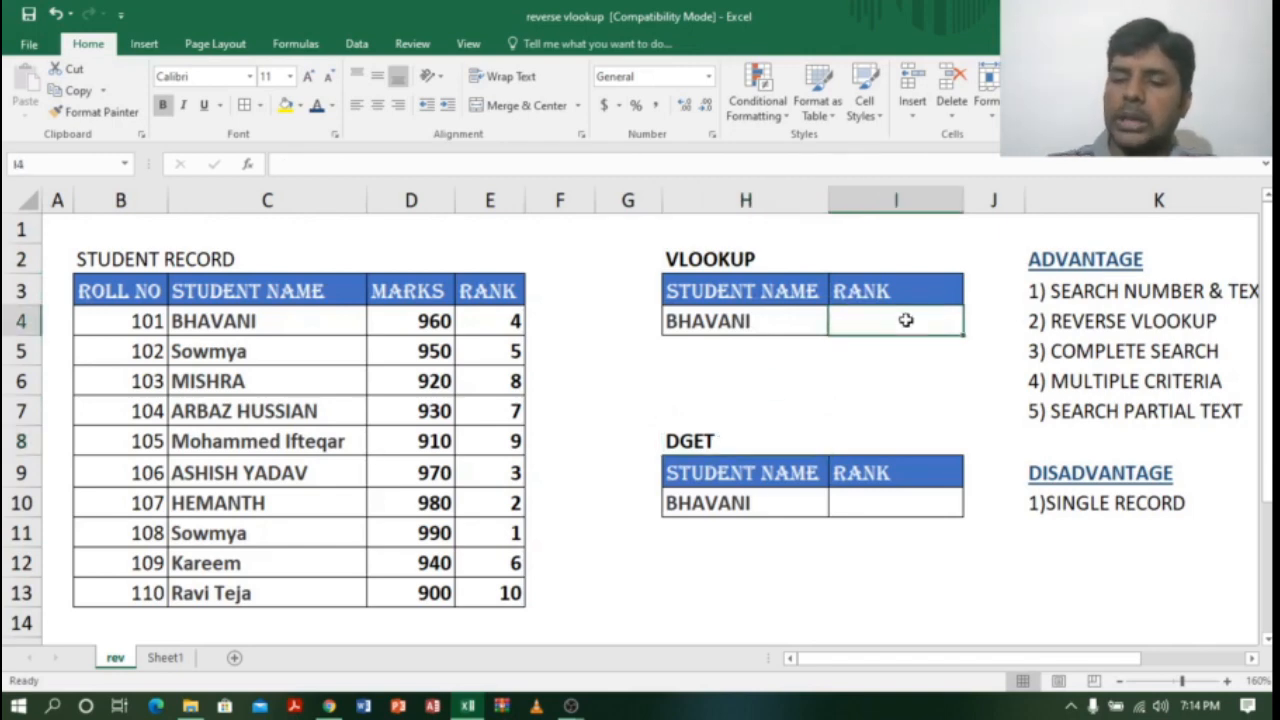
type("=")
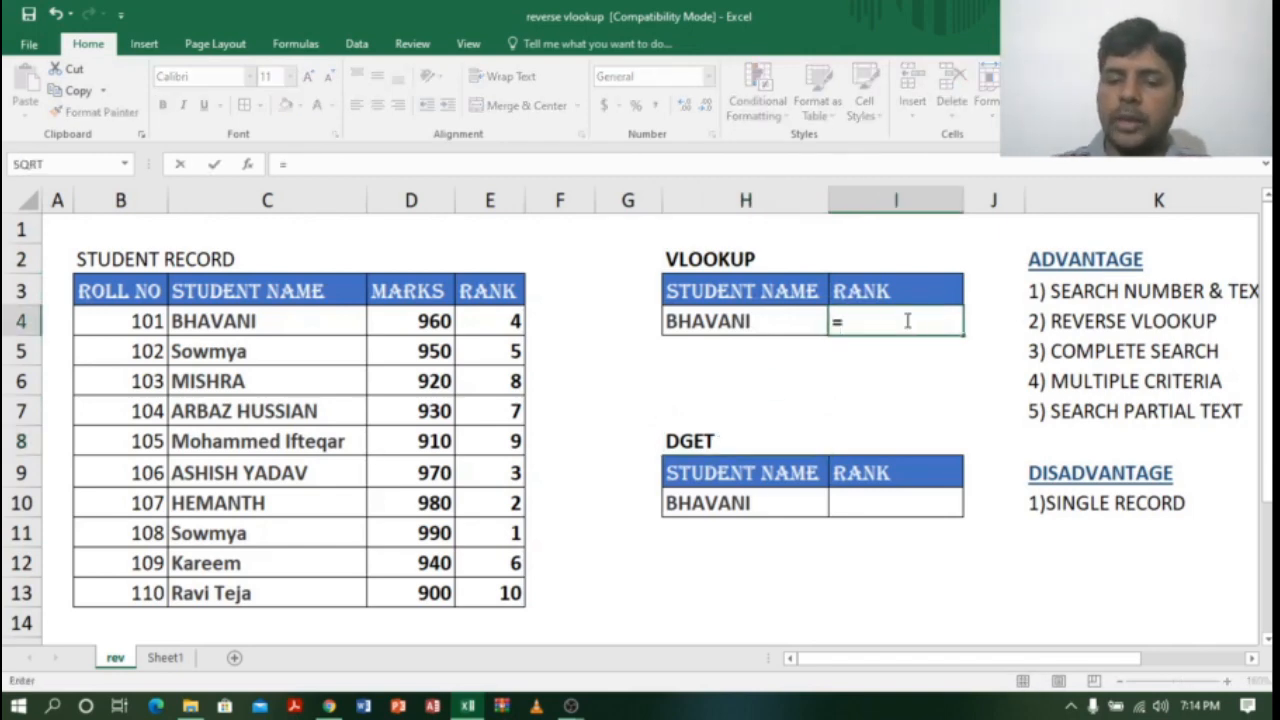
type("VLOOK")
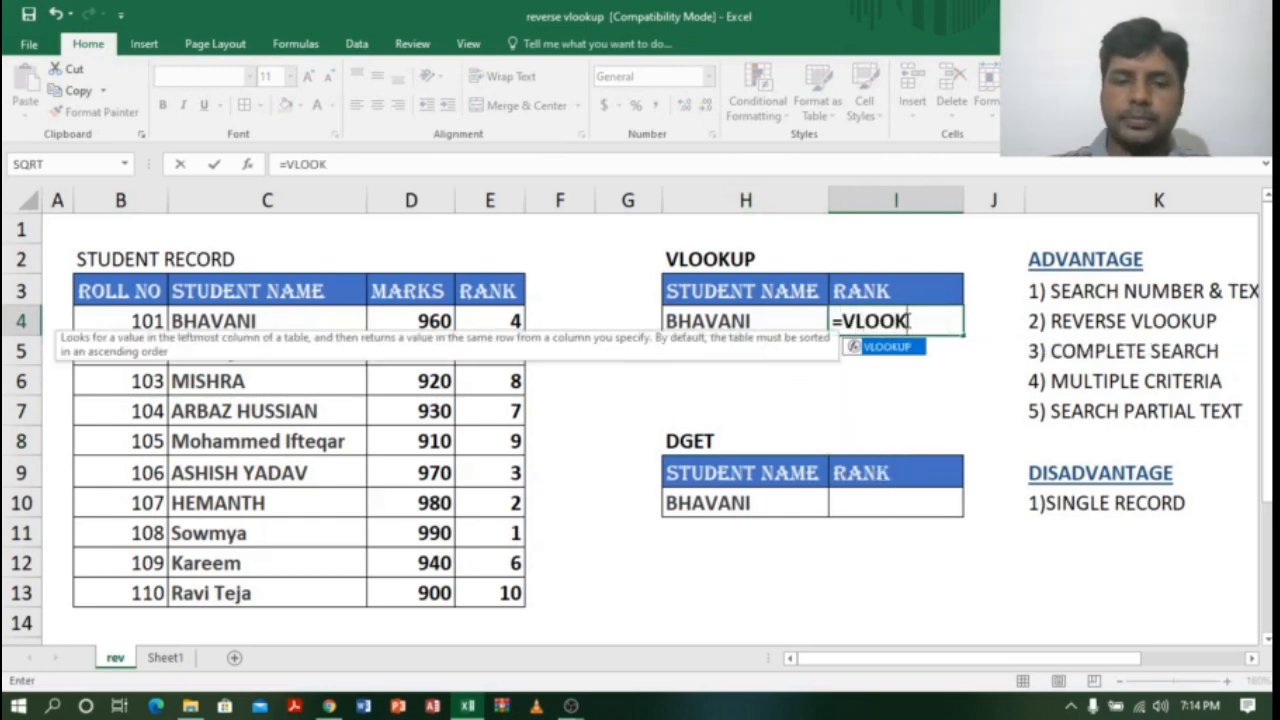
key("Tab")
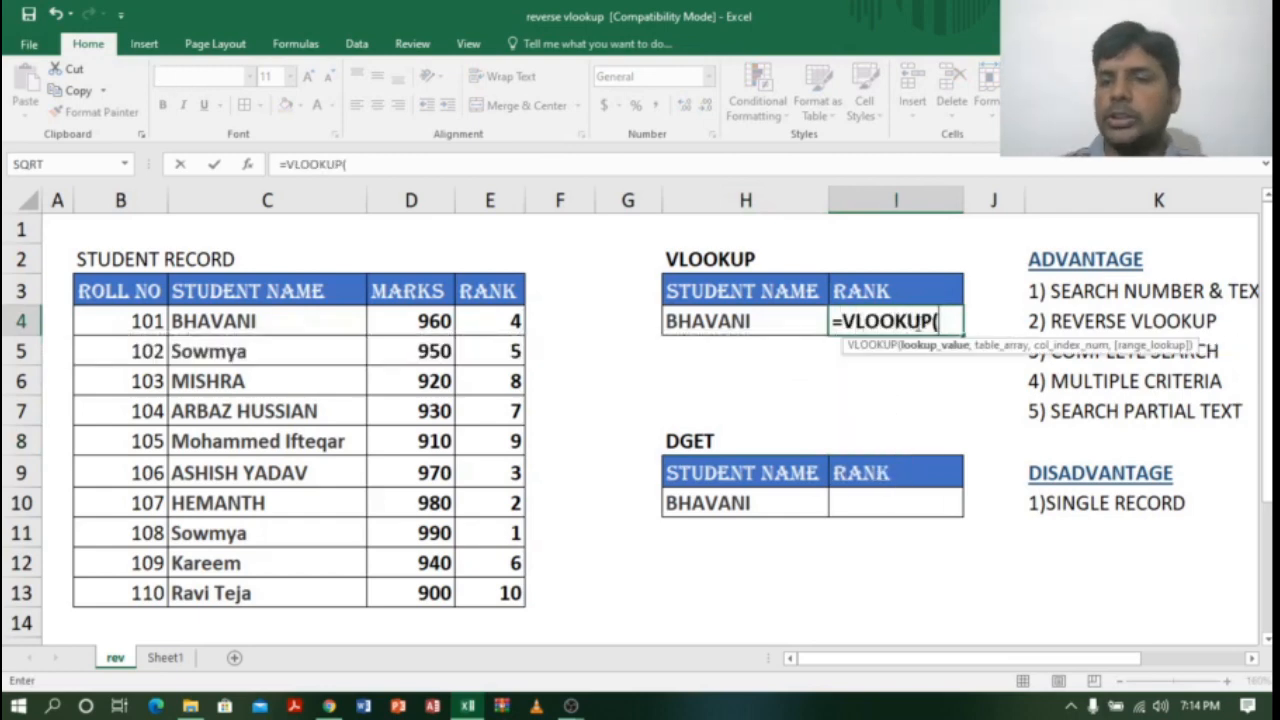
left_click(722, 316)
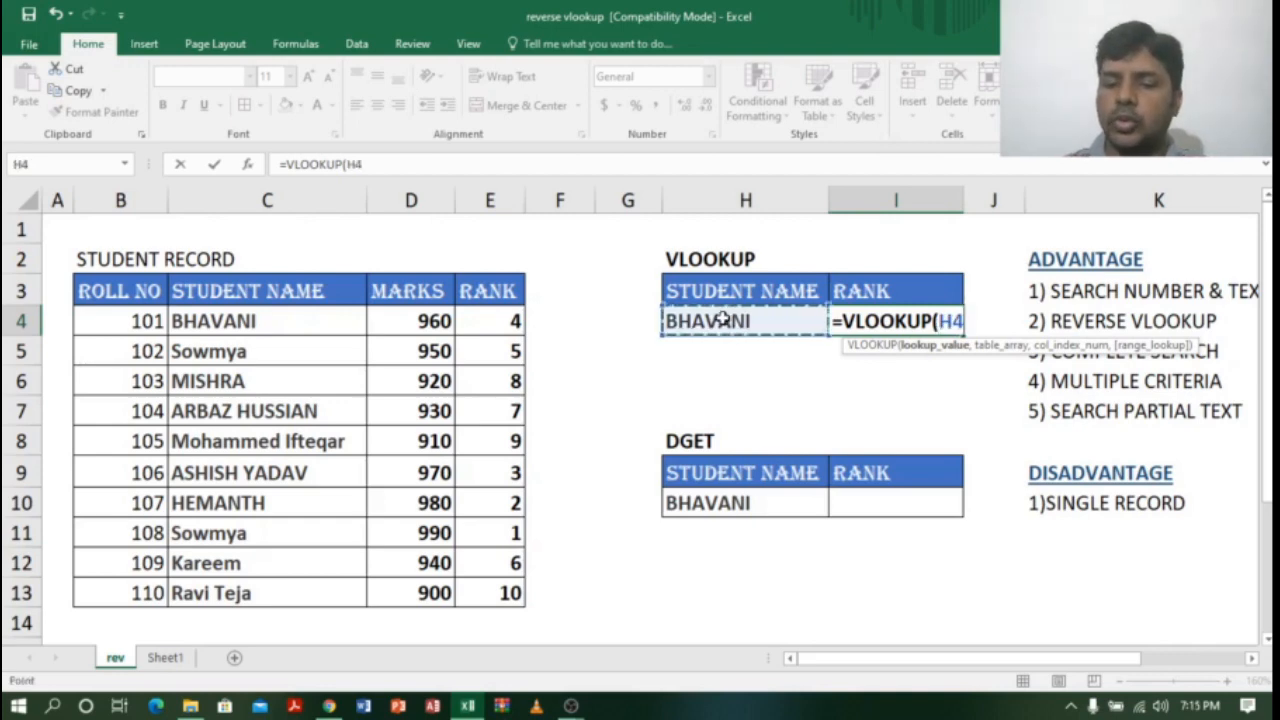
type(",")
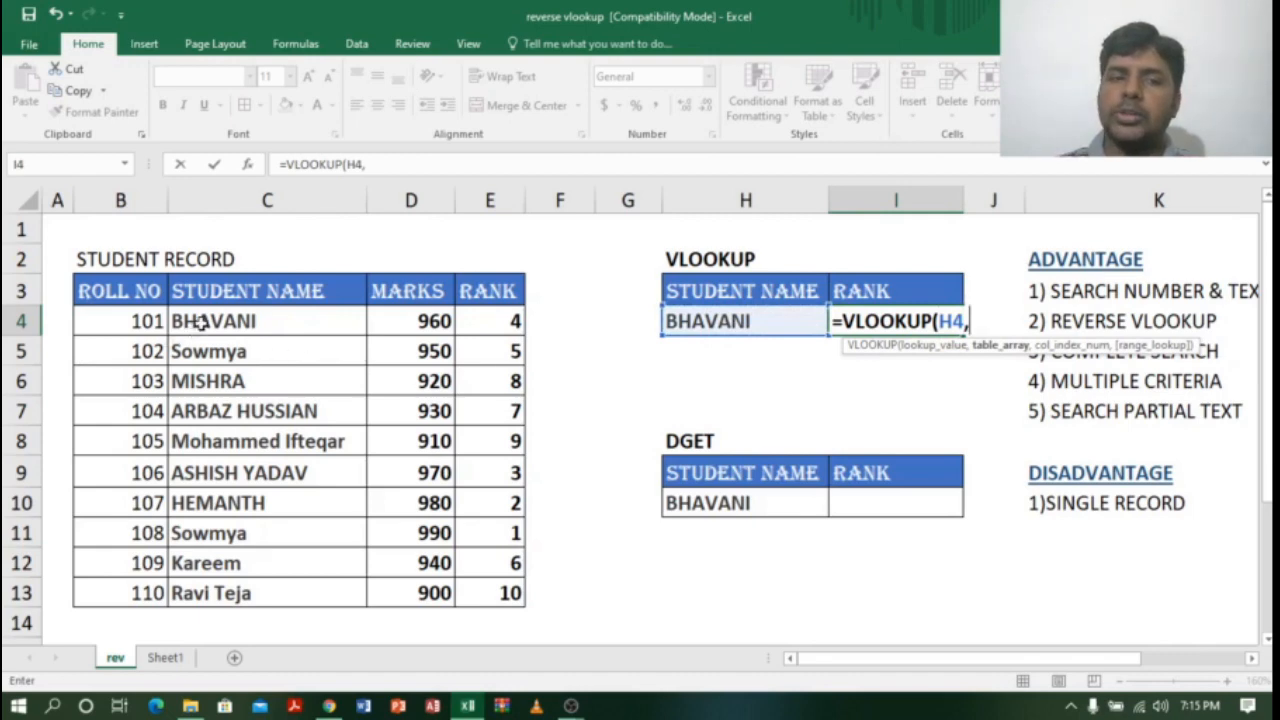
left_click_drag(200, 318, 490, 598)
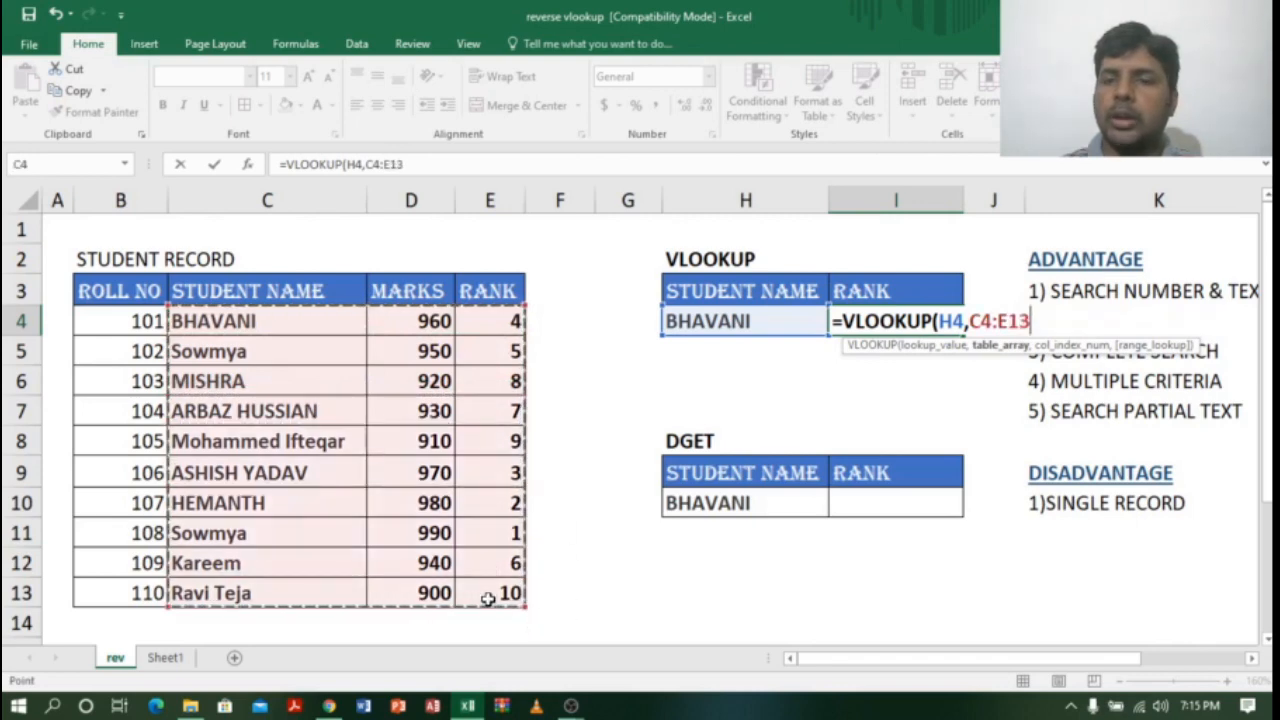
type(",")
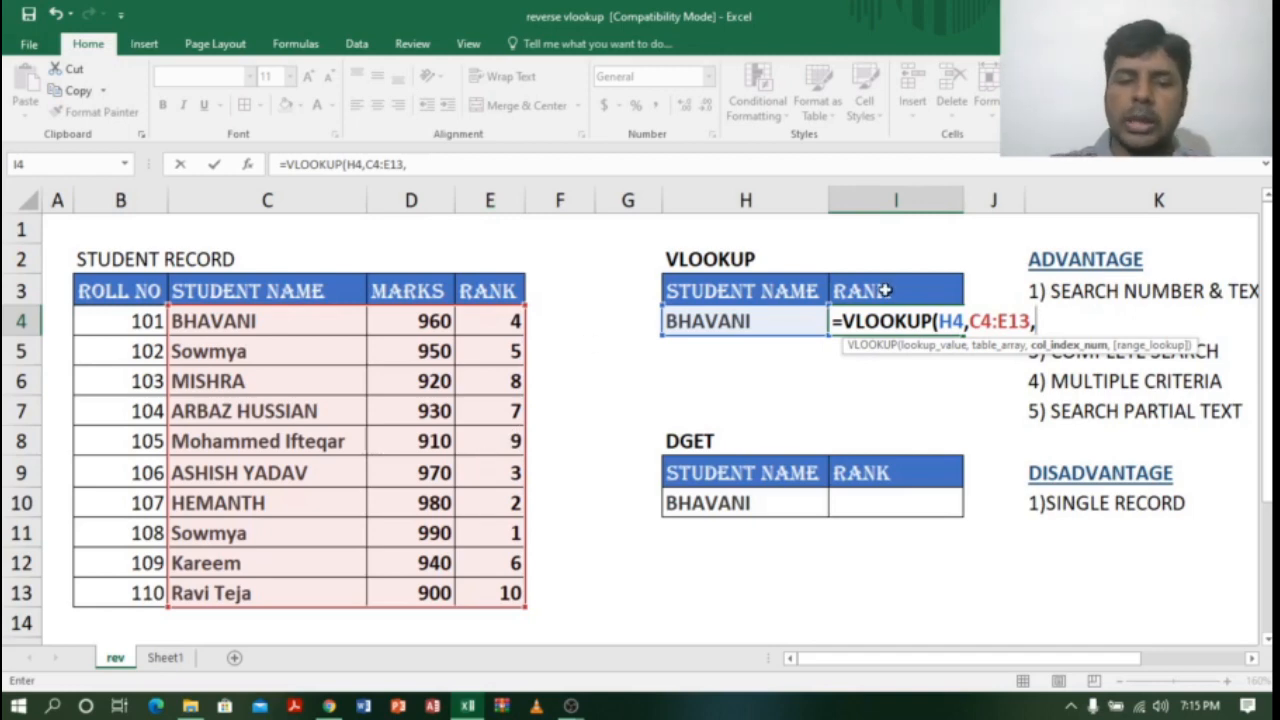
type("3,")
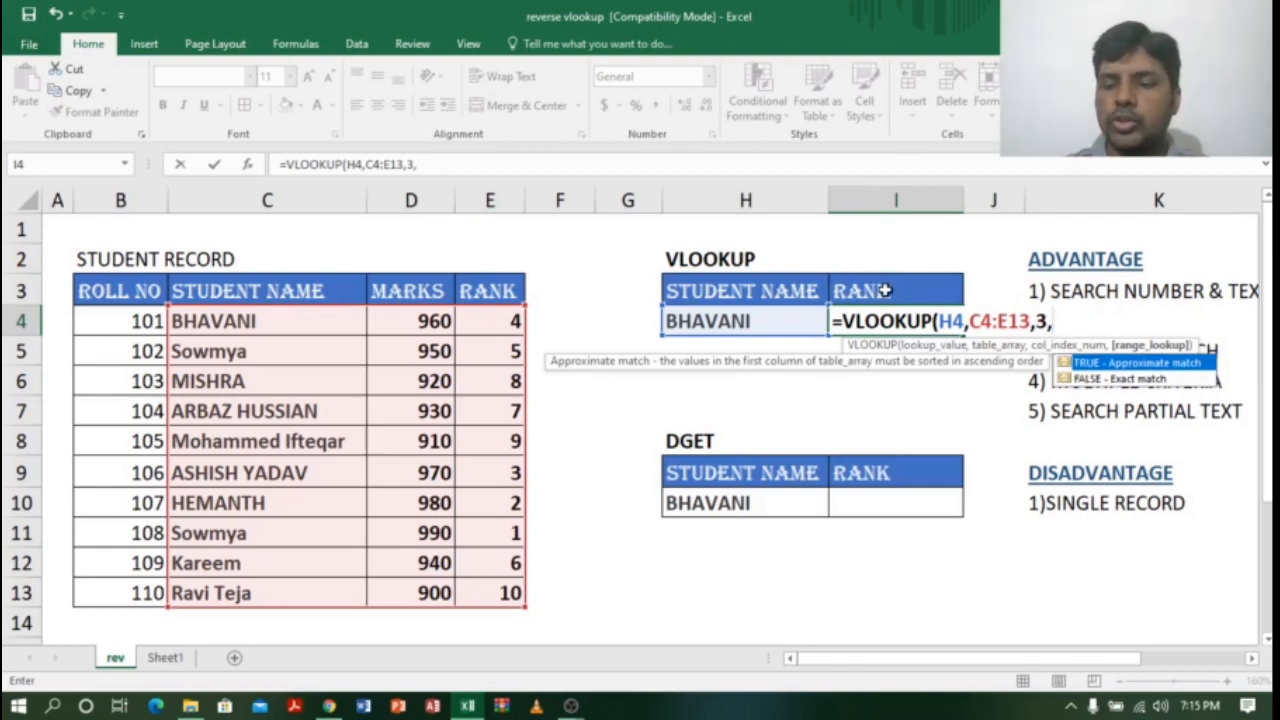
type("0)")
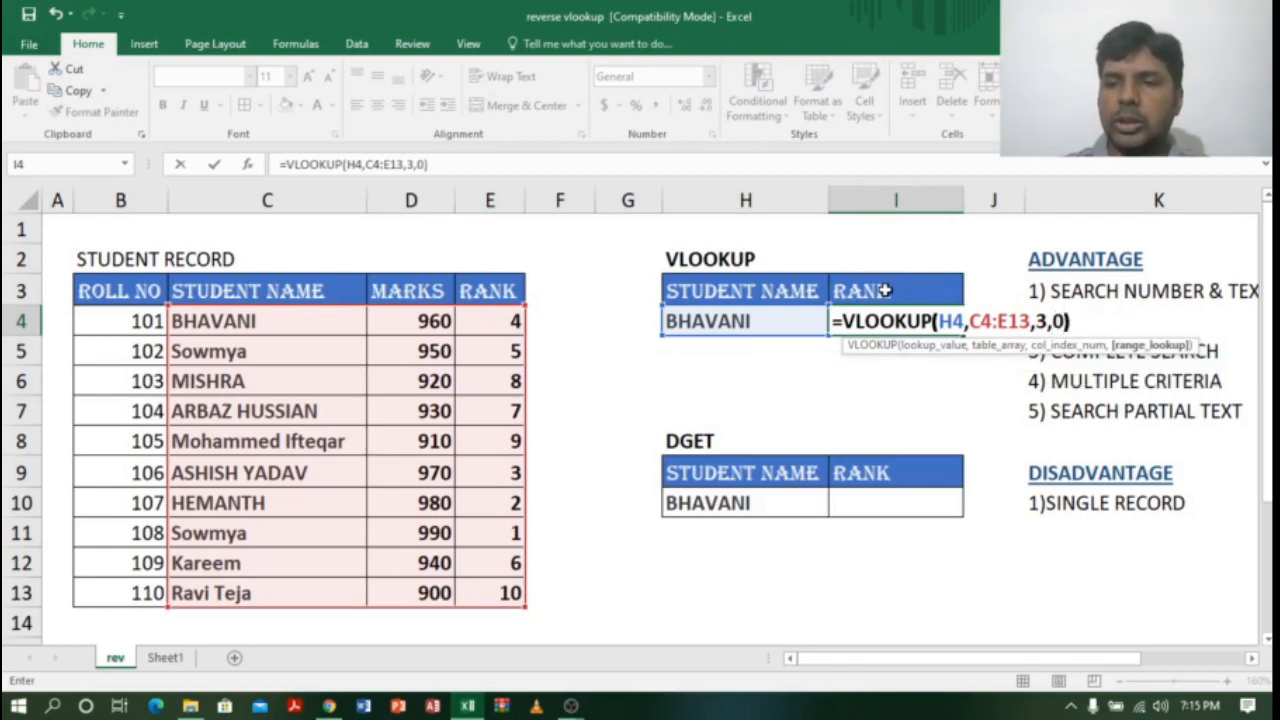
key("Return")
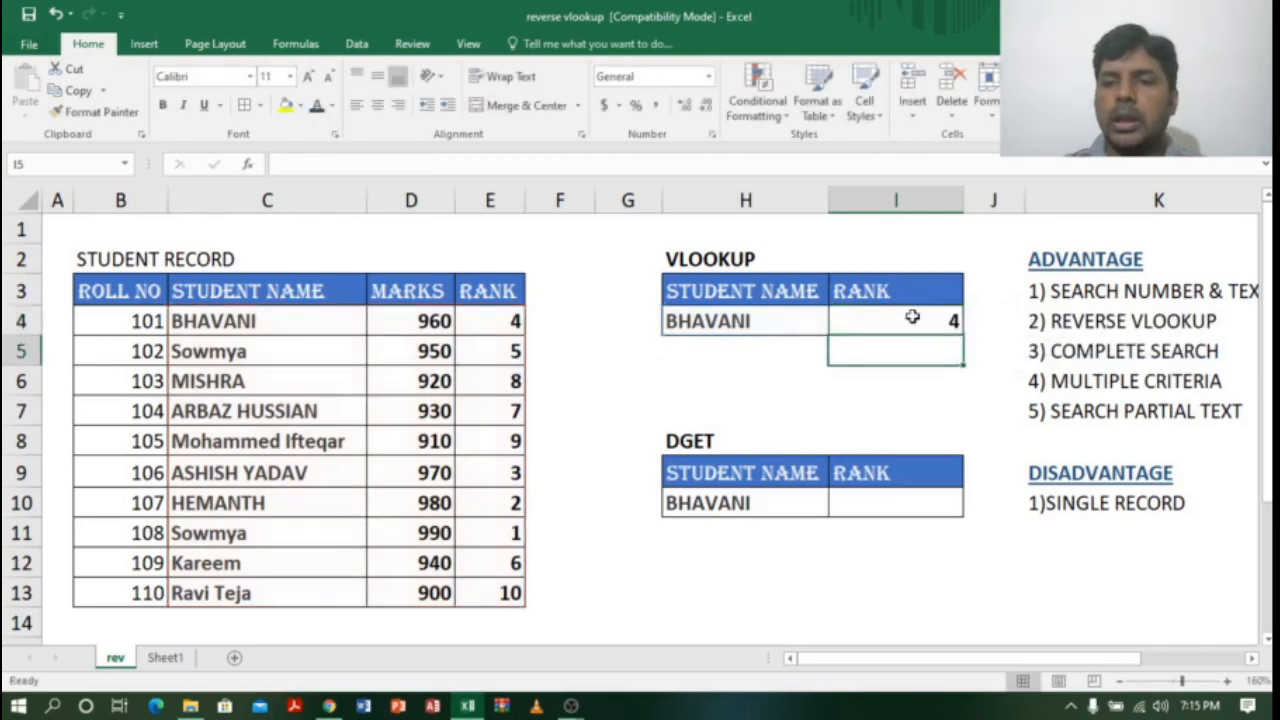
left_click(918, 320)
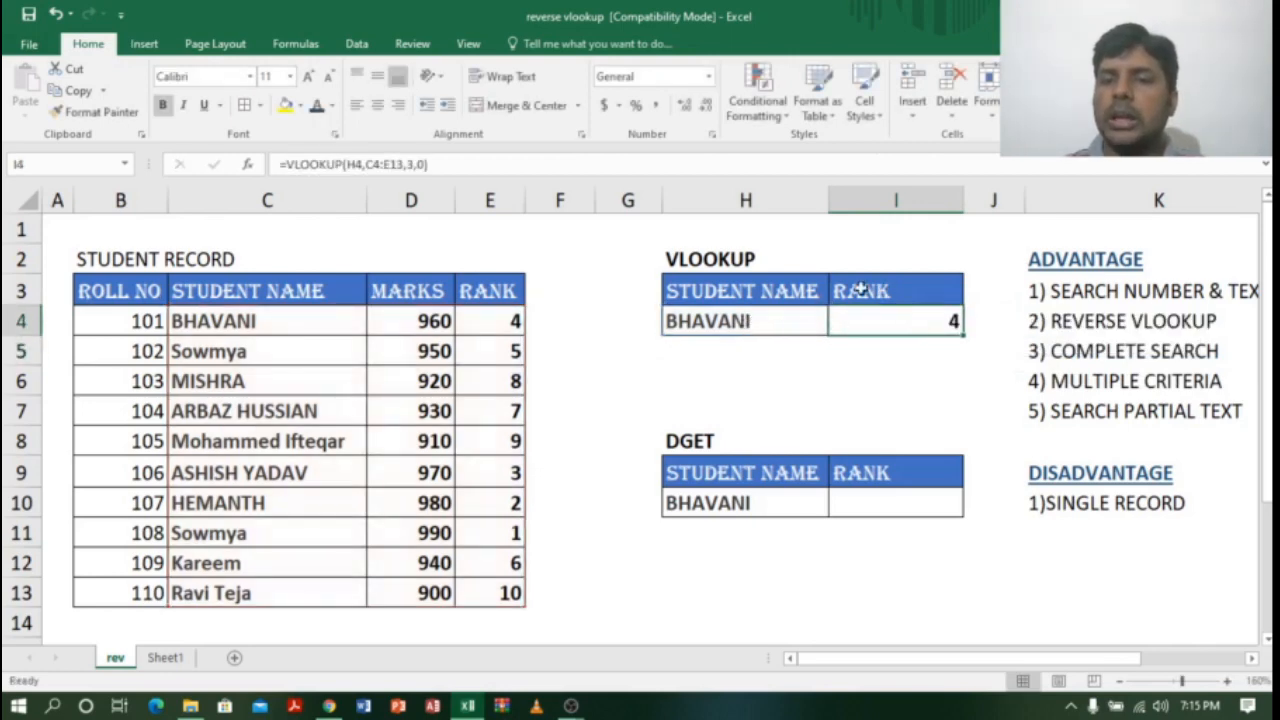
left_click(234, 320)
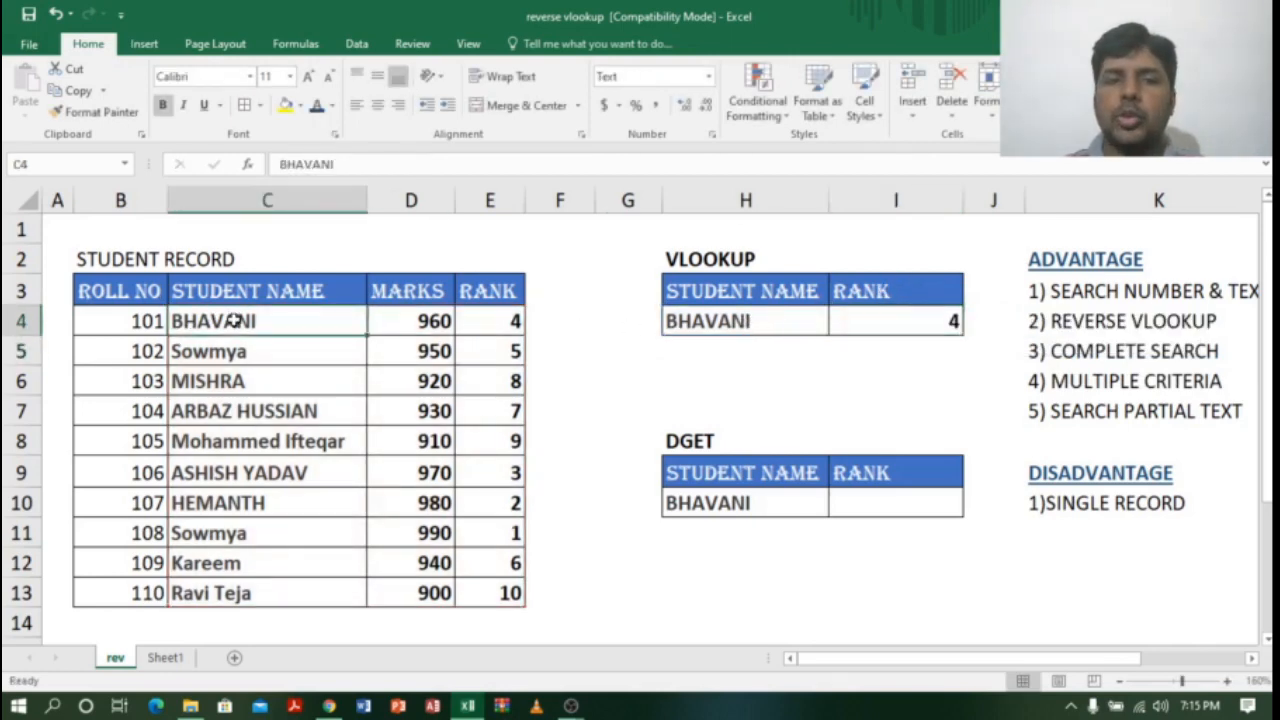
left_click(495, 320)
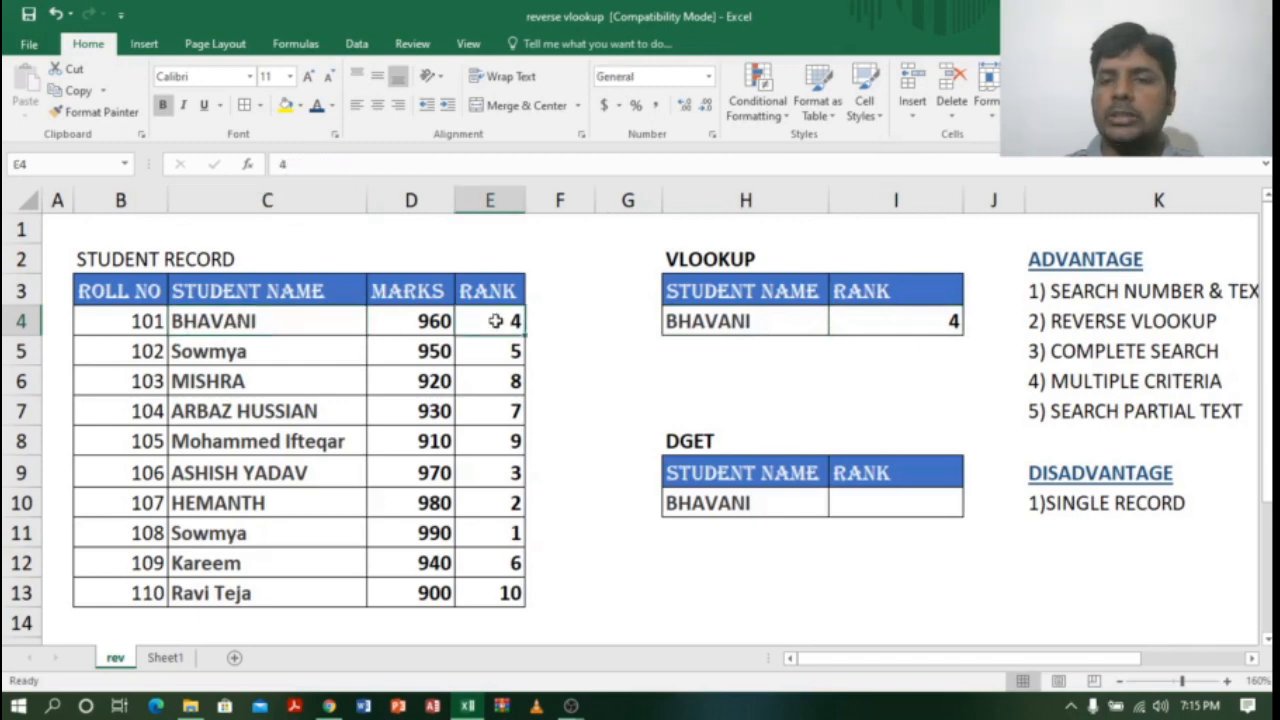
Enter =DGET(B3:E13,4,H9:H10) in cell I10 to return the student's rank in the DGET table.
left_click(892, 503)
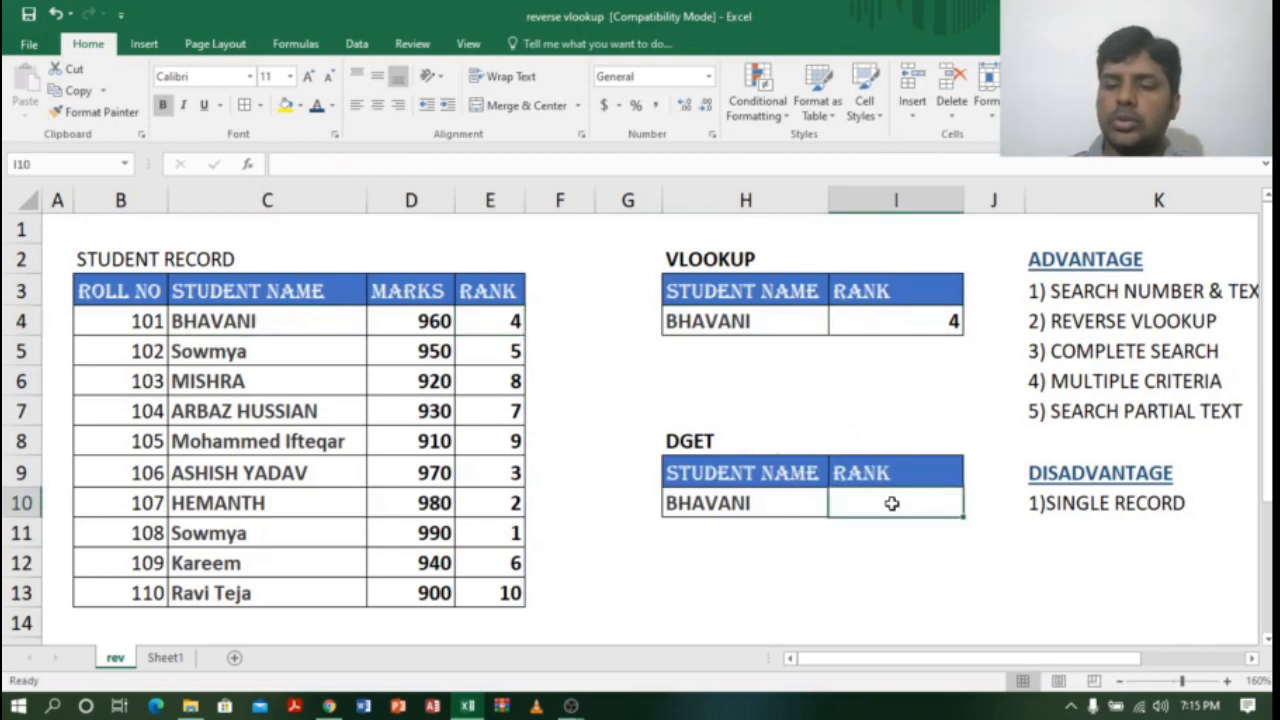
type("=")
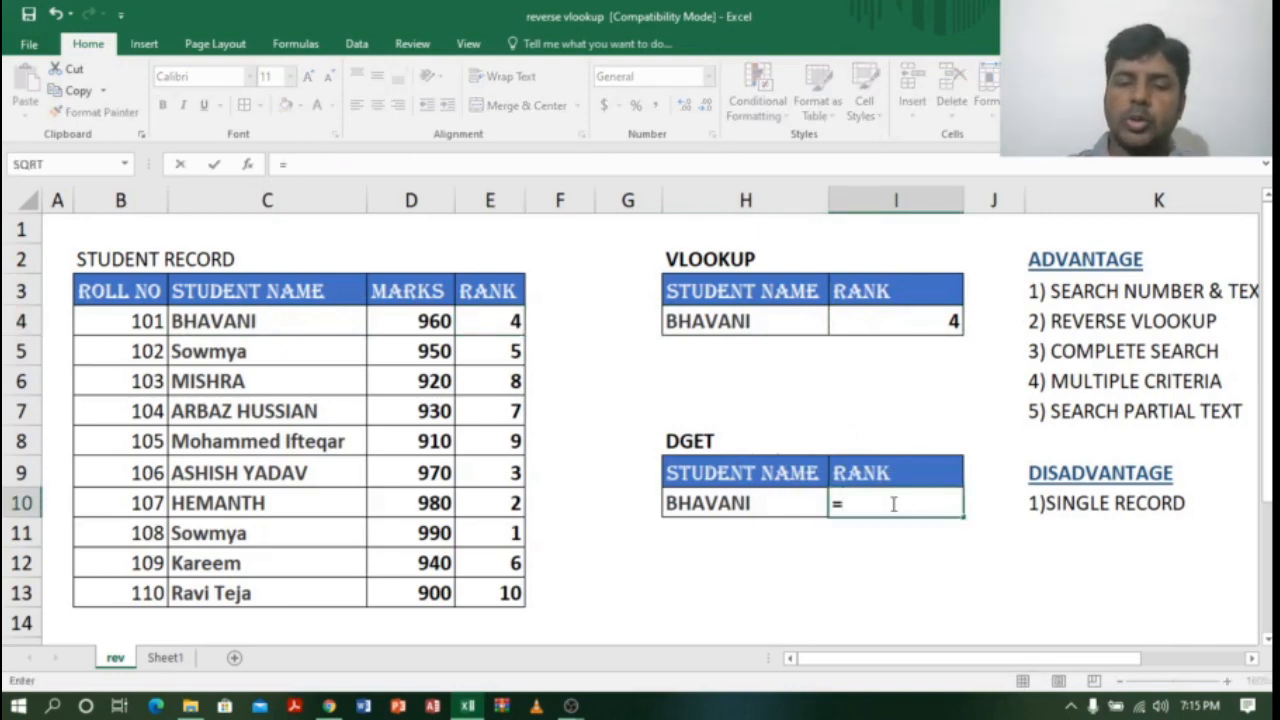
type("DGET")
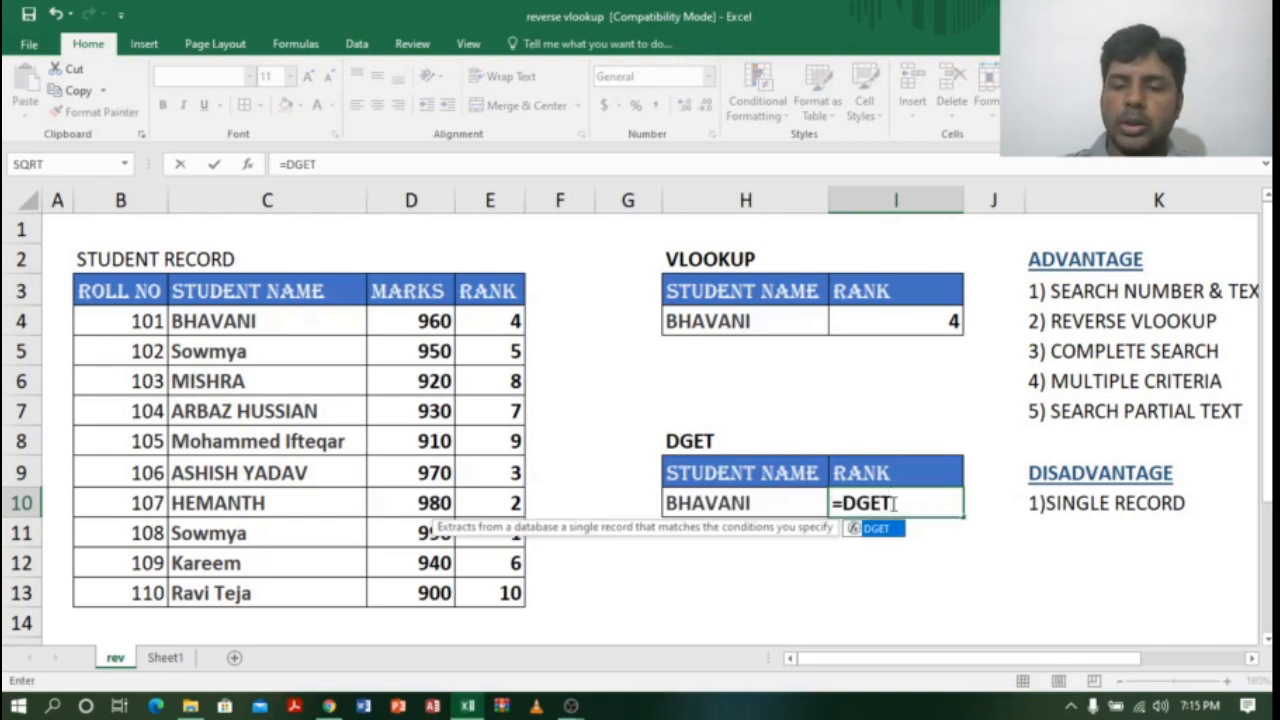
type("(")
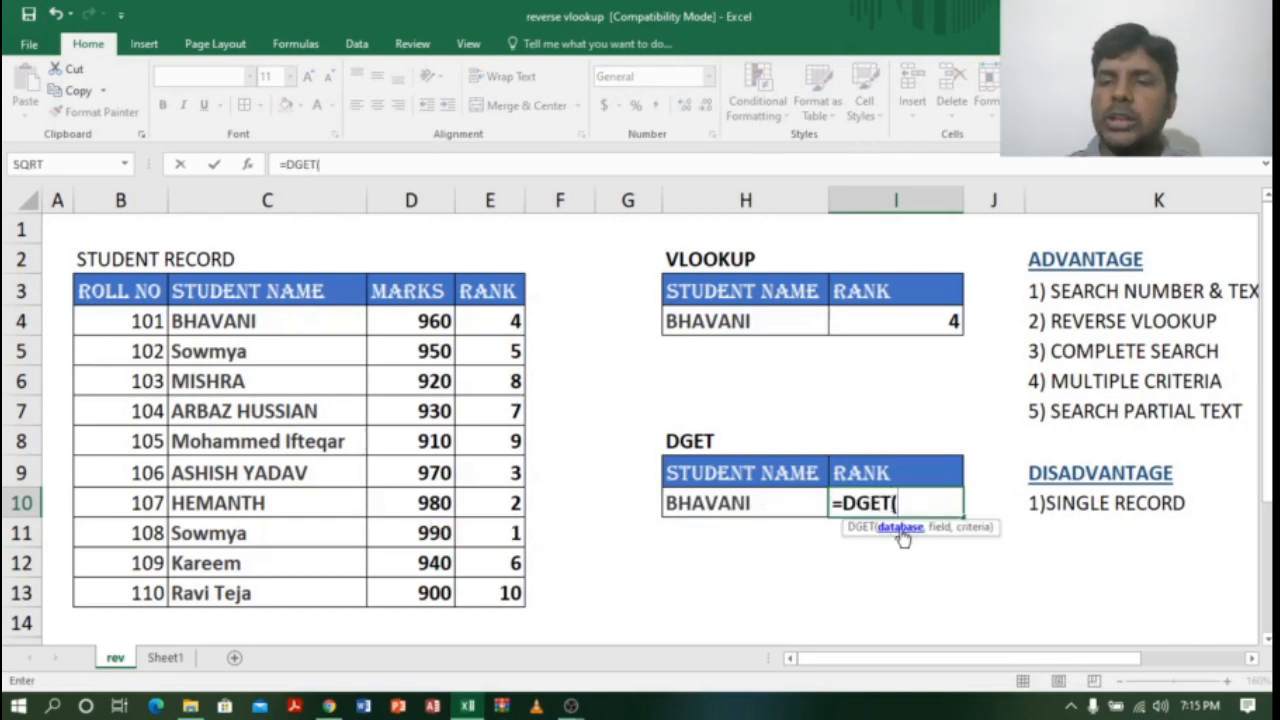
left_click_drag(108, 290, 505, 588)
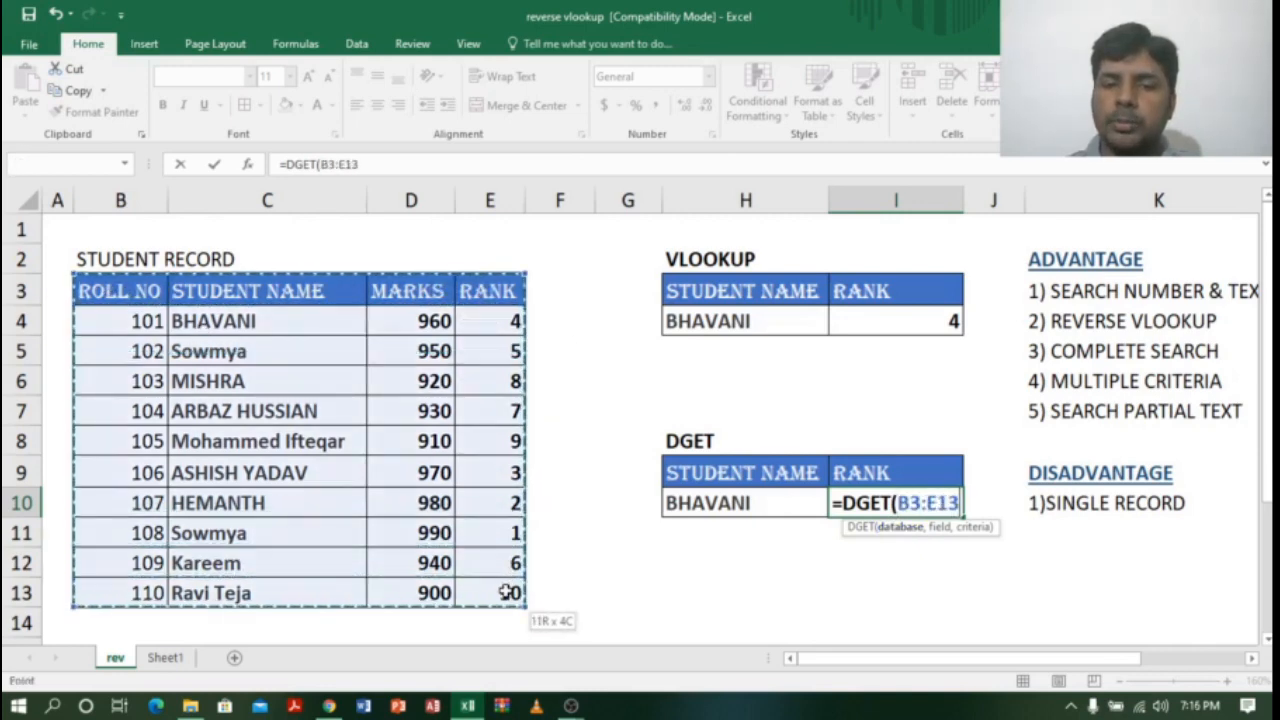
type(",4")
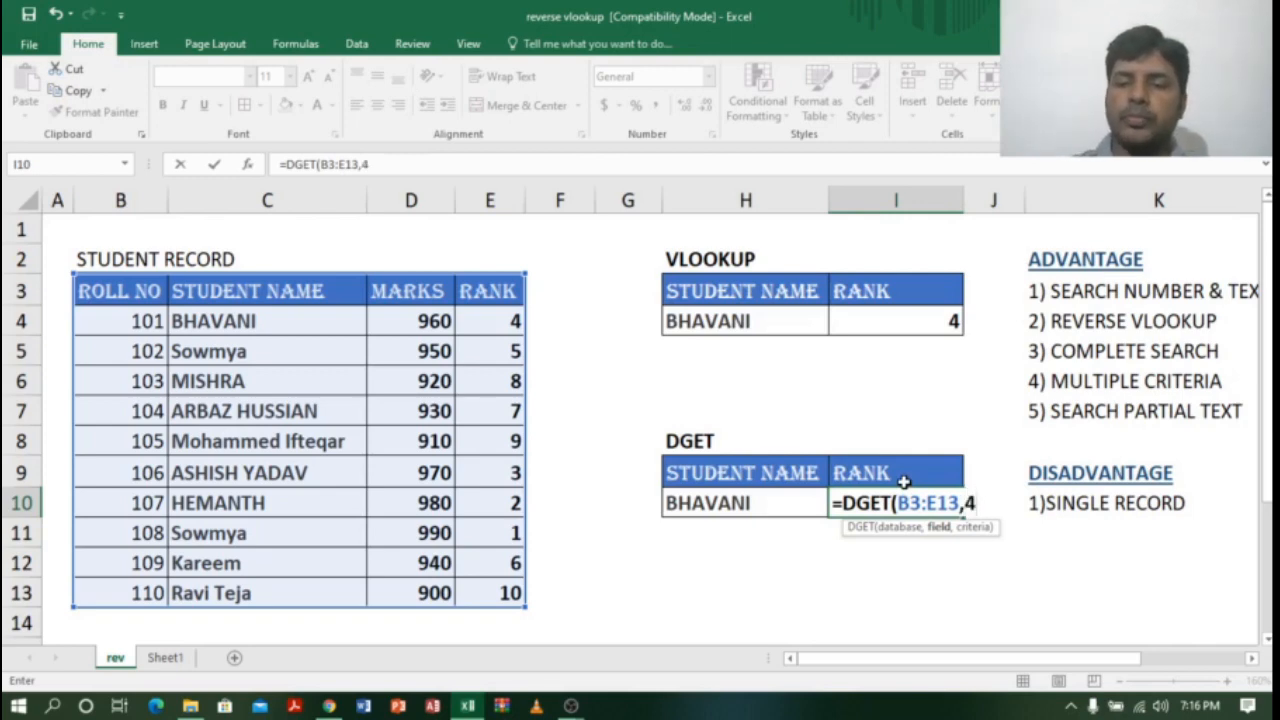
type(",")
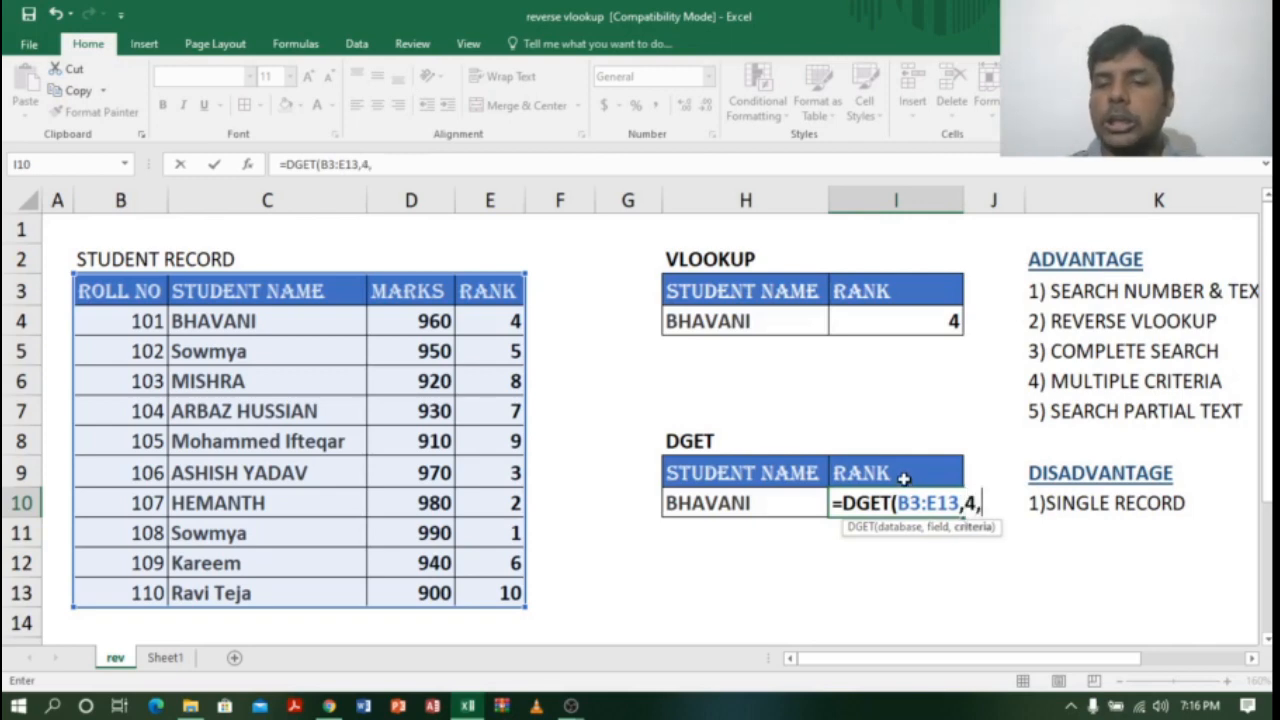
left_click(740, 467)
left_click_drag(740, 467, 736, 503)
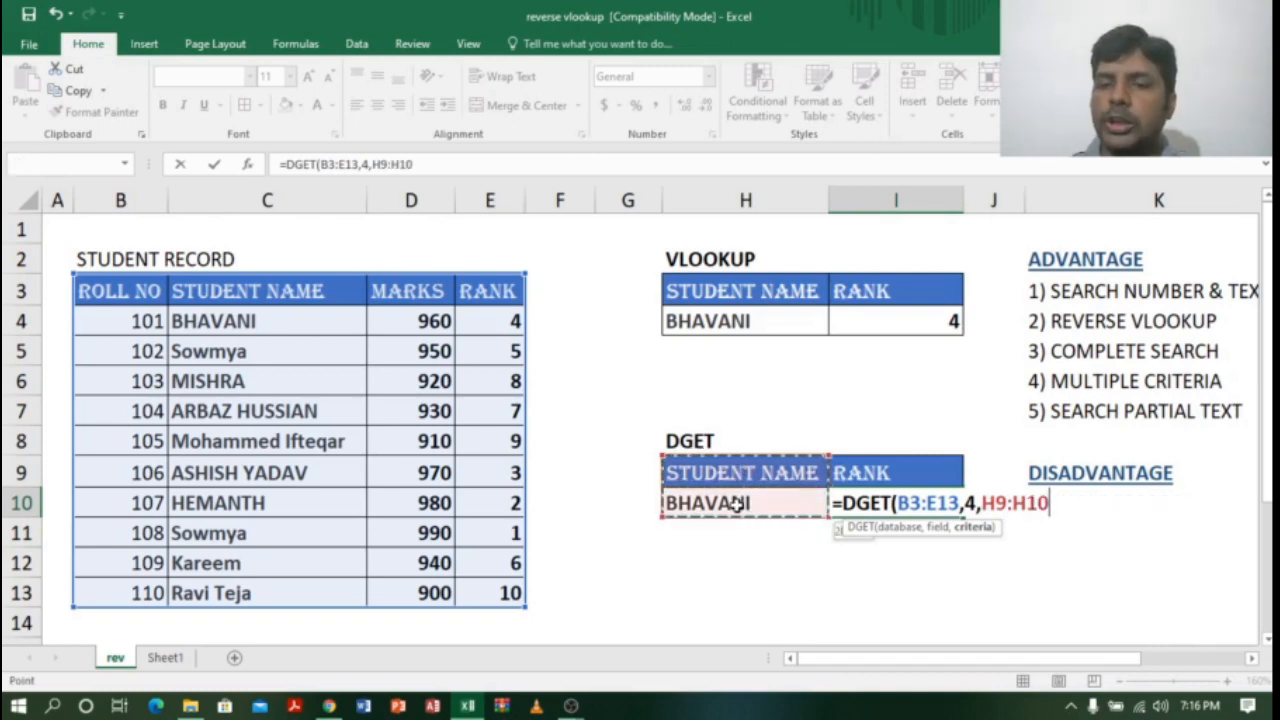
type(")")
key("Return")
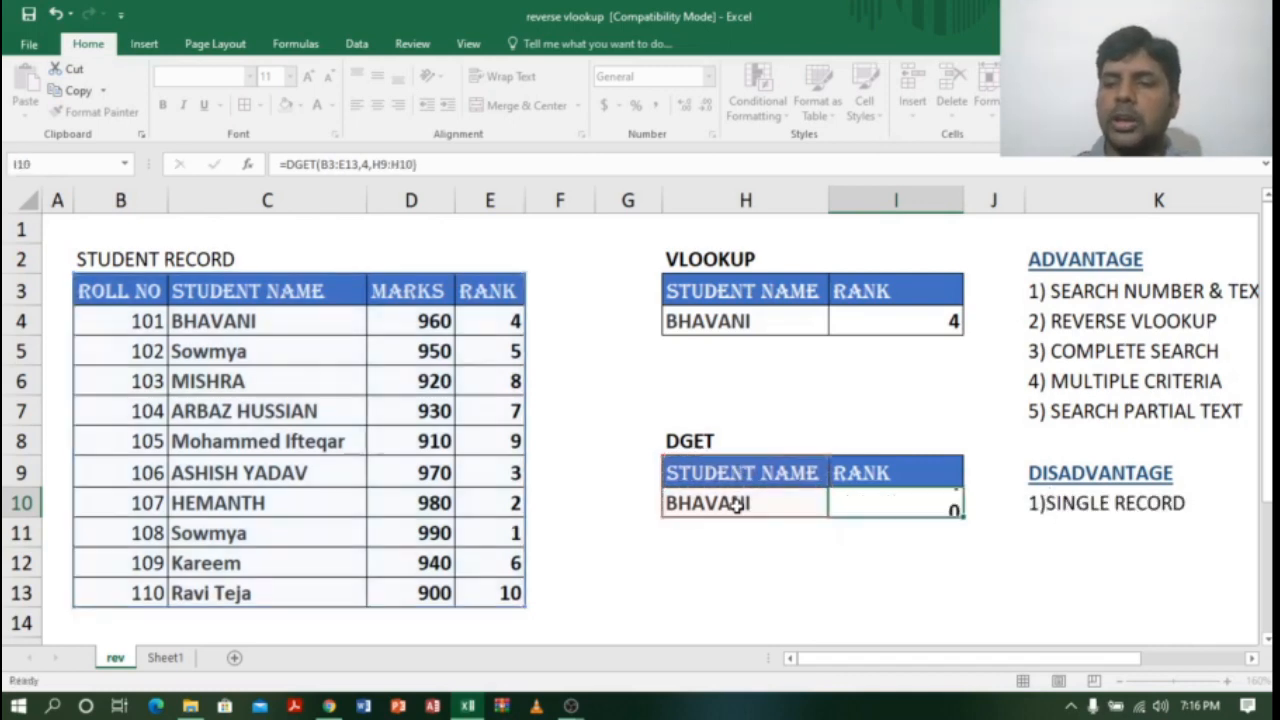
left_click(884, 500)
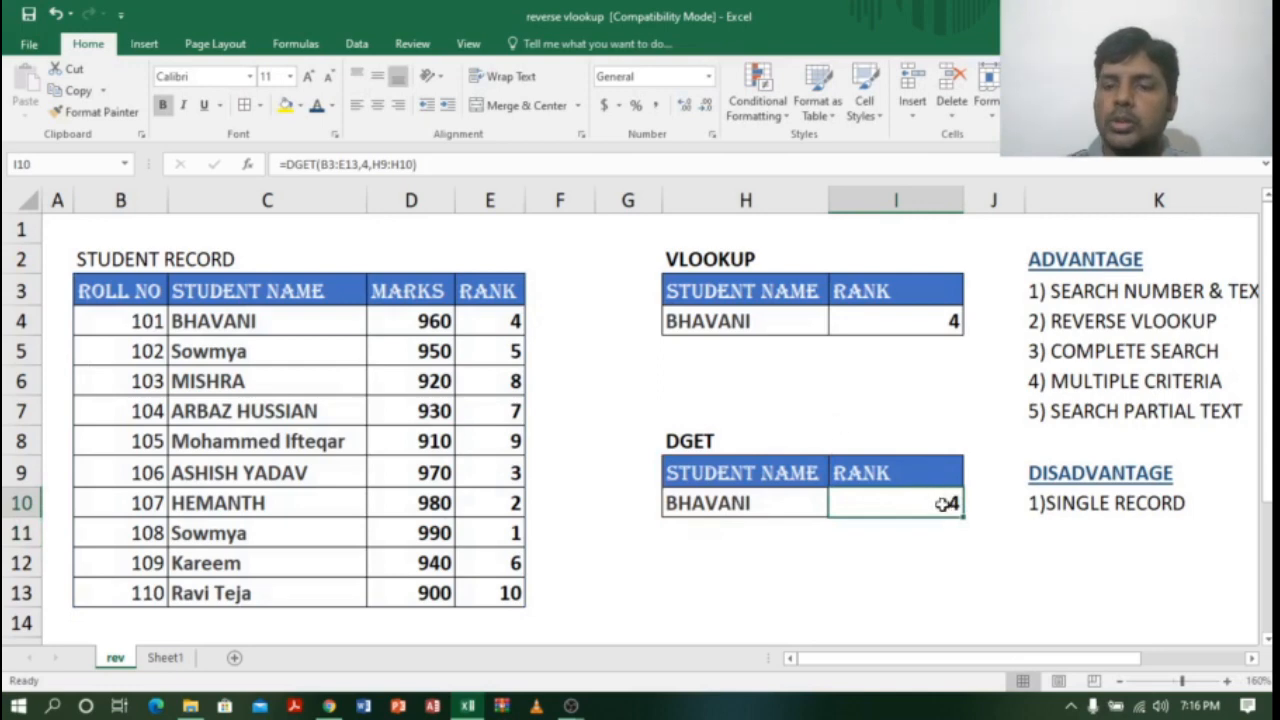
Remove the column number 4 from the field argument of the DGET formula in cell I10.
left_click(1087, 292)
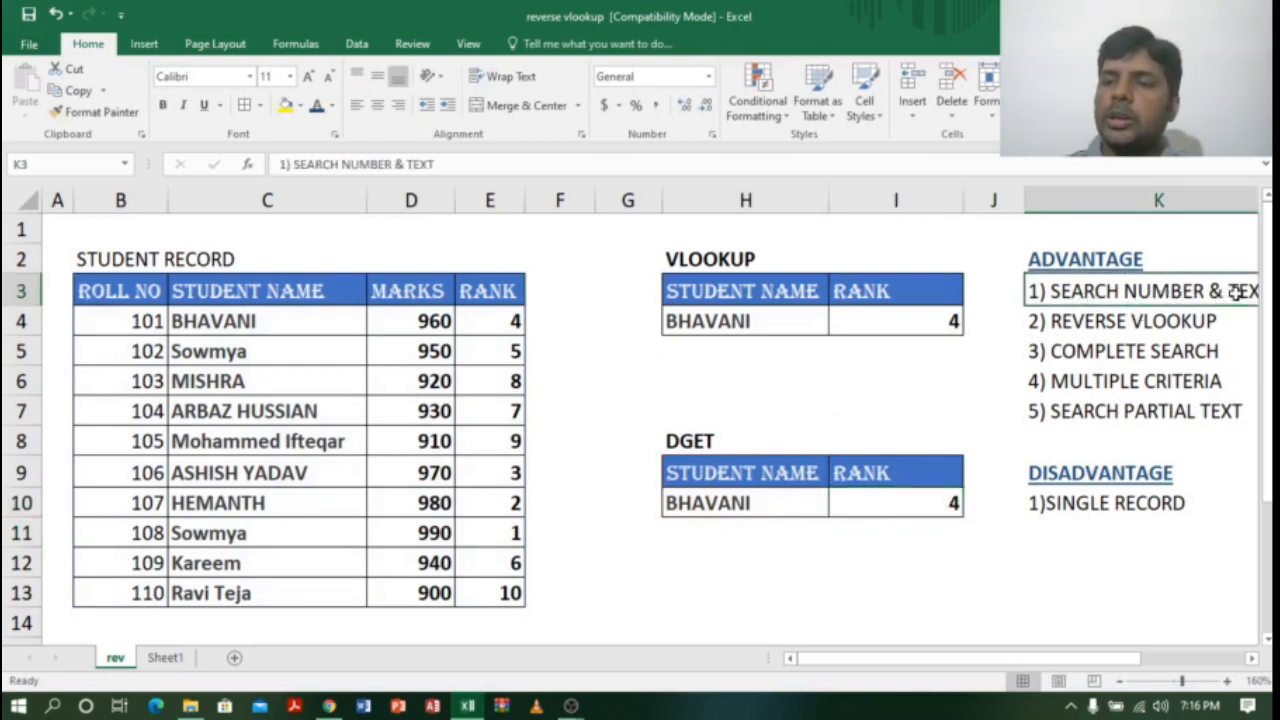
double_click(920, 500)
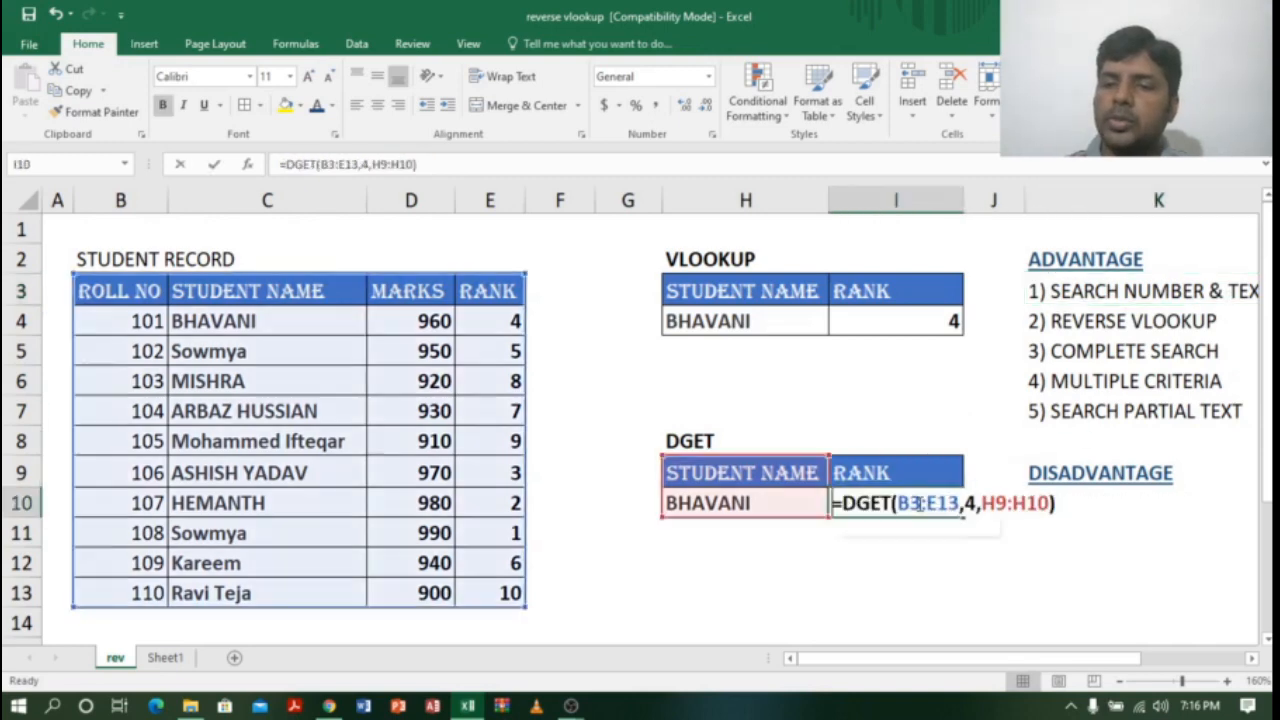
left_click(975, 497)
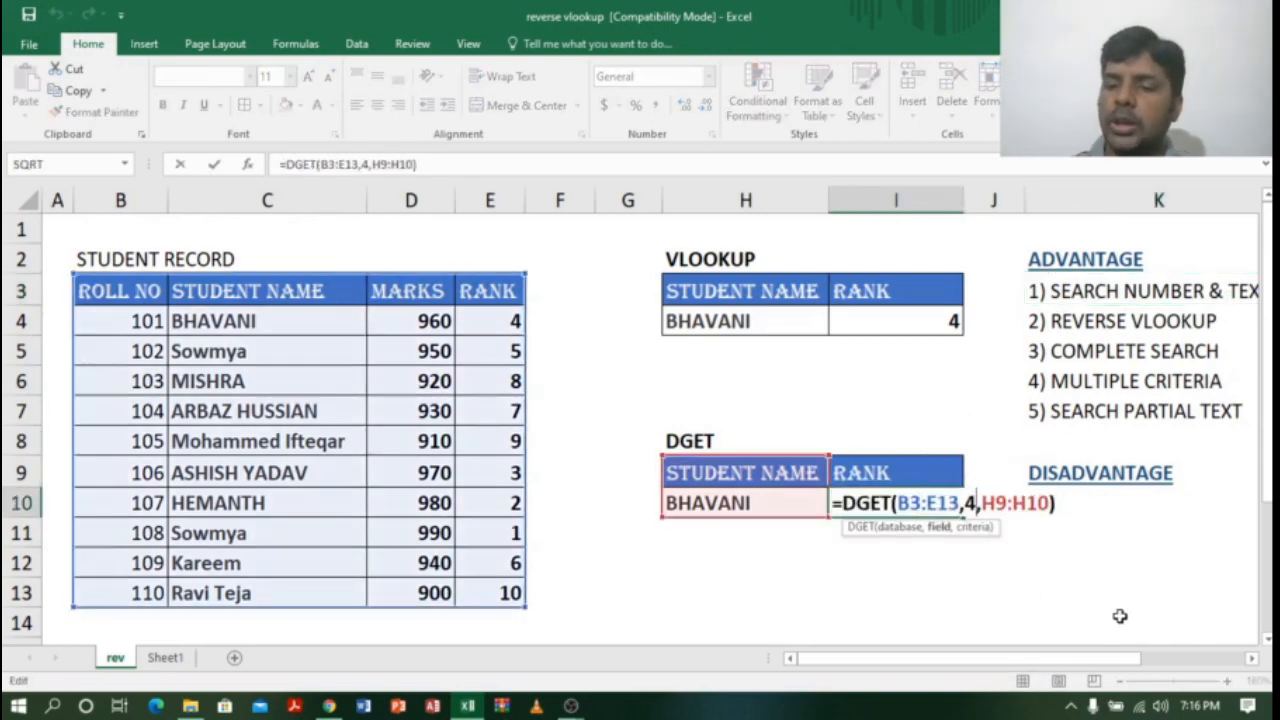
key("BackSpace")
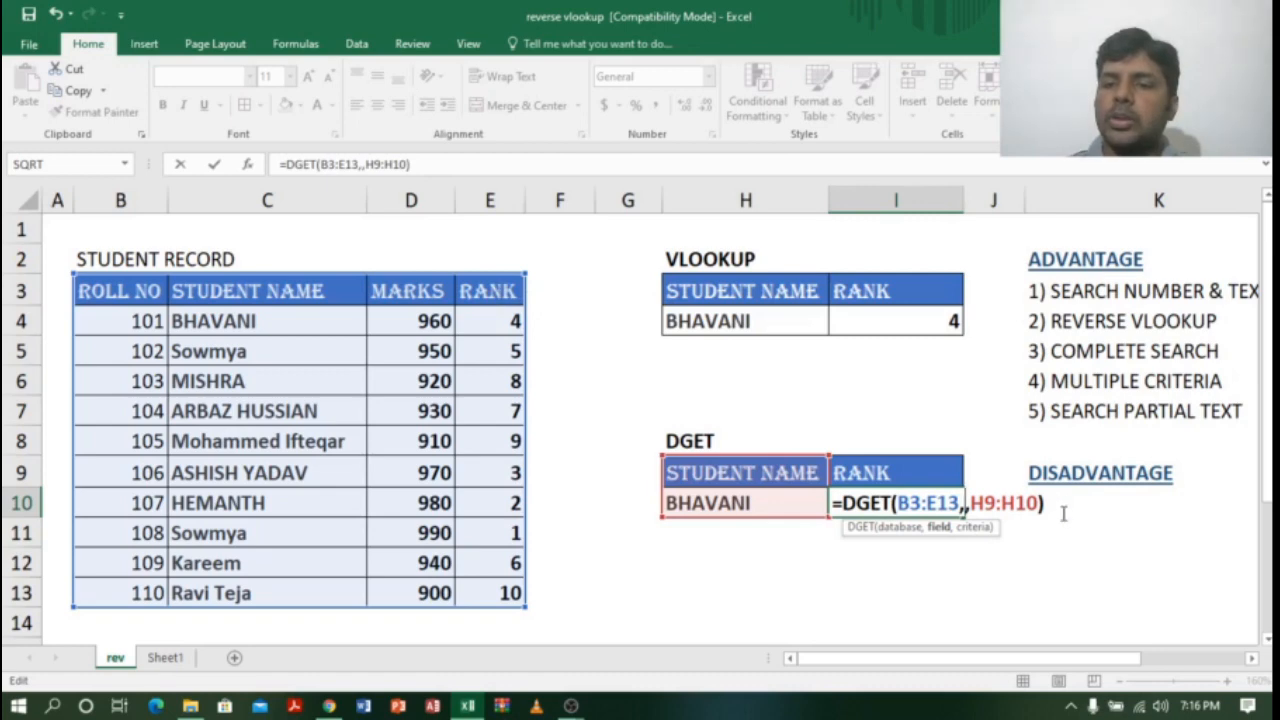
type("\"")
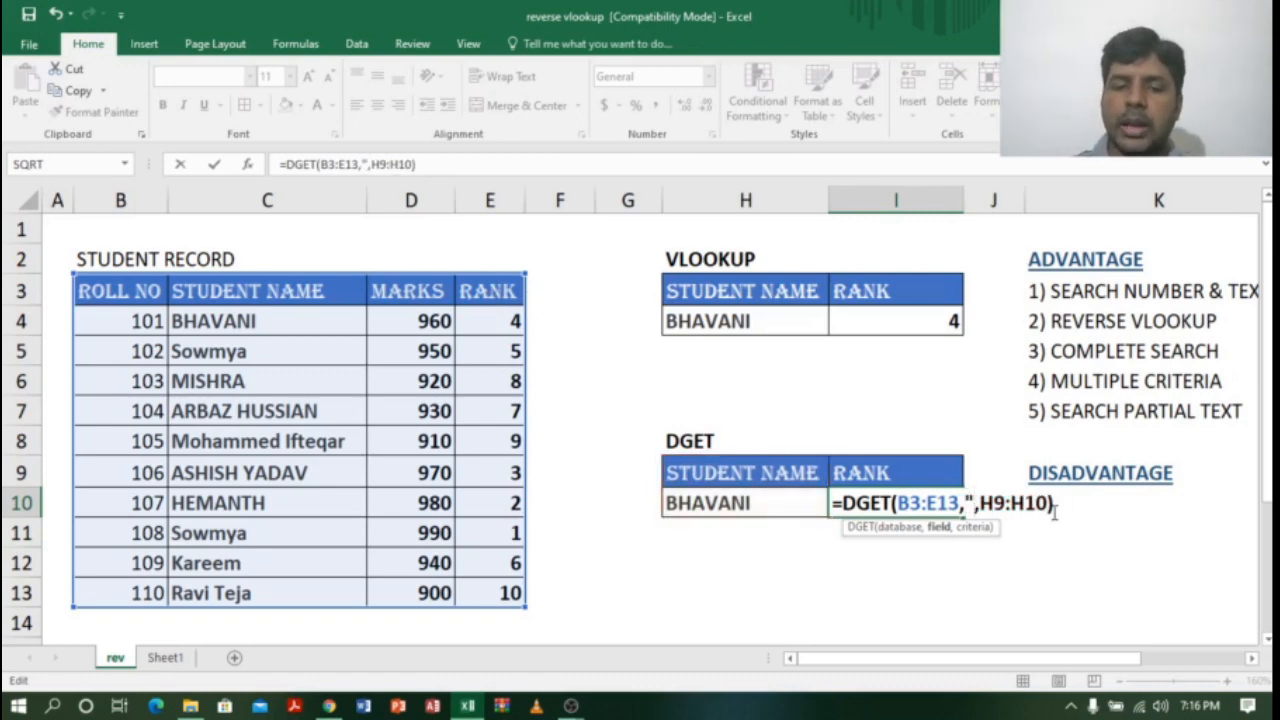
type("RA")
key("BackSpace")
key("BackSpace")
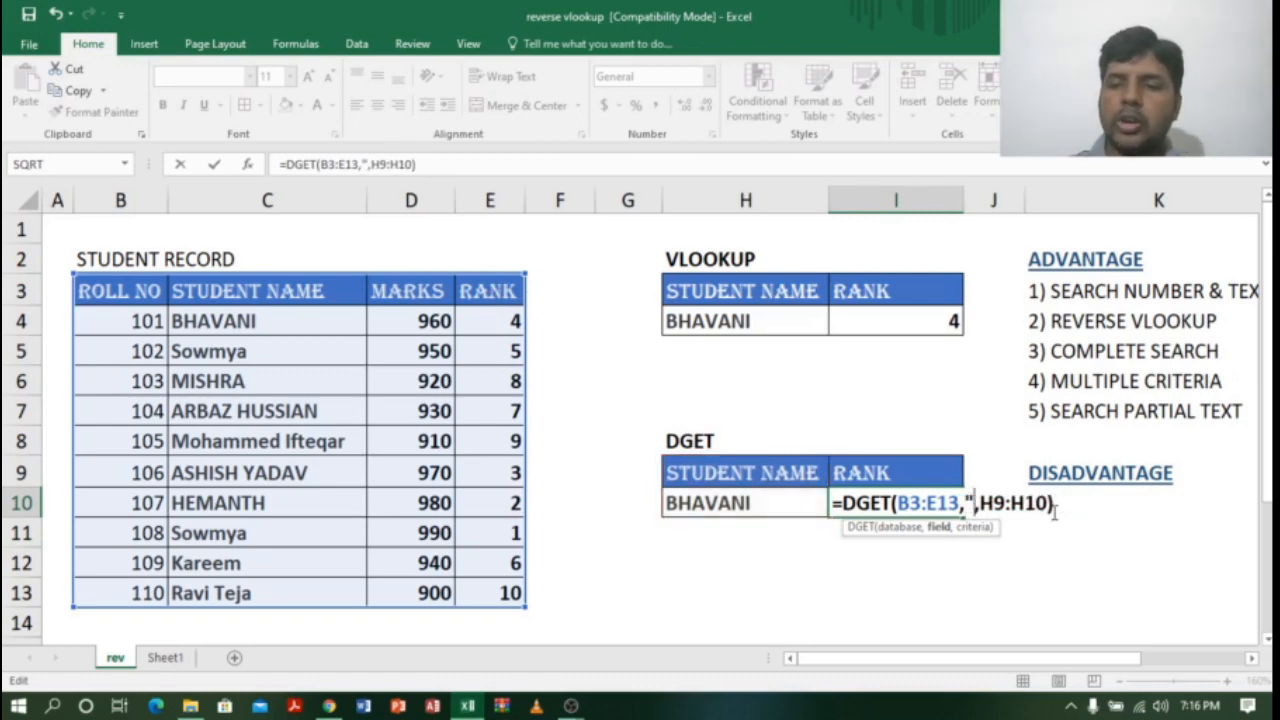
key("BackSpace")
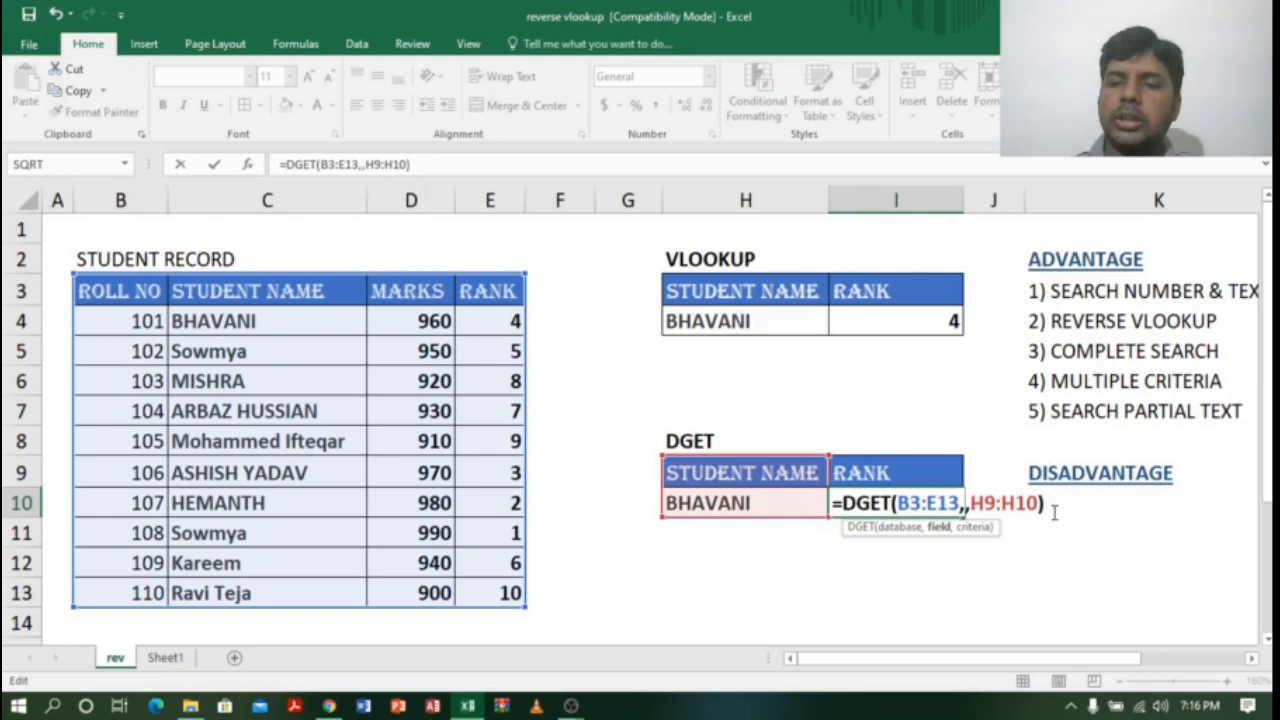
Use the RANK header cell I9 as the field argument, completing =DGET(B3:E13,I9,H9:H10) in cell I10.
left_click(897, 474)
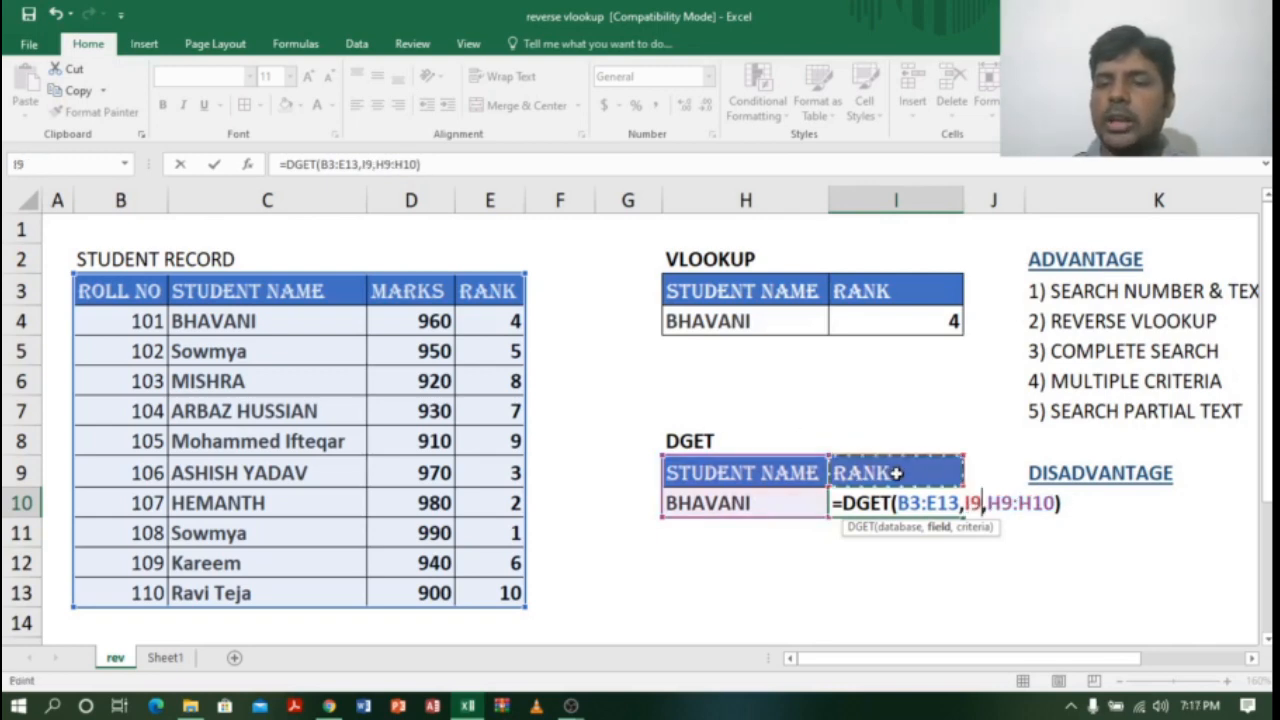
key("Return")
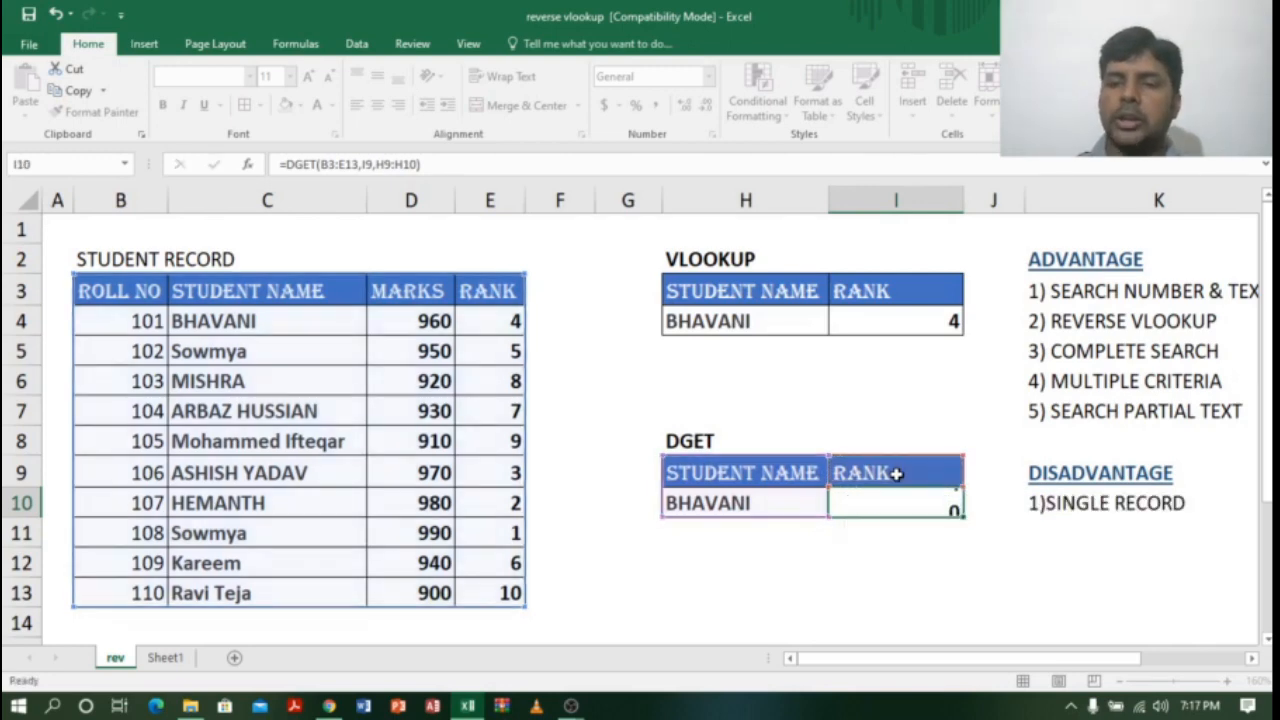
left_click(924, 503)
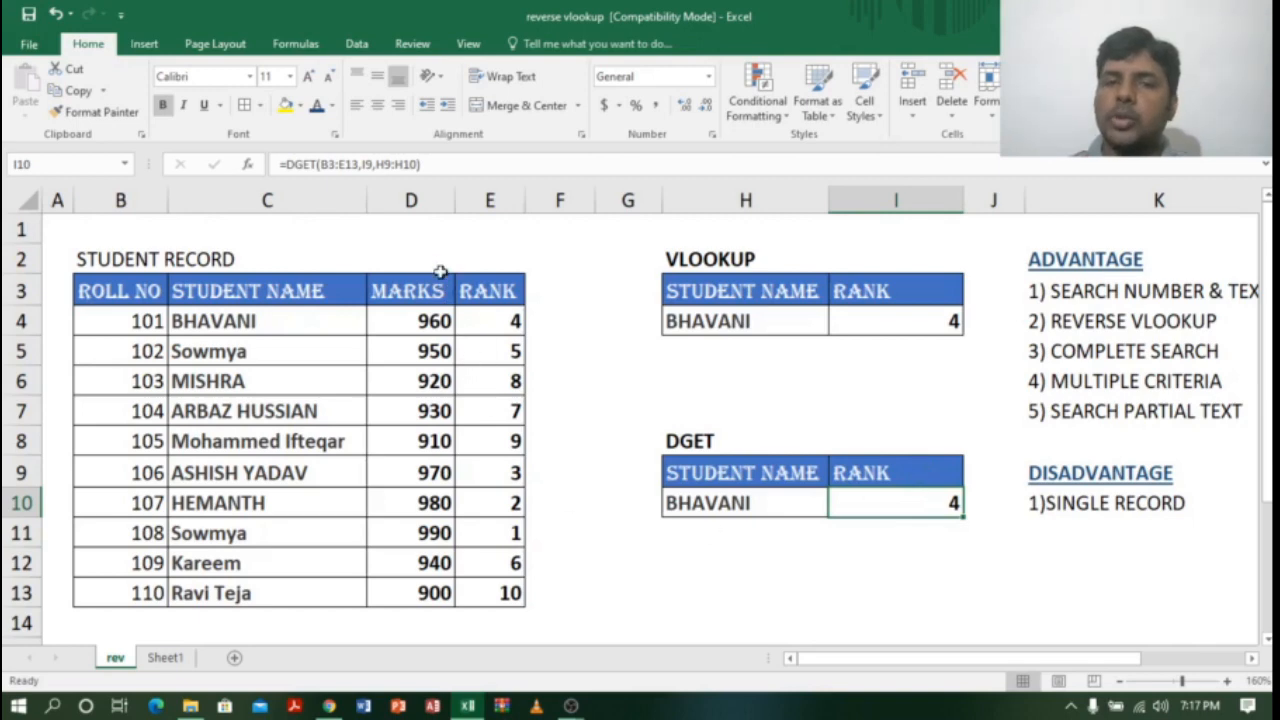
Delete the entire MARKS column D from the sheet.
left_click(411, 197)
left_click(133, 291)
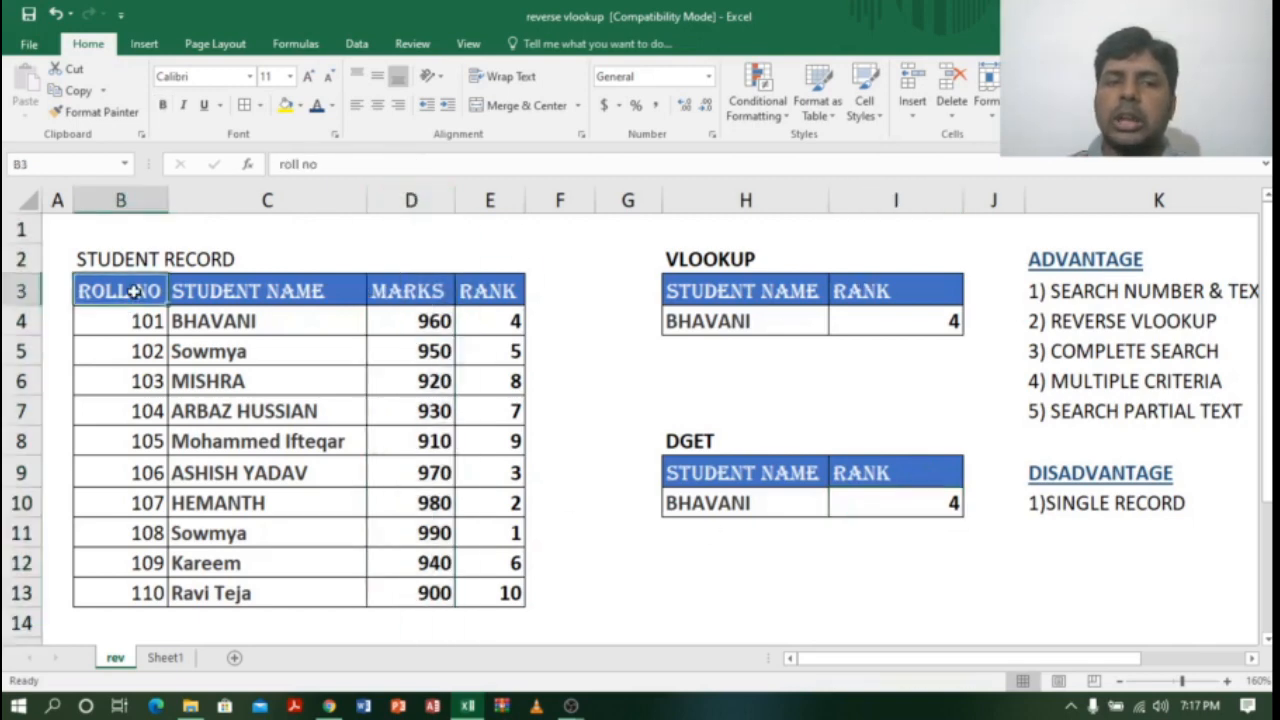
left_click(313, 291)
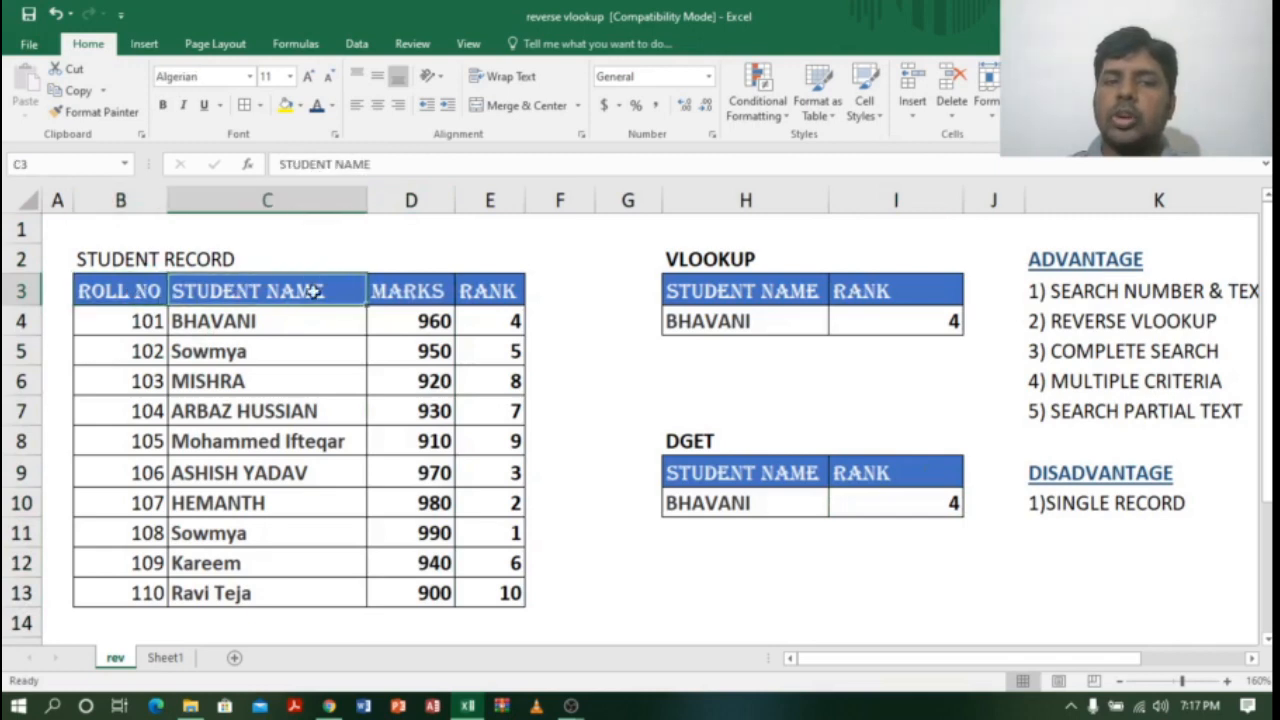
left_click(414, 199)
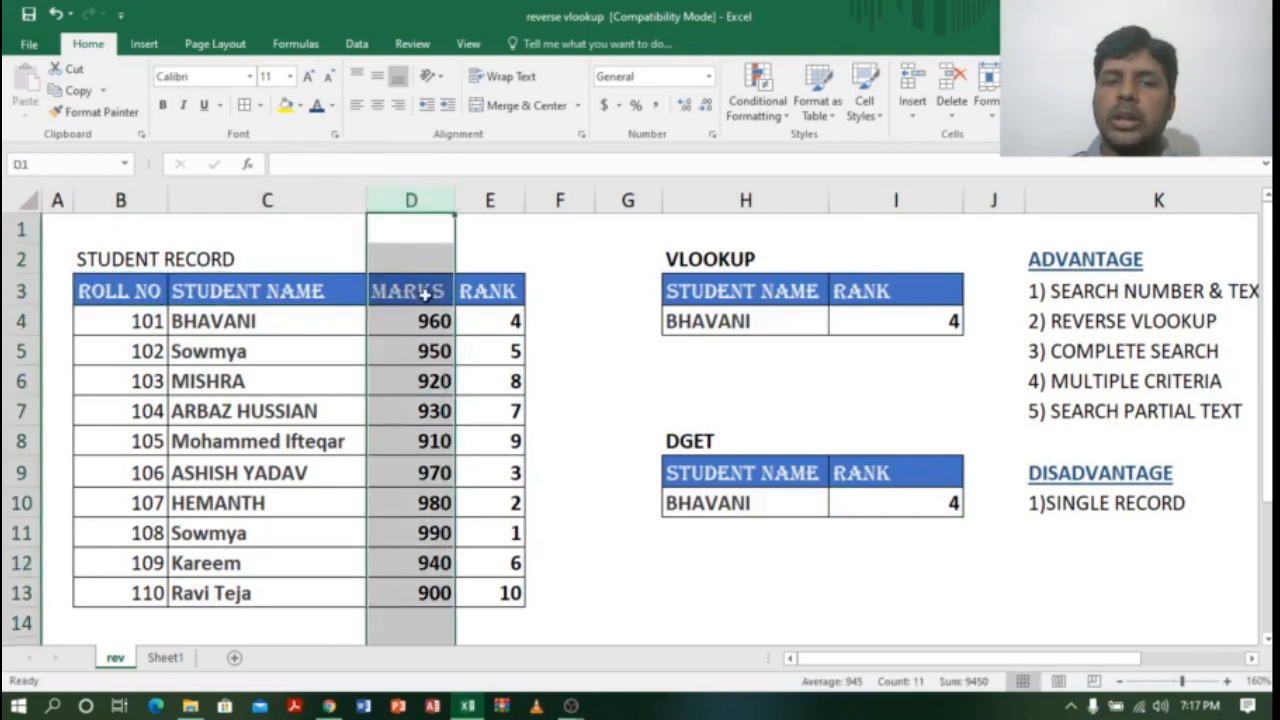
right_click(423, 205)
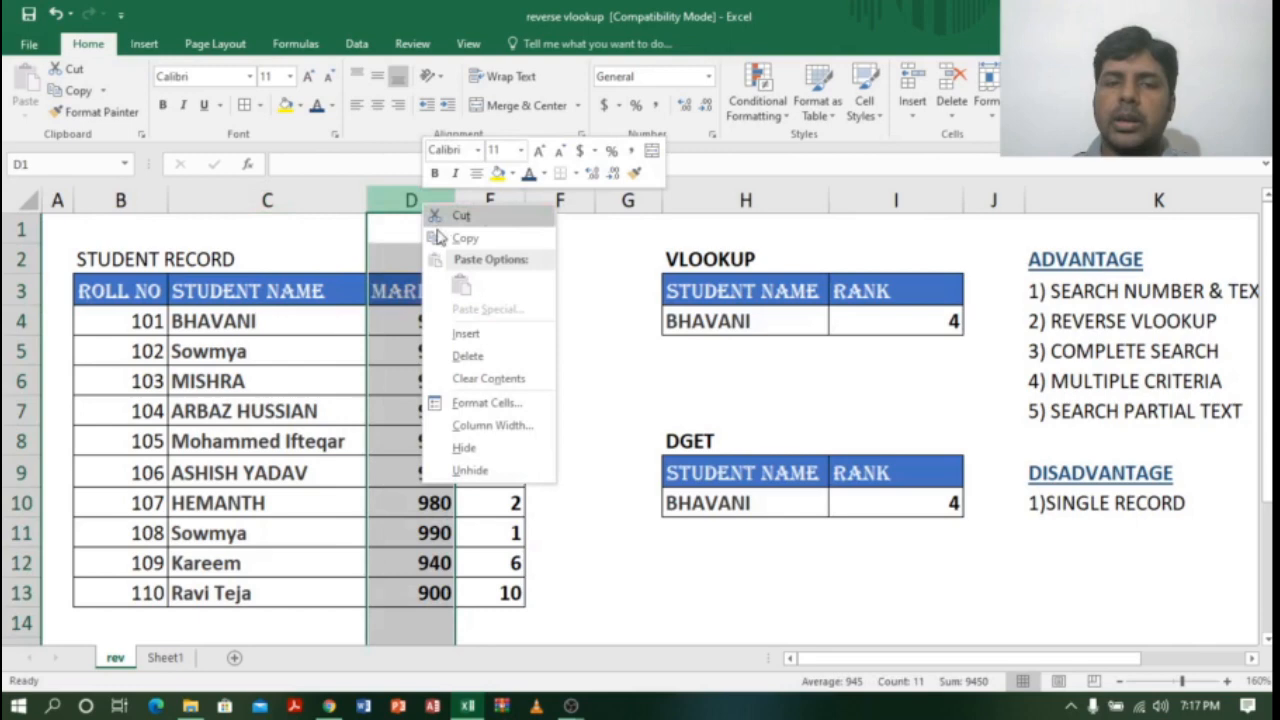
left_click(467, 356)
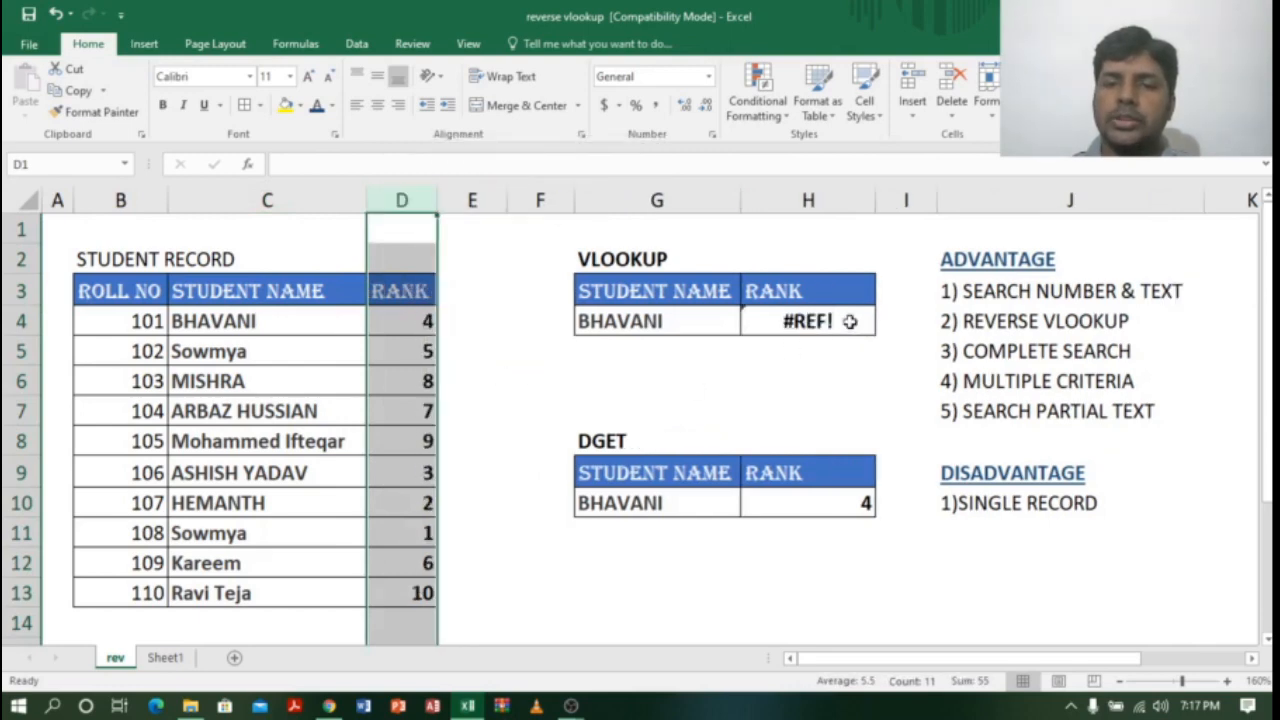
Inspect the VLOOKUP formula in cell H4 and the DGET formula in cell H10.
left_click(849, 321)
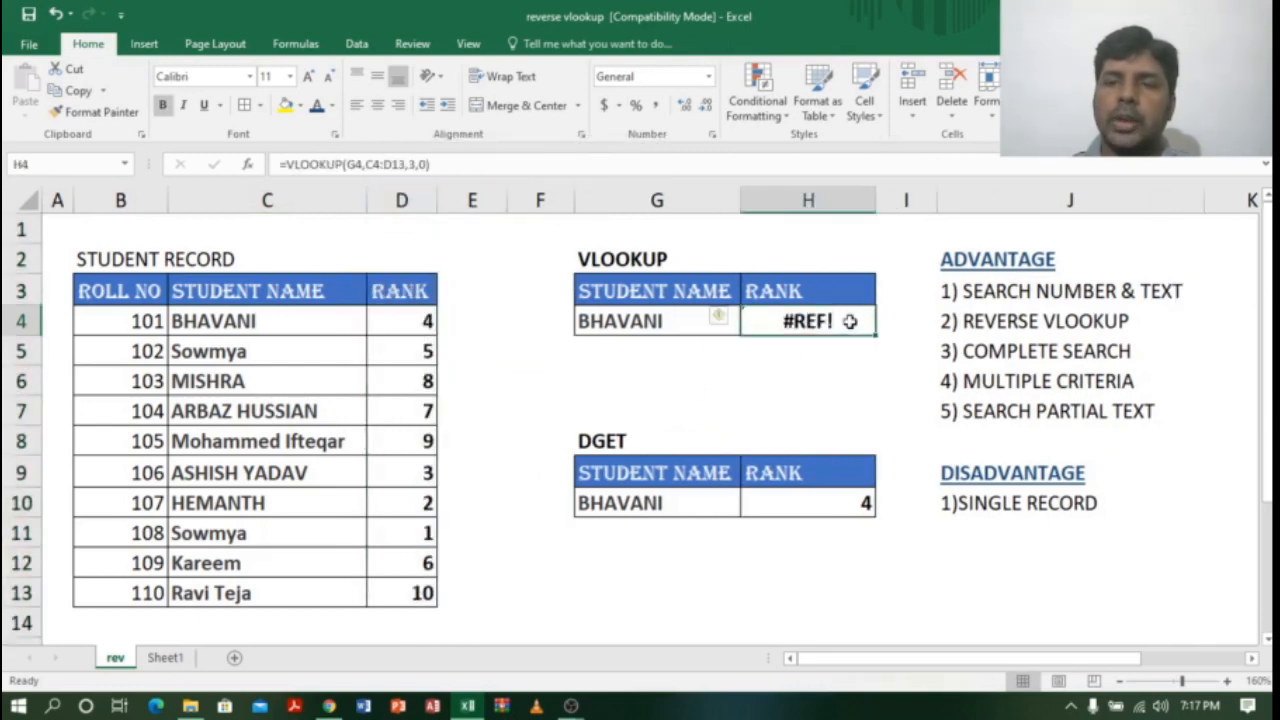
double_click(849, 321)
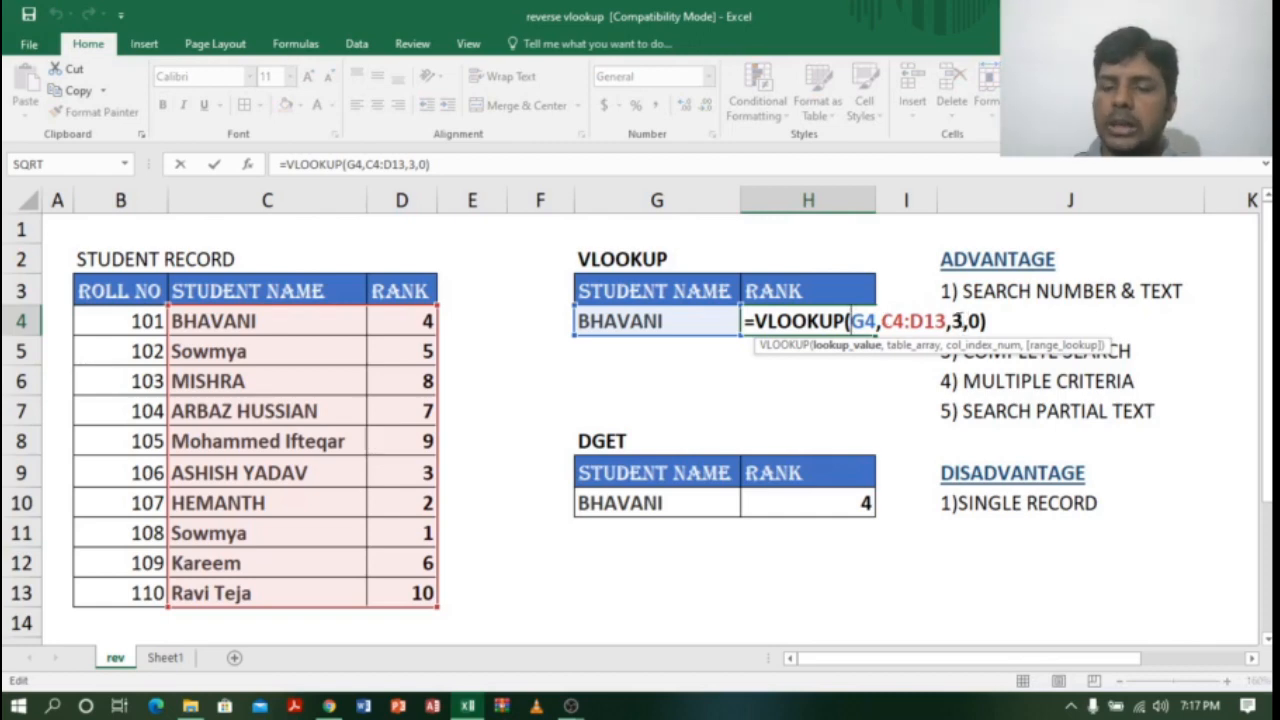
key("Return")
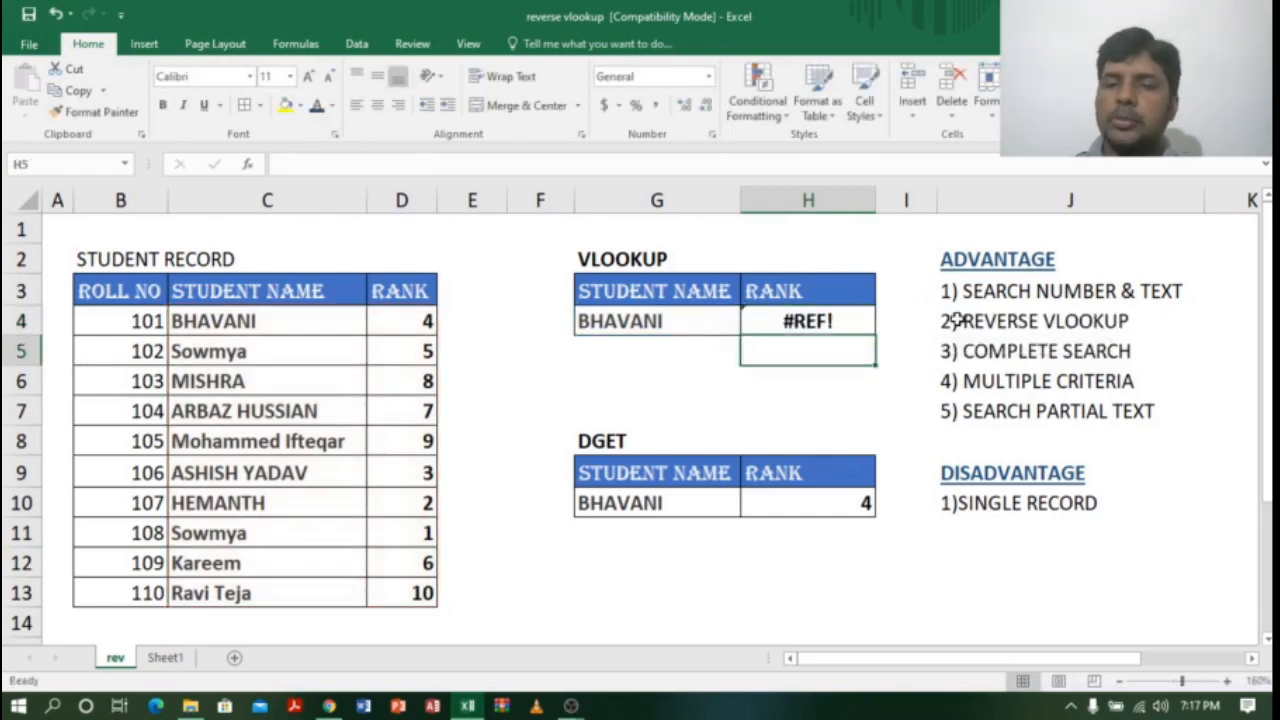
left_click(848, 506)
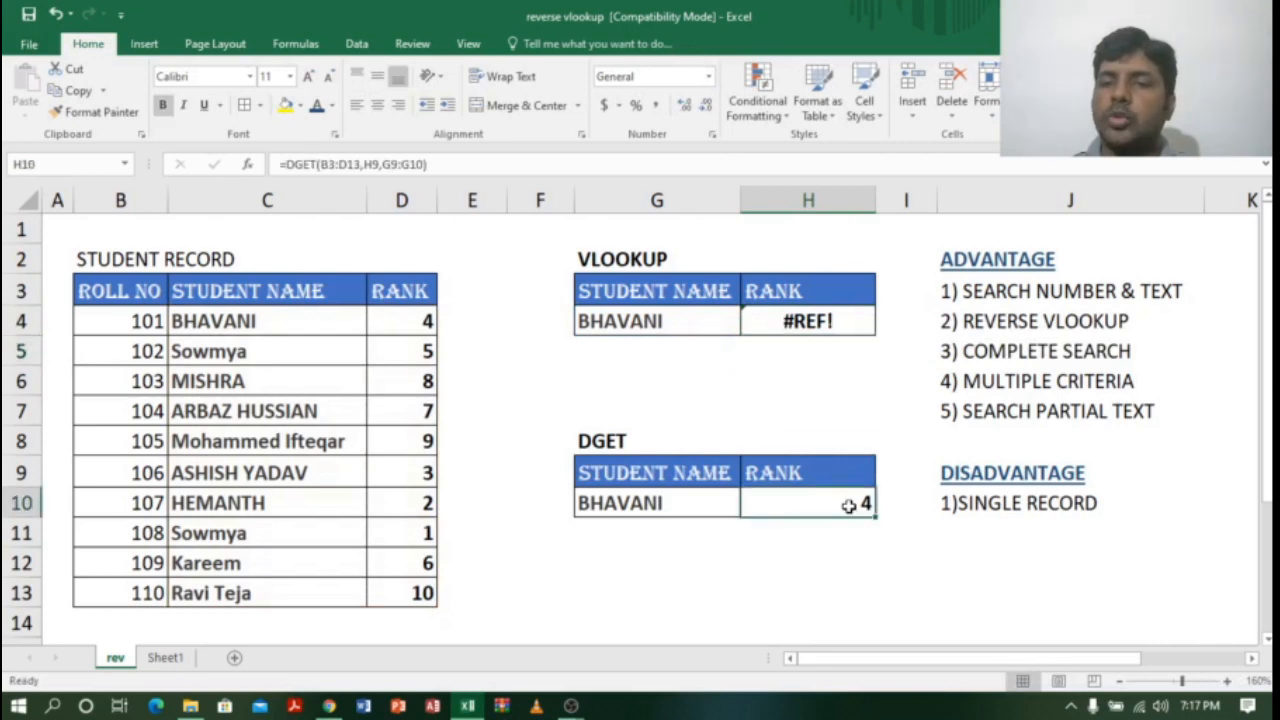
double_click(849, 504)
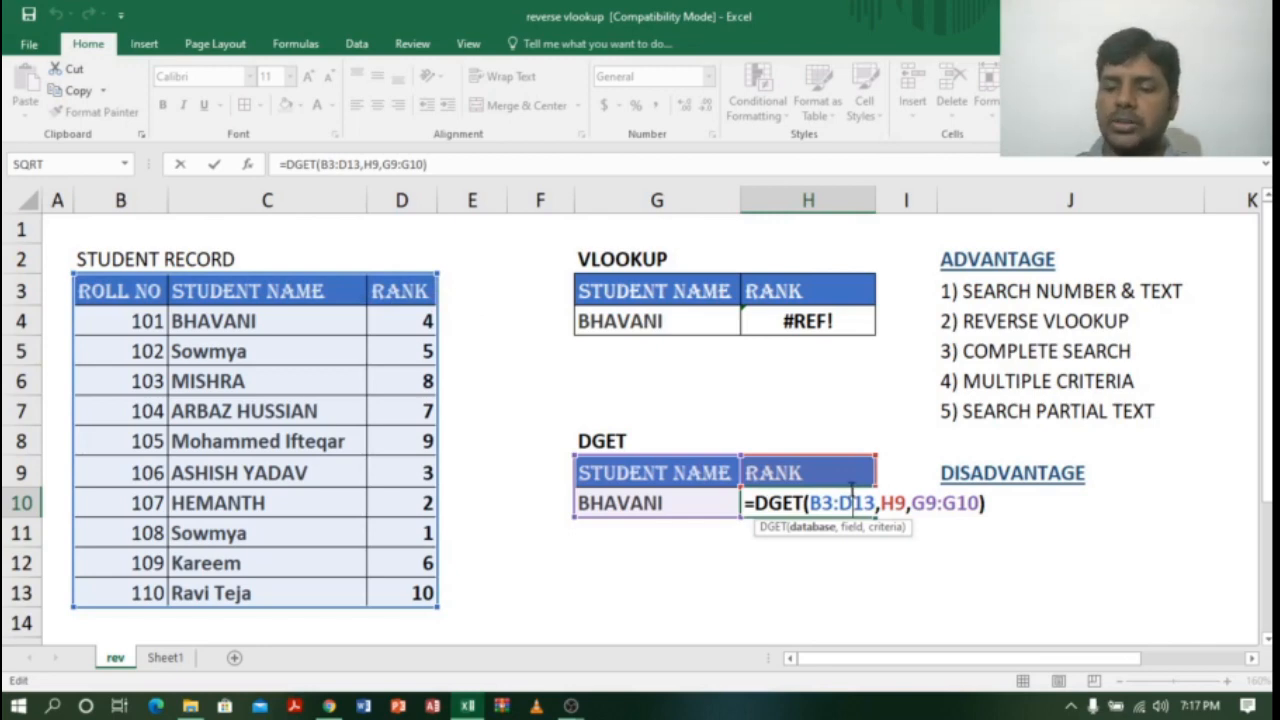
key("Return")
left_click(822, 385)
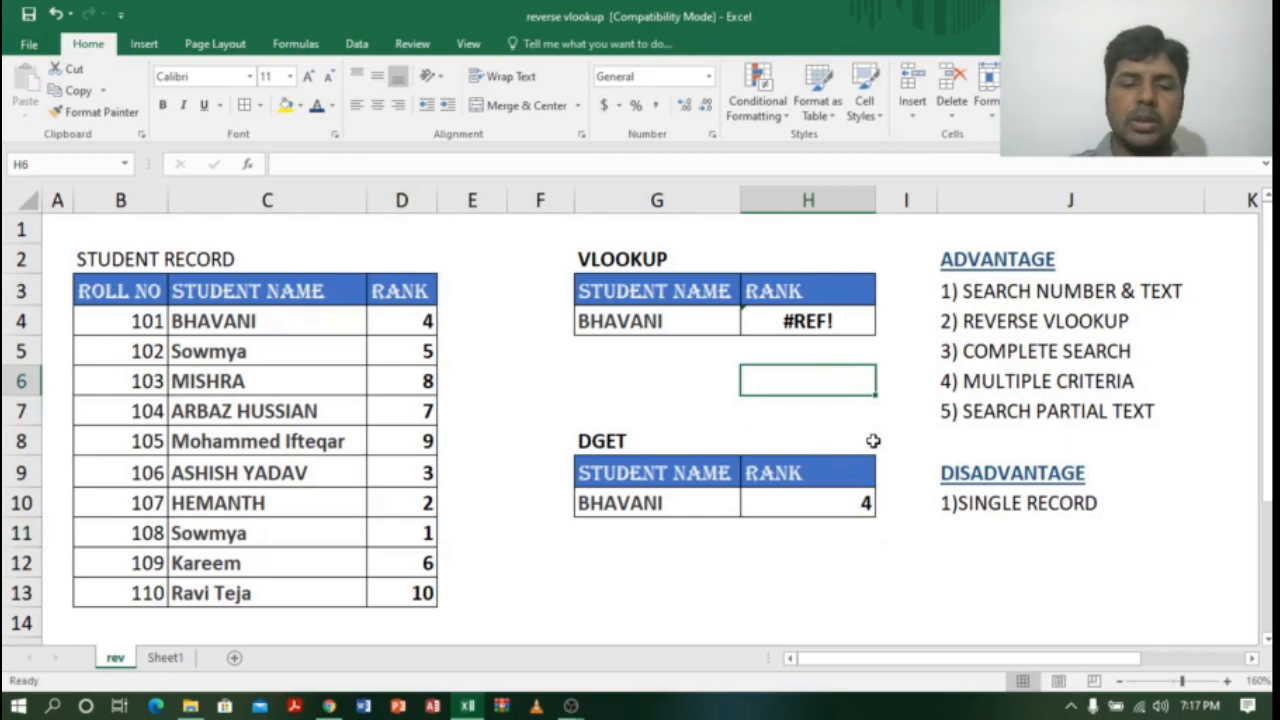
Undo the deletion of the MARKS column, keeping I9 as the field argument of the DGET formula.
key("Down")
key("Down")
key("Down")
key("Down")
key("Up")
key("Up")
key("Up")
key("Up")
key("Up")
key("Up")
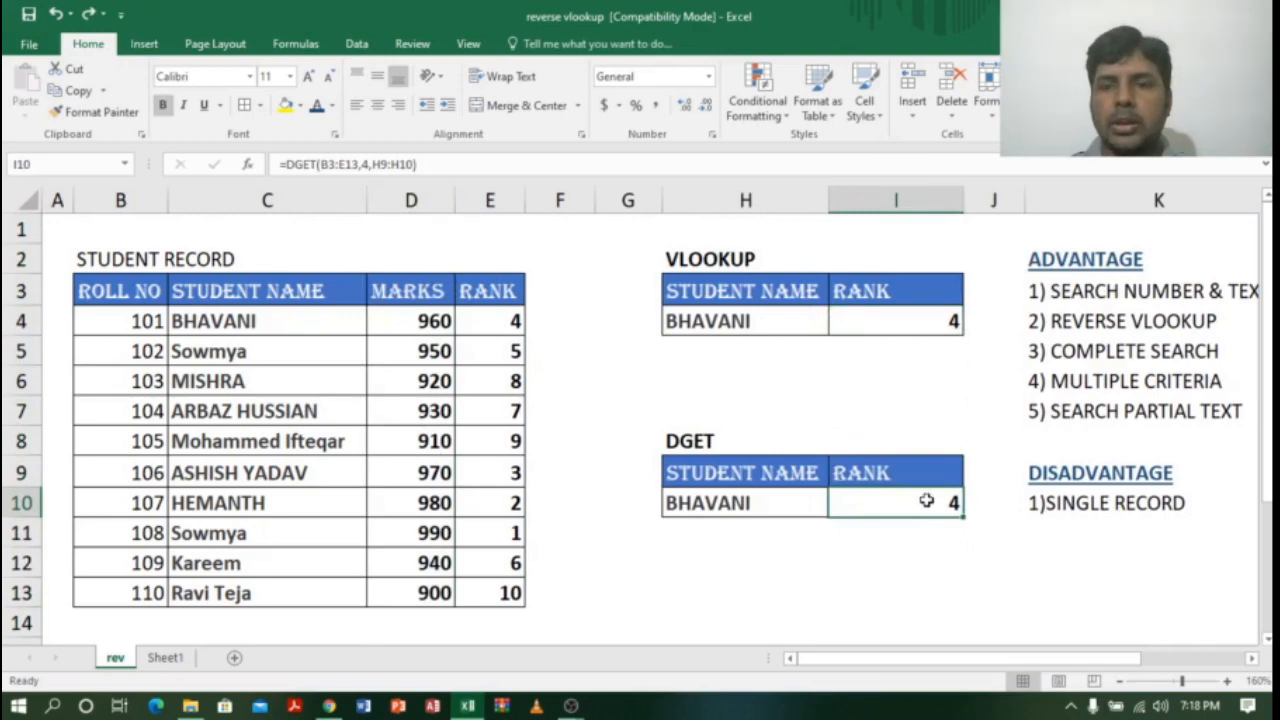
key("ctrl+z")
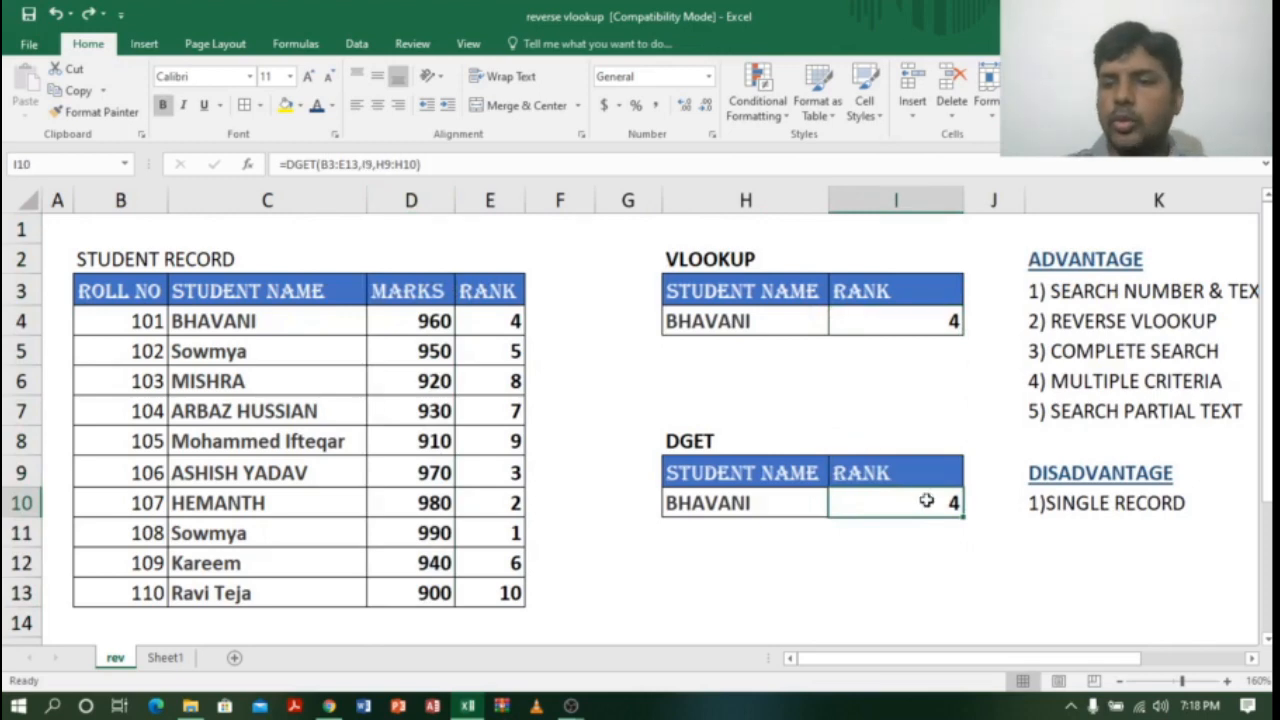
Change the DGET table's header in cell I9 to ROLL NO and check the result against the student record.
left_click(1113, 318)
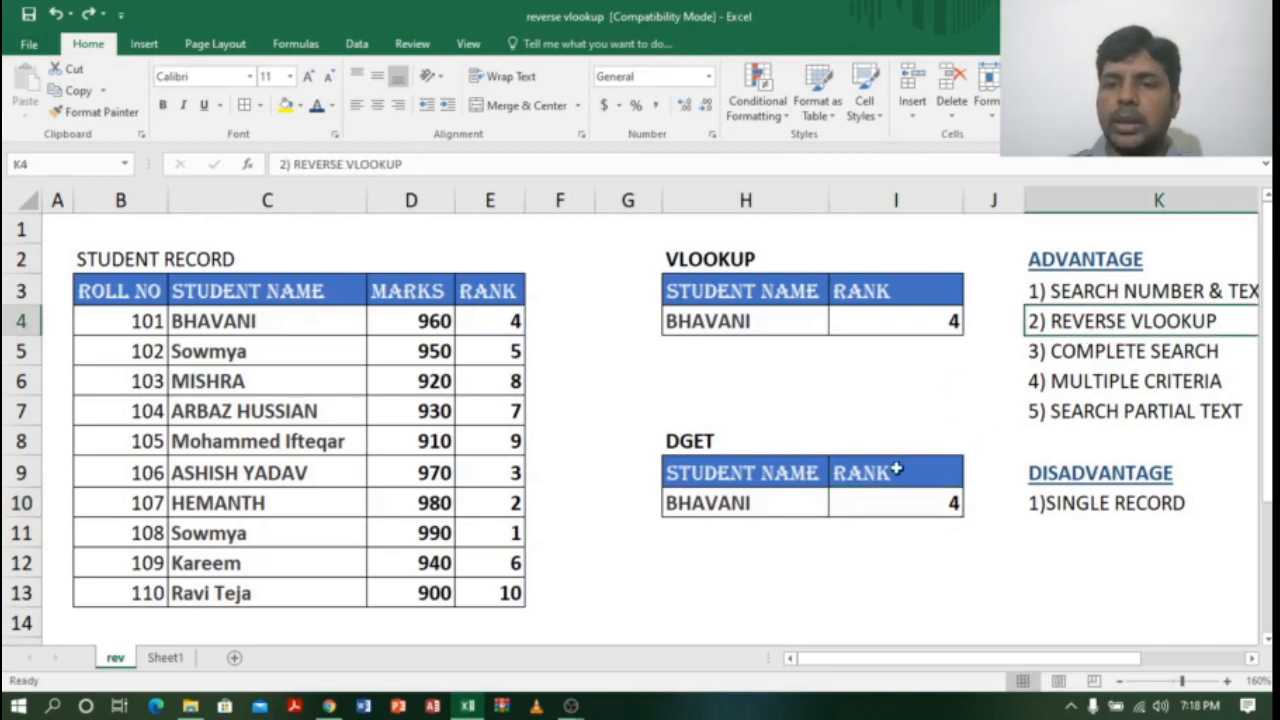
left_click(713, 300)
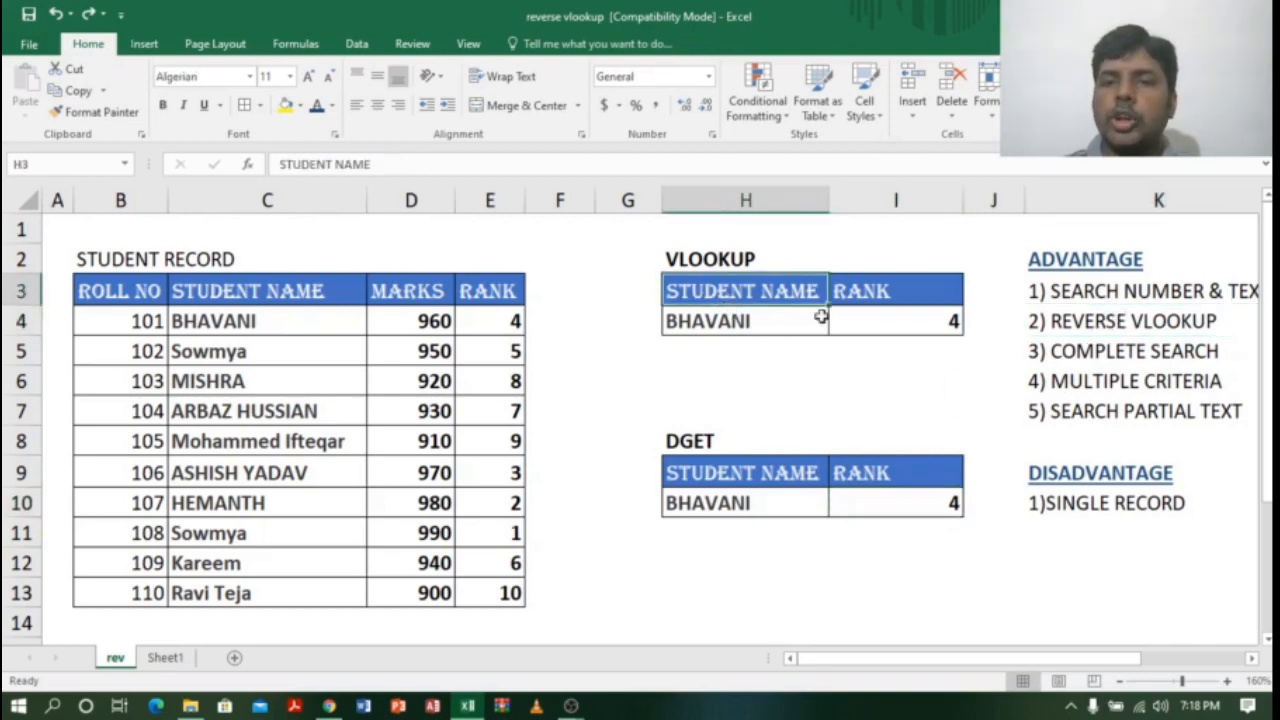
left_click(120, 295)
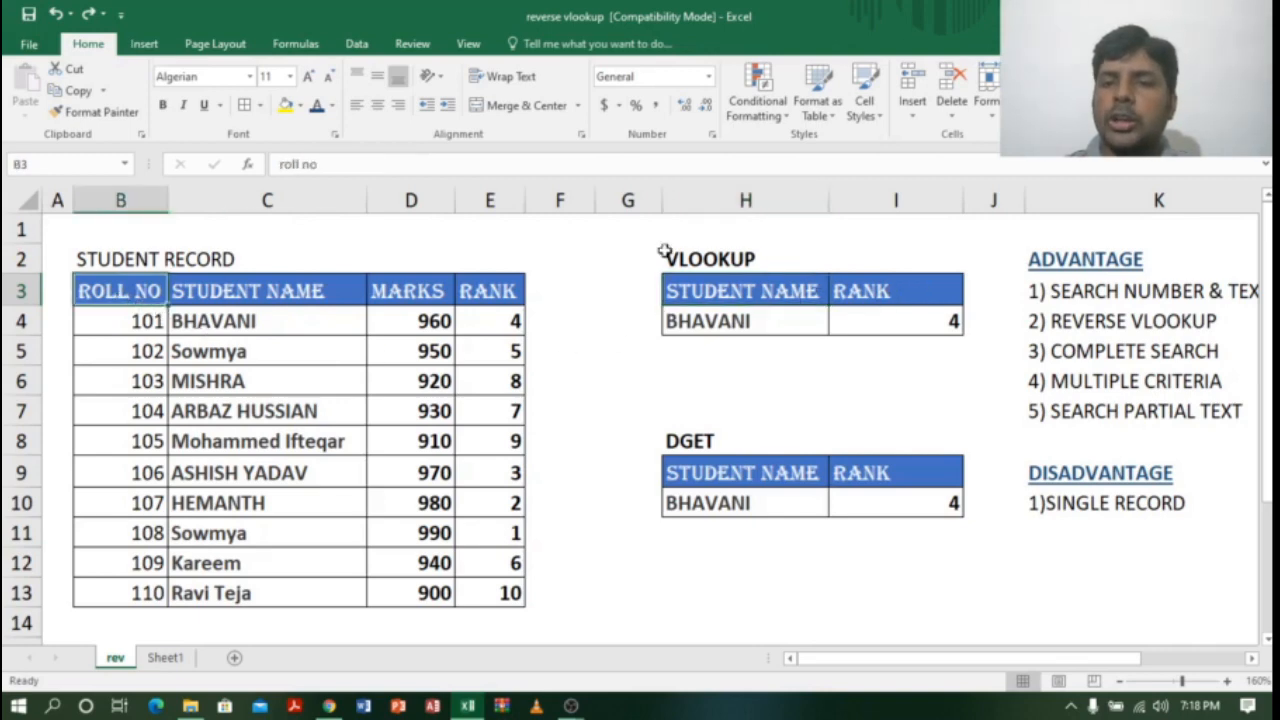
left_click(873, 471)
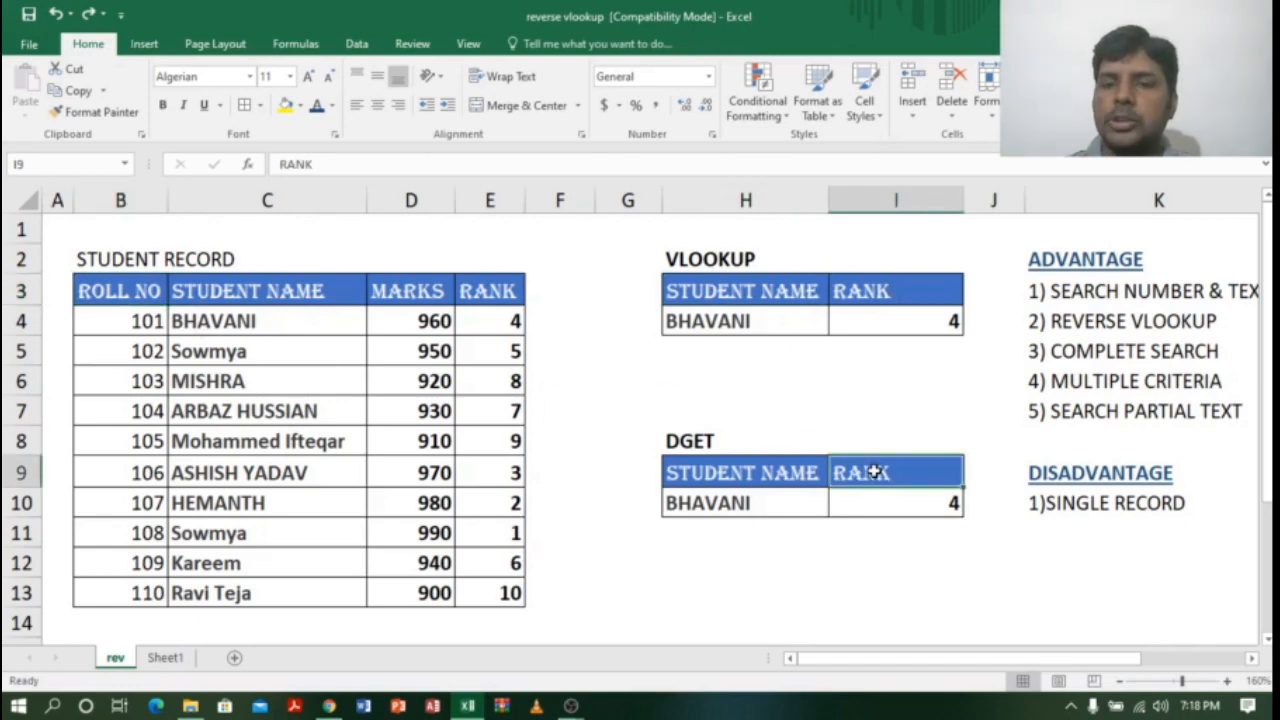
key("BackSpace")
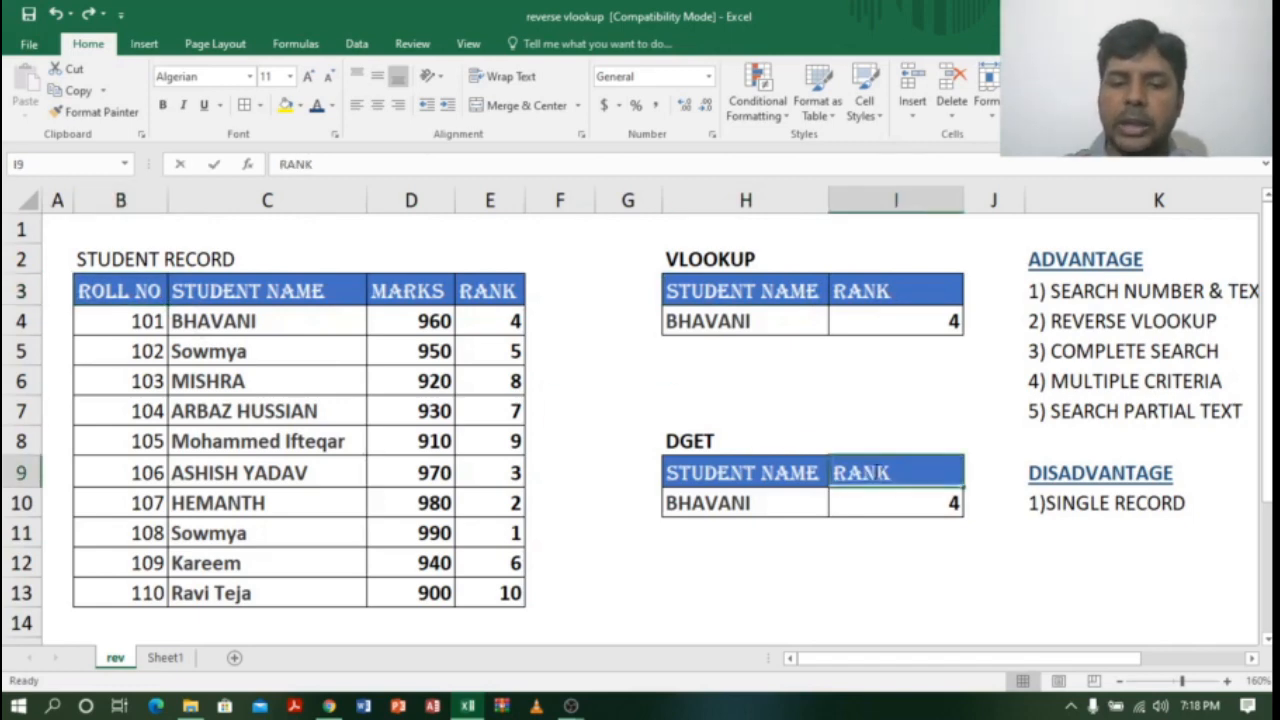
type("ROLL NO")
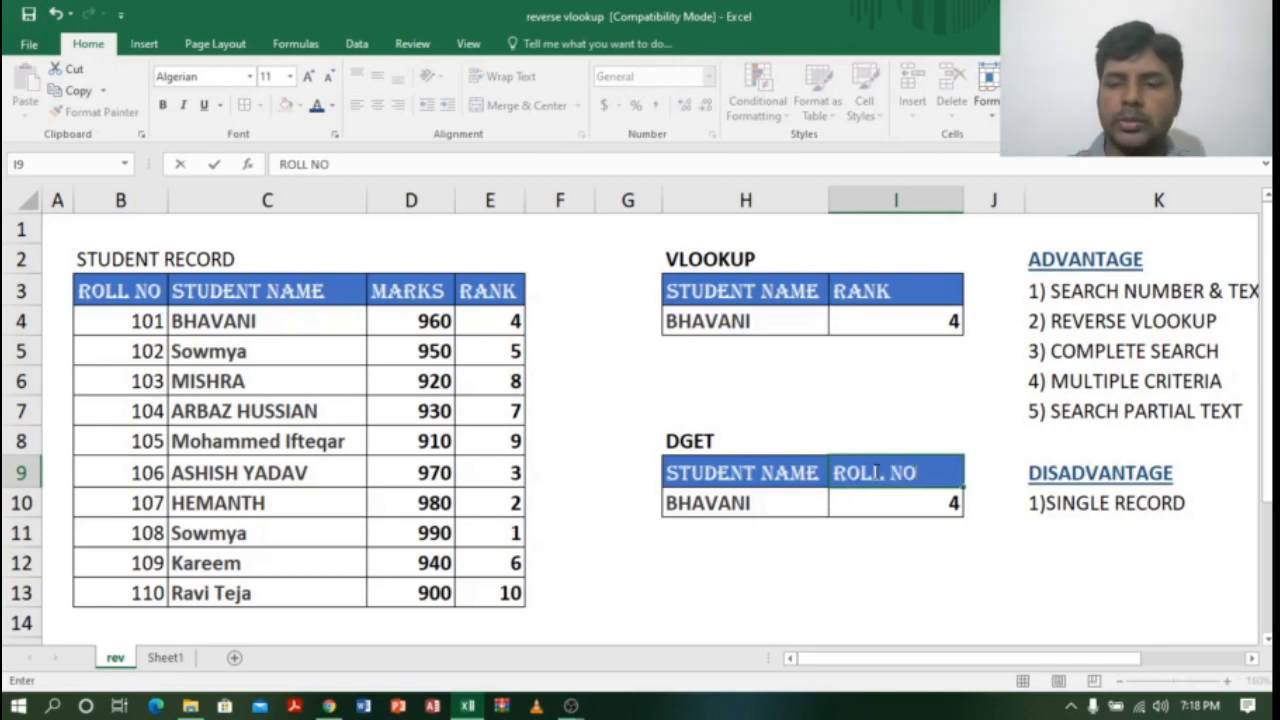
key("Return")
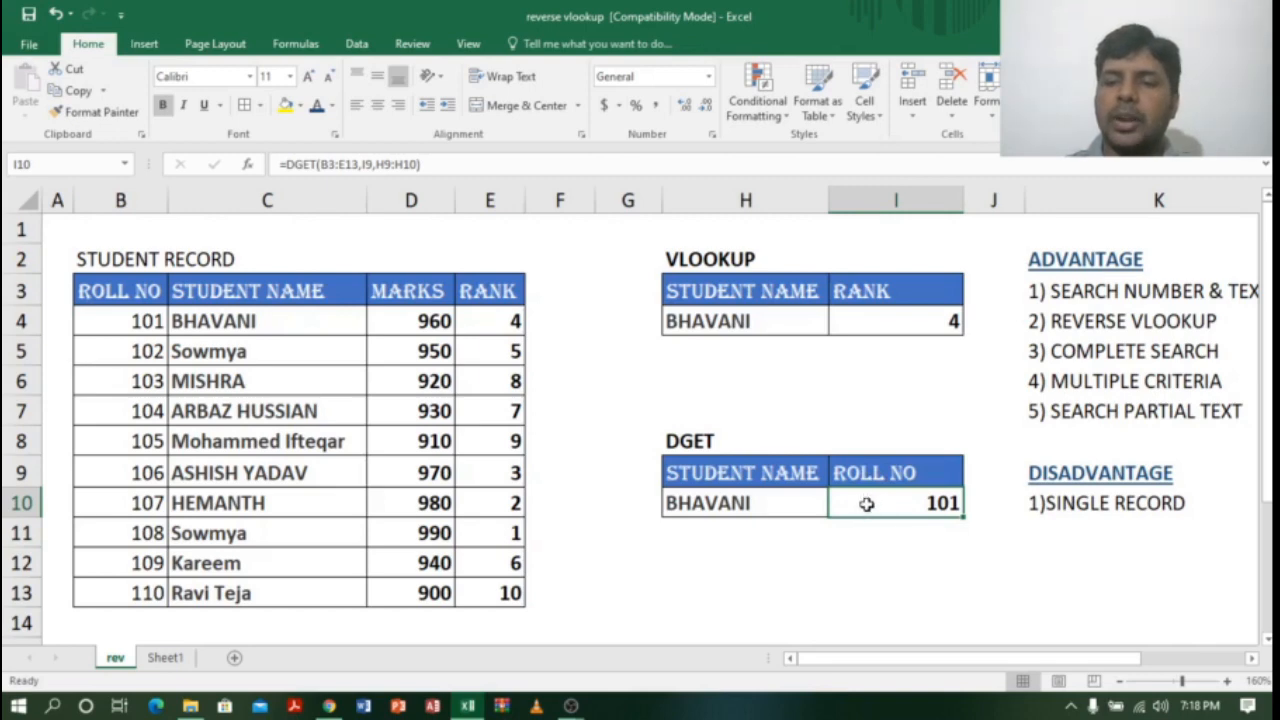
left_click_drag(250, 321, 137, 317)
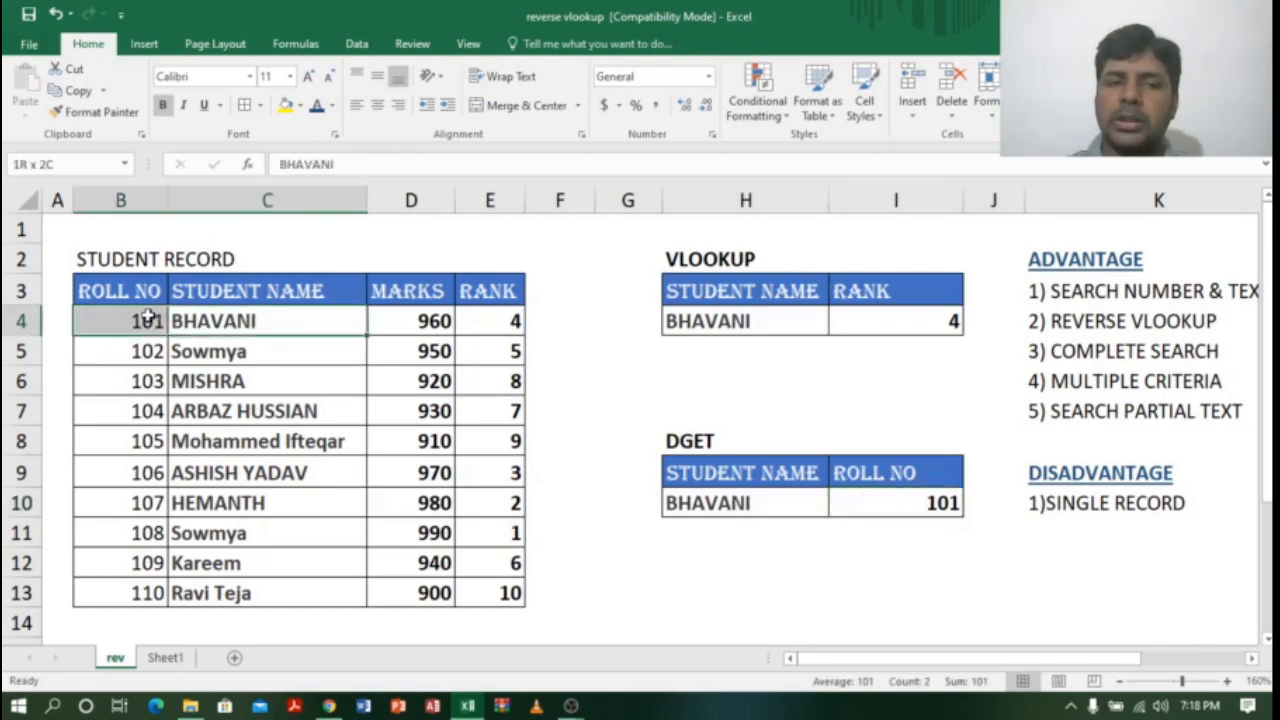
Colour the text of the first two advantages in cells K3:K4 red.
left_click_drag(1104, 290, 1116, 320)
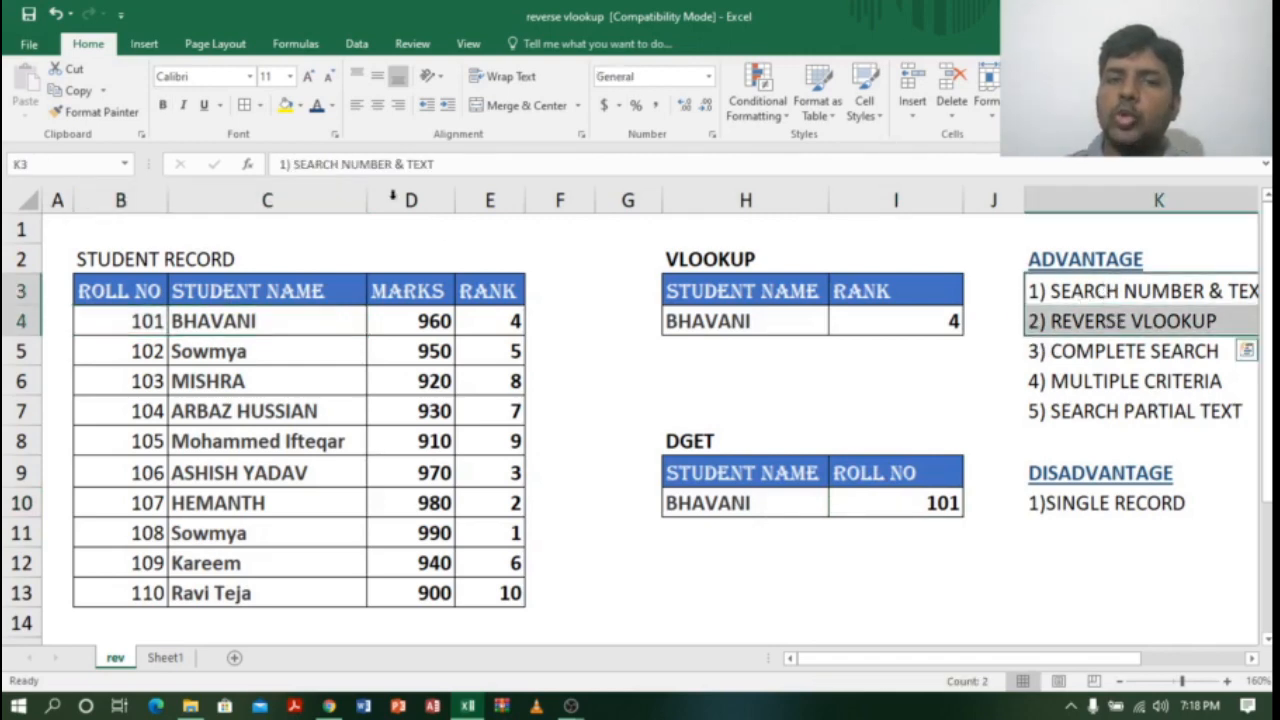
left_click(334, 107)
left_click(330, 274)
scroll(706, 283, "right", 4)
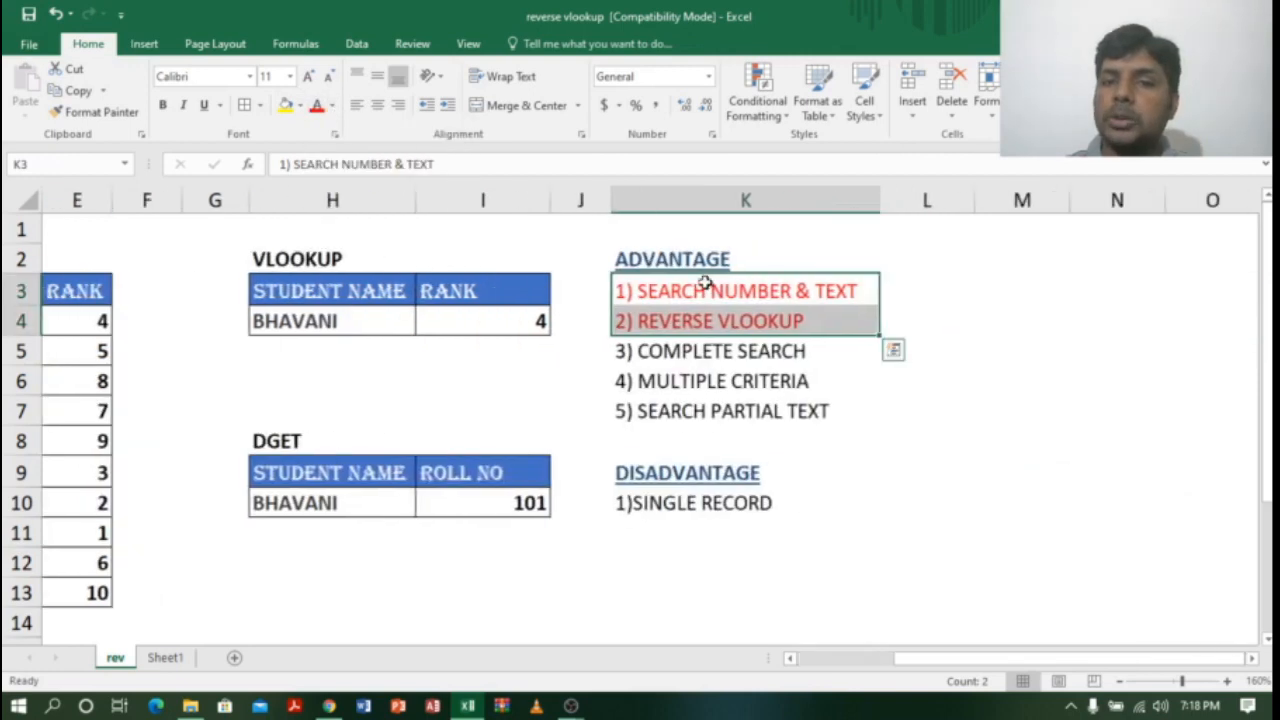
scroll(1020, 662, "left", 3)
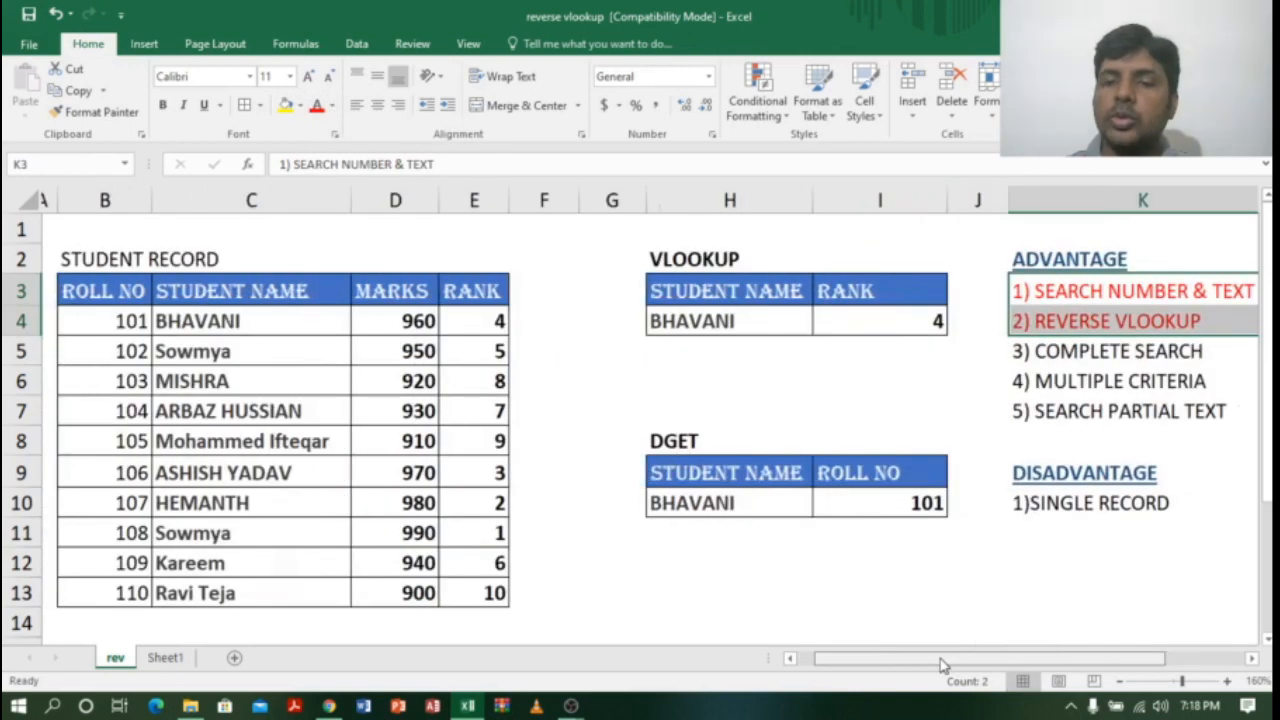
left_click(827, 504)
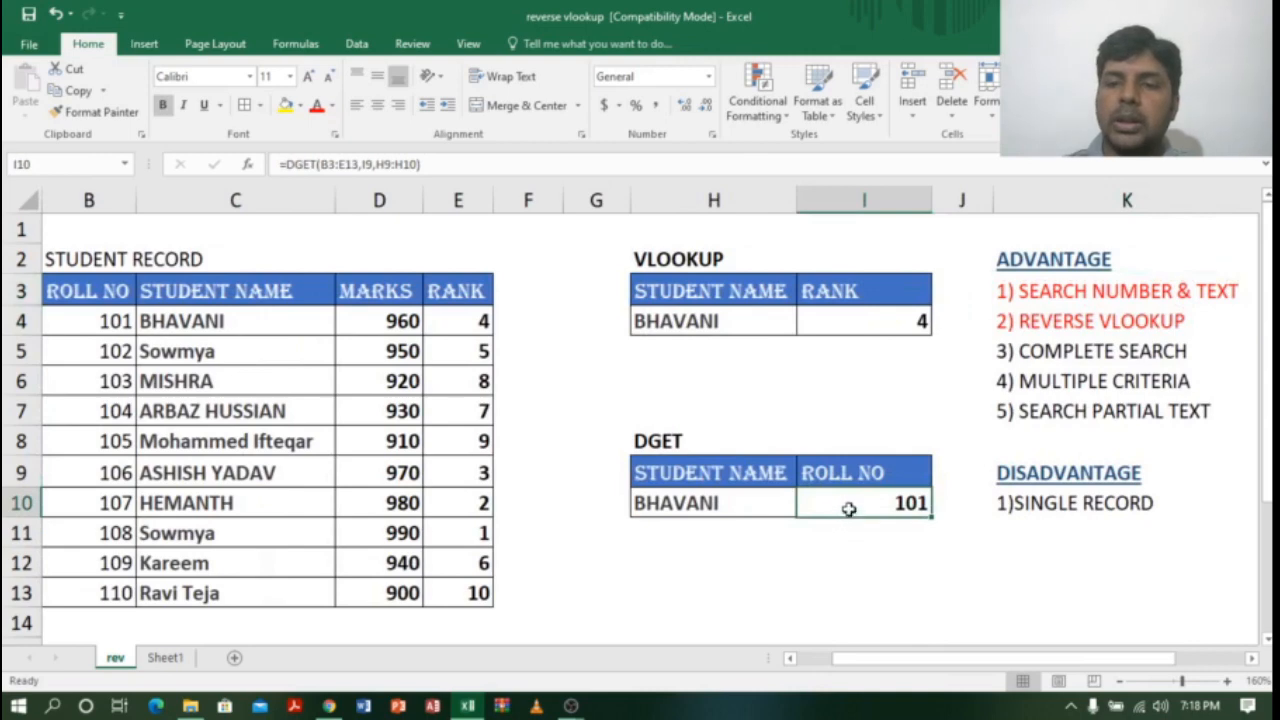
Examine the student record for the complete search case, comparing the roll numbers and the repeated student name in rows 5 and 11.
left_click(1093, 348)
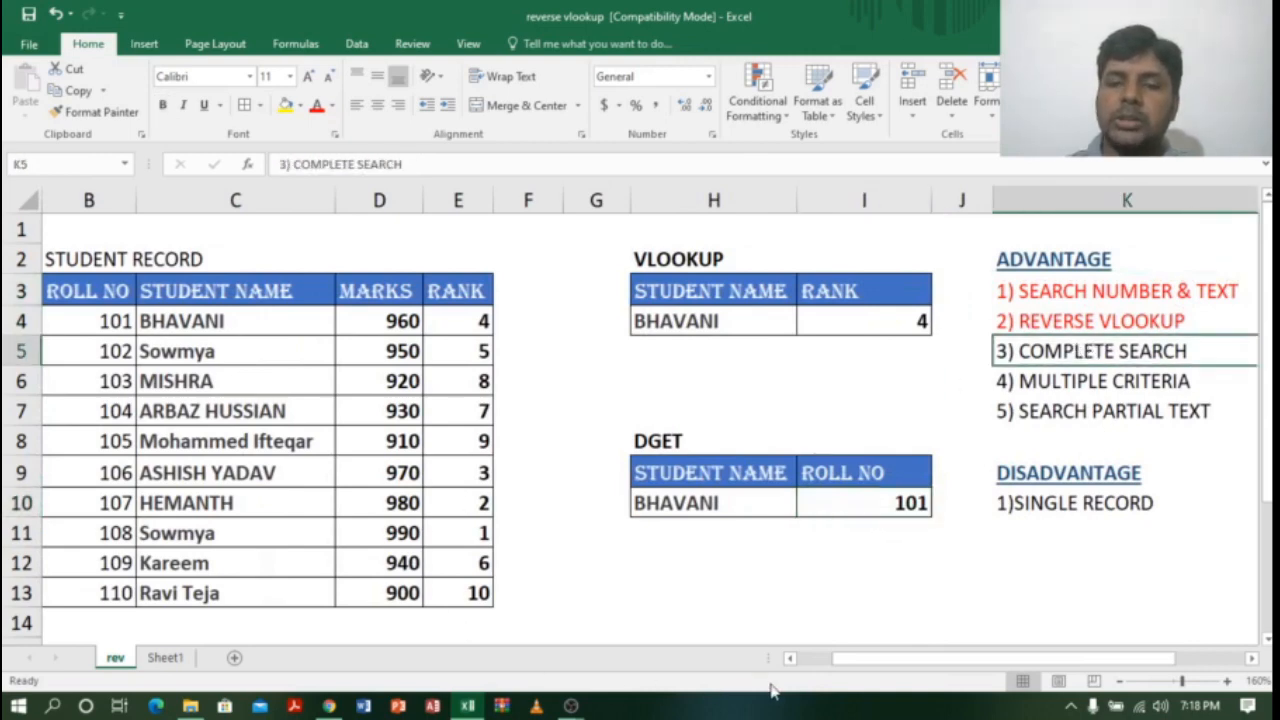
left_click_drag(828, 665, 815, 662)
left_click(215, 351)
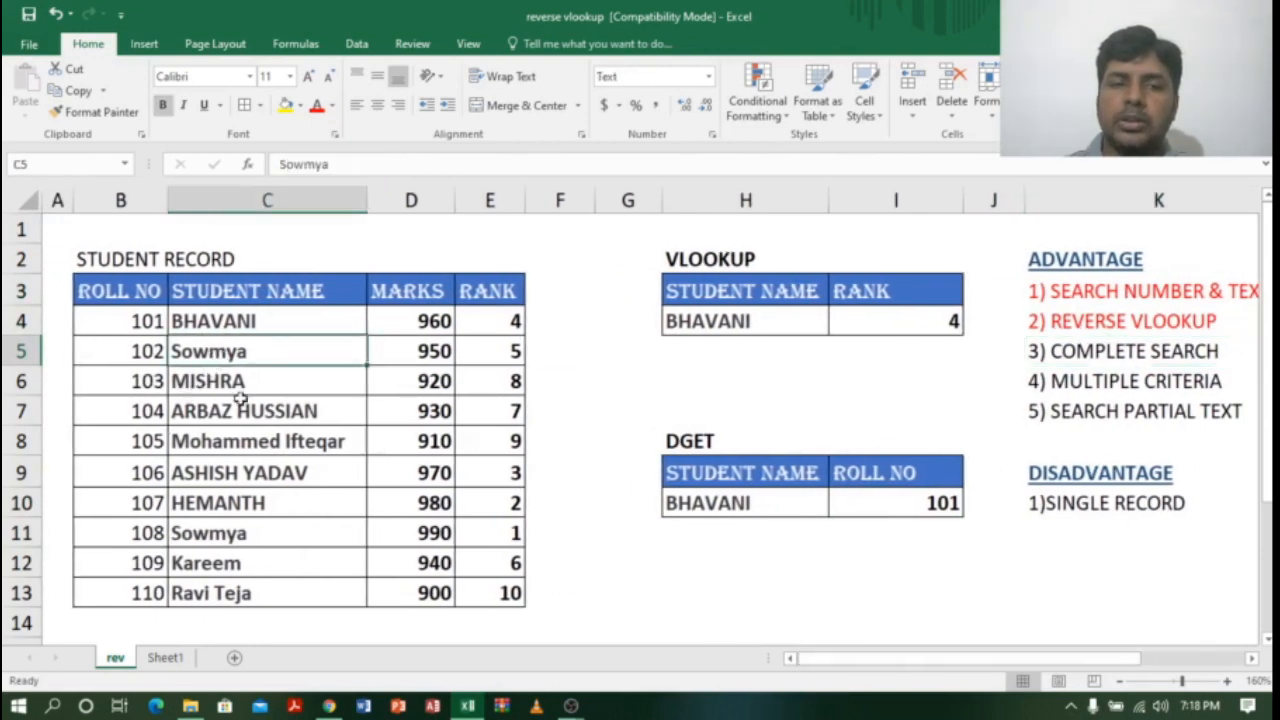
left_click(263, 537)
left_click(307, 353)
left_click_drag(158, 351, 257, 352)
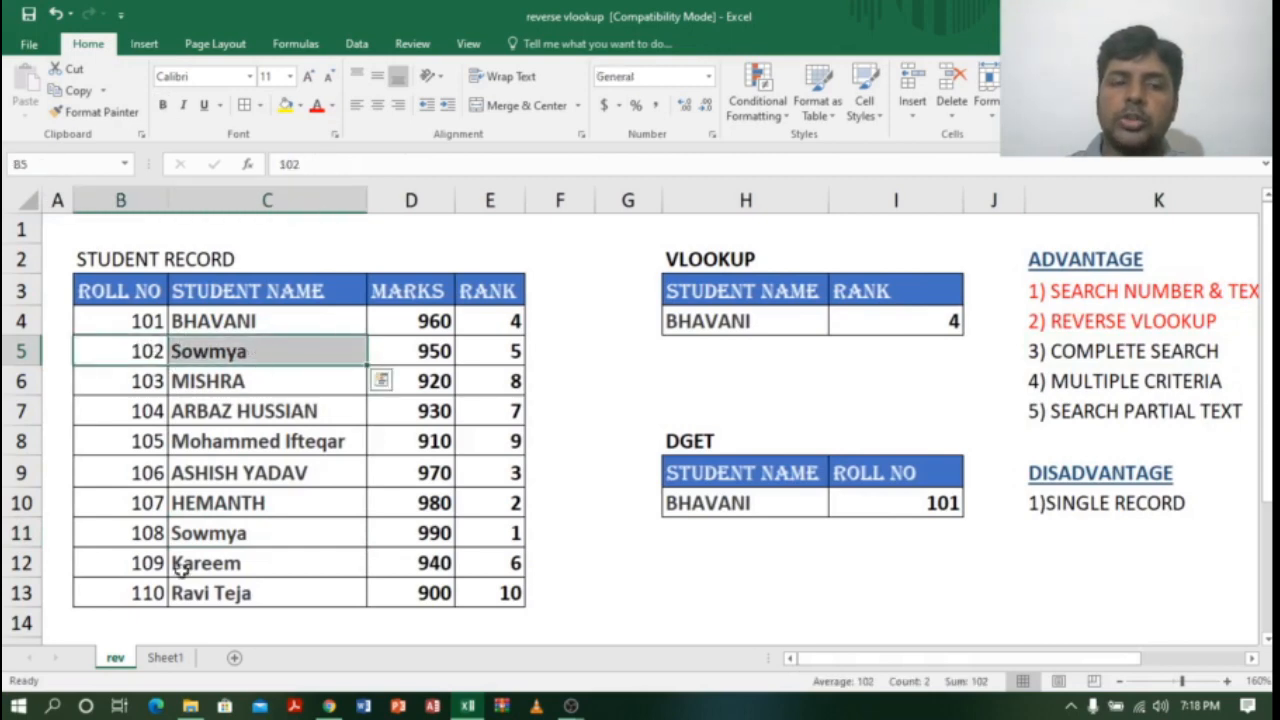
left_click_drag(149, 533, 222, 534)
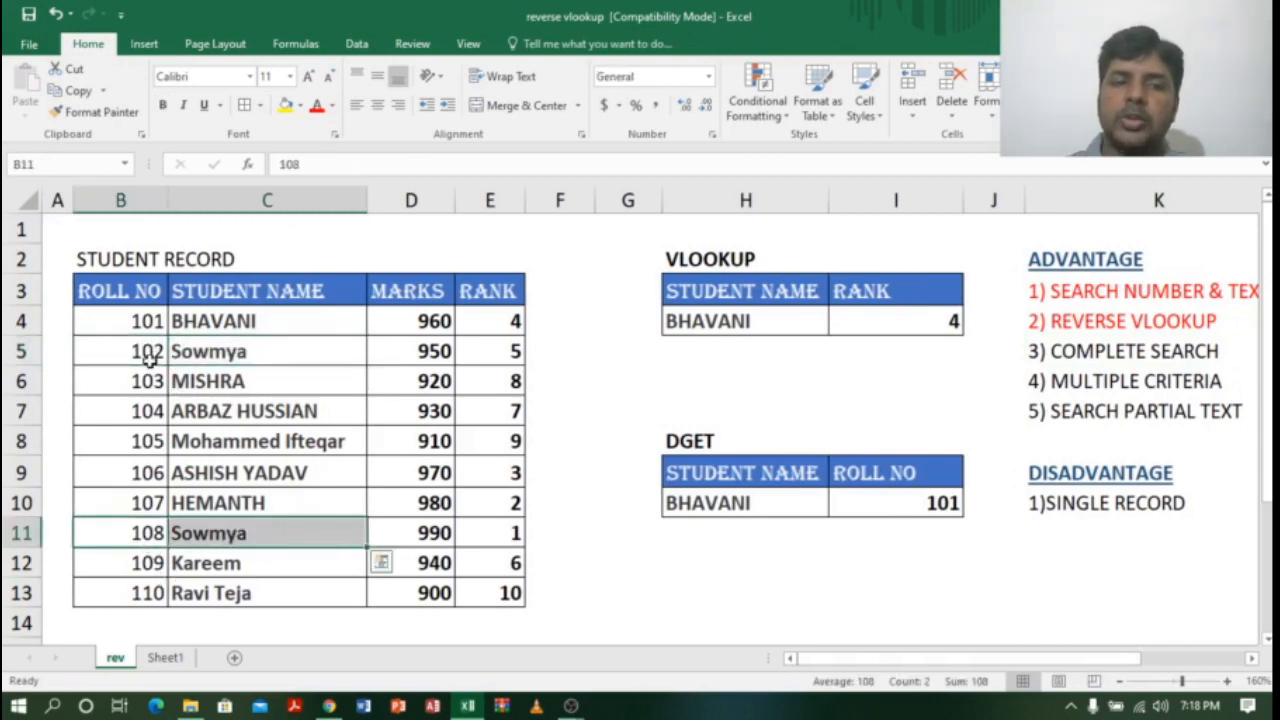
left_click(226, 352)
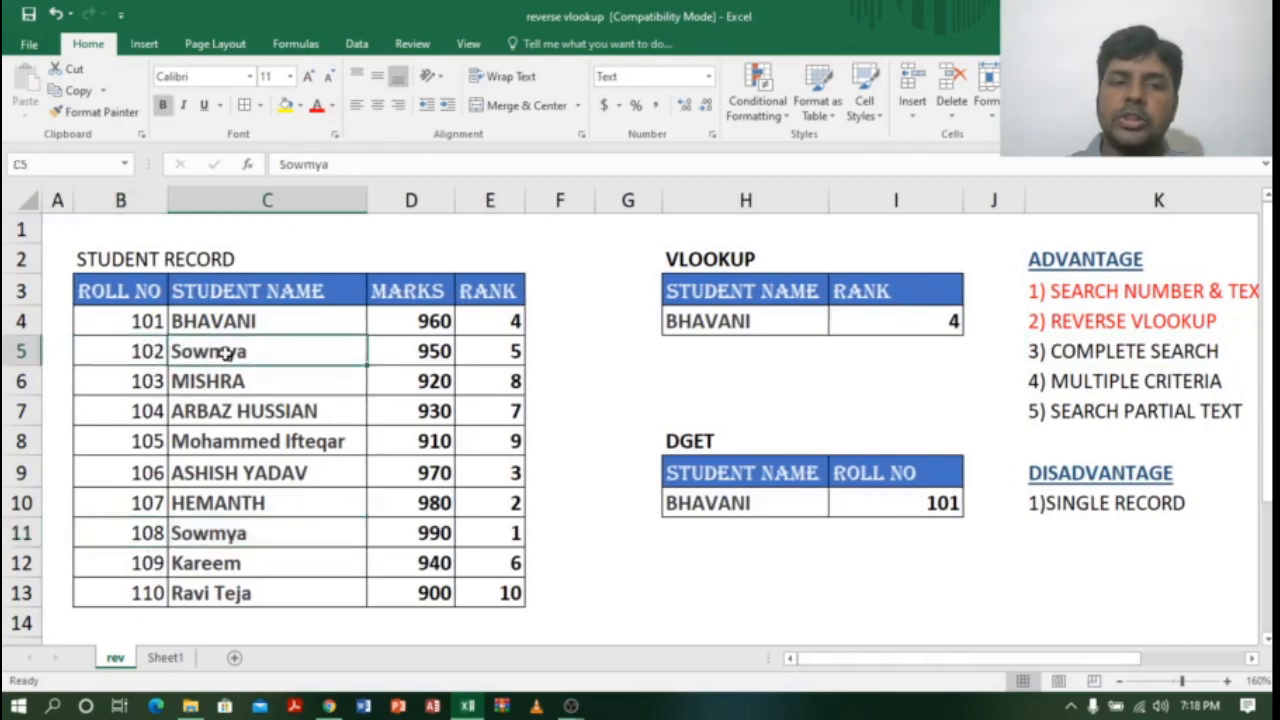
left_click(147, 348)
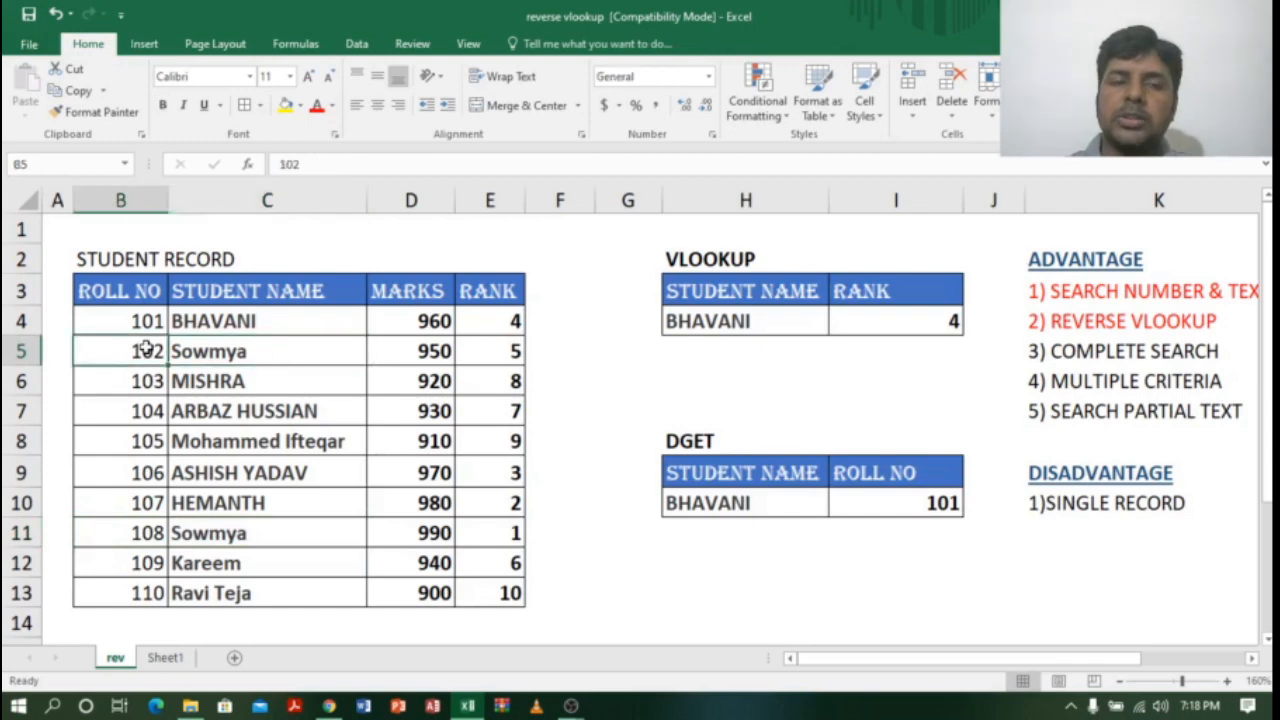
left_click(245, 533)
left_click(128, 536)
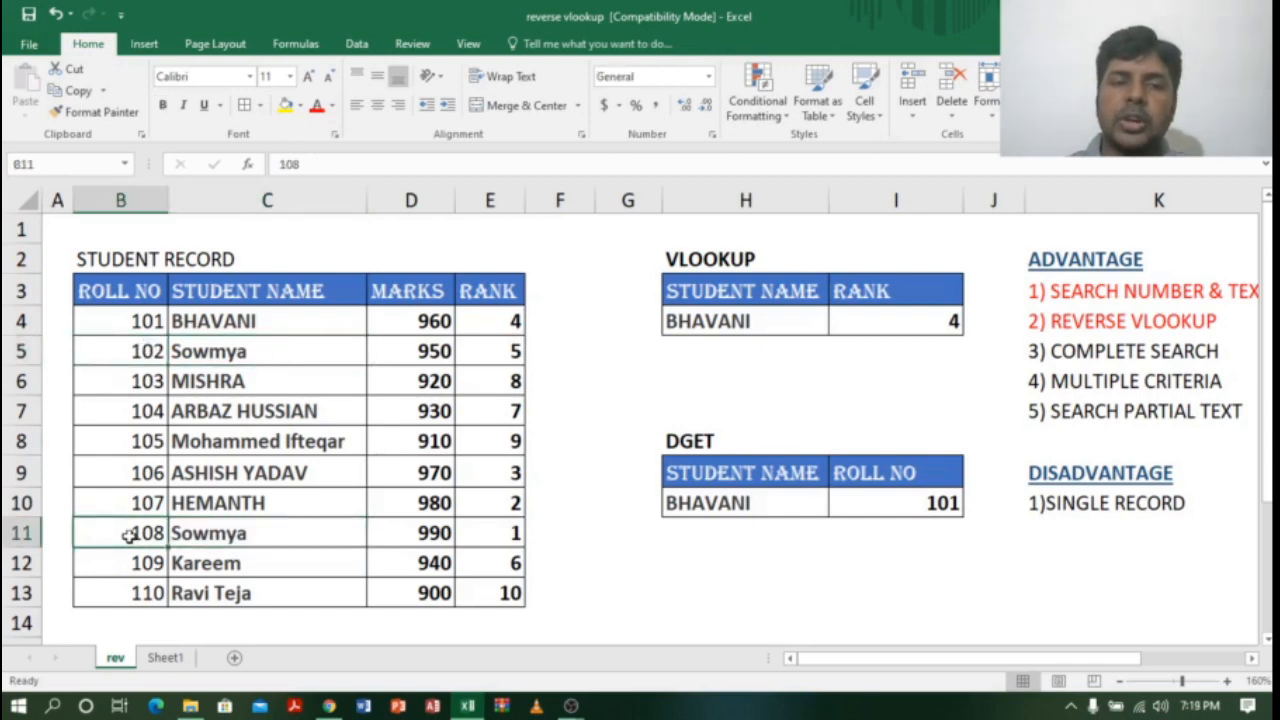
left_click_drag(115, 348, 272, 360)
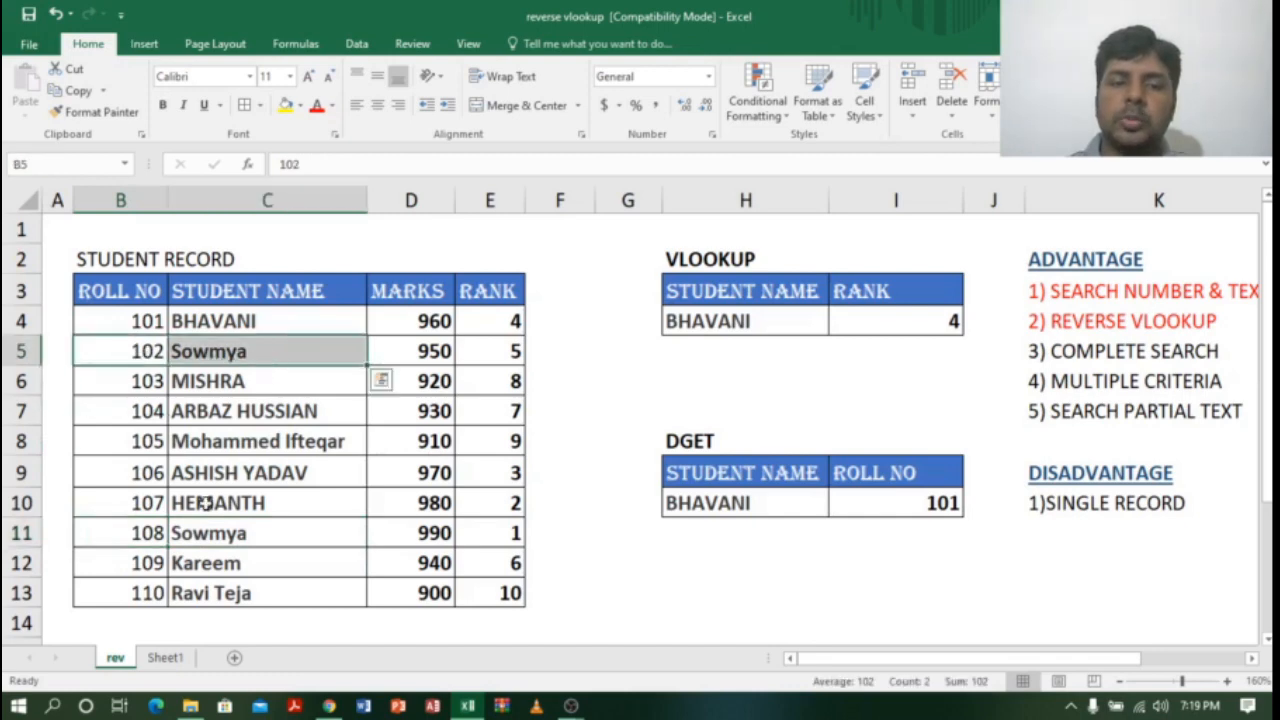
left_click_drag(148, 533, 249, 534)
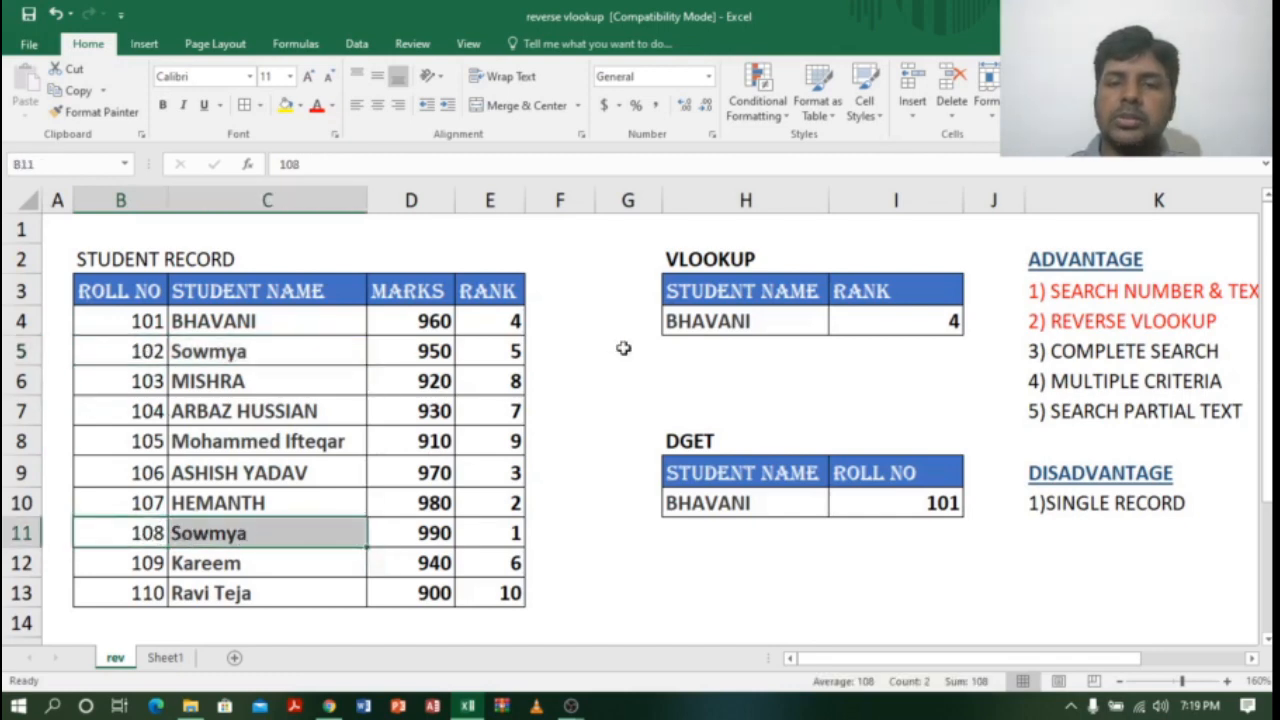
Enter the student name from row 5 in the VLOOKUP cell H4 and check the returned rank against the student record.
left_click(716, 320)
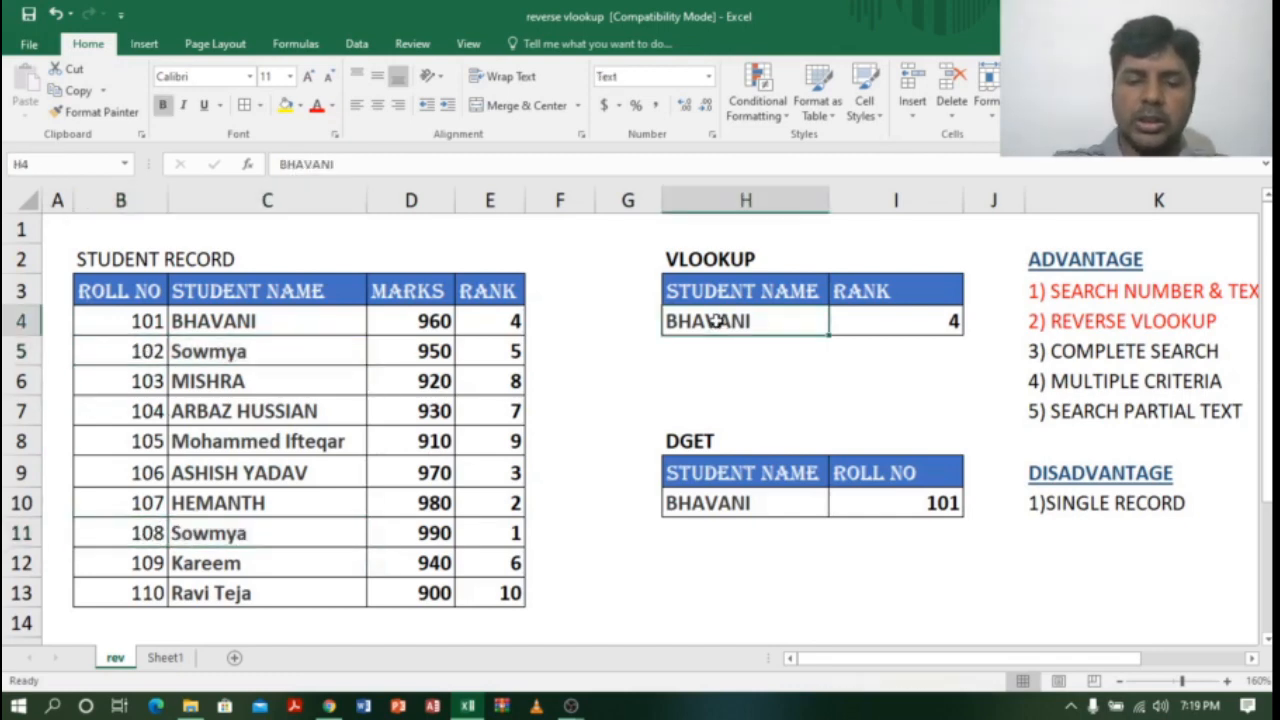
type("SOW")
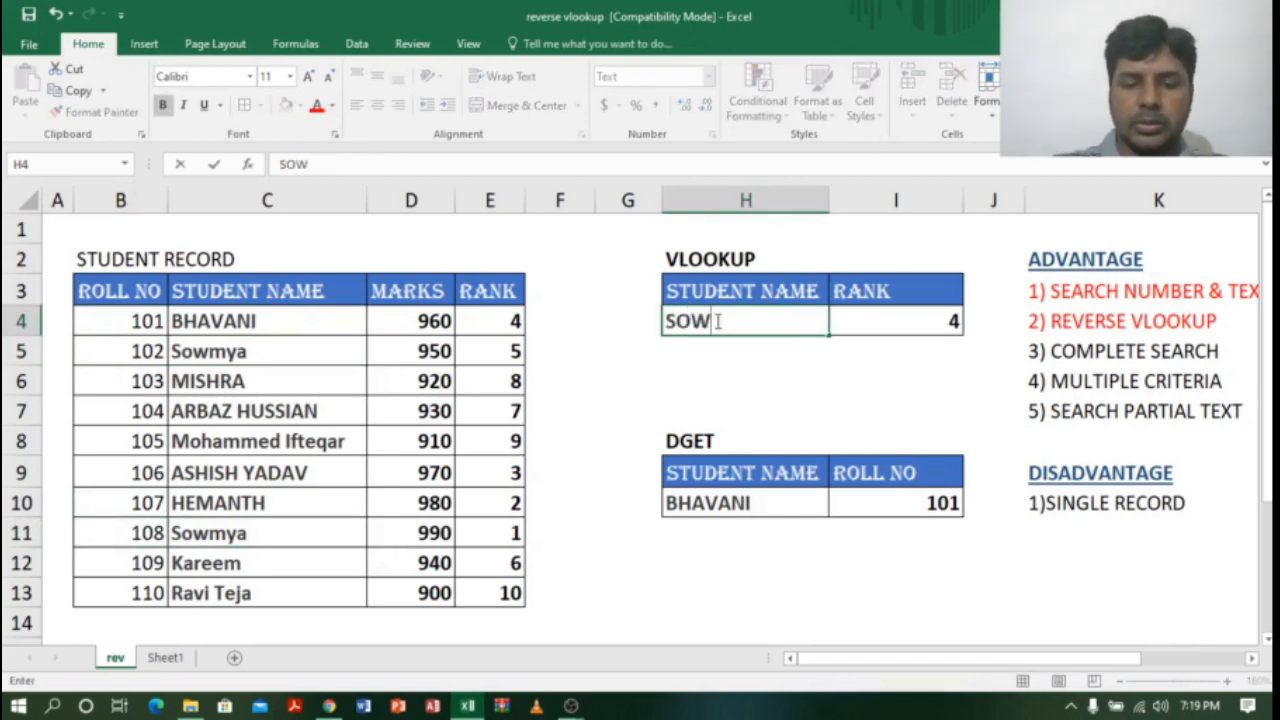
type("MYA")
key("Return")
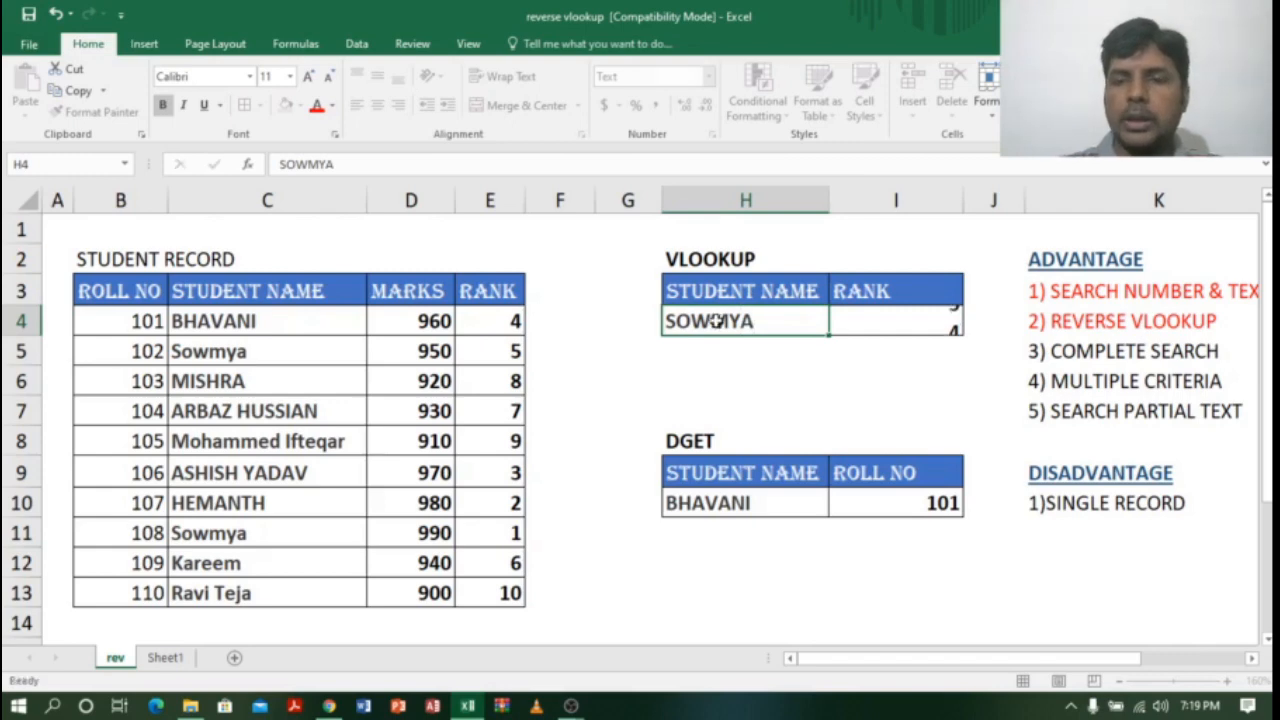
left_click(890, 316)
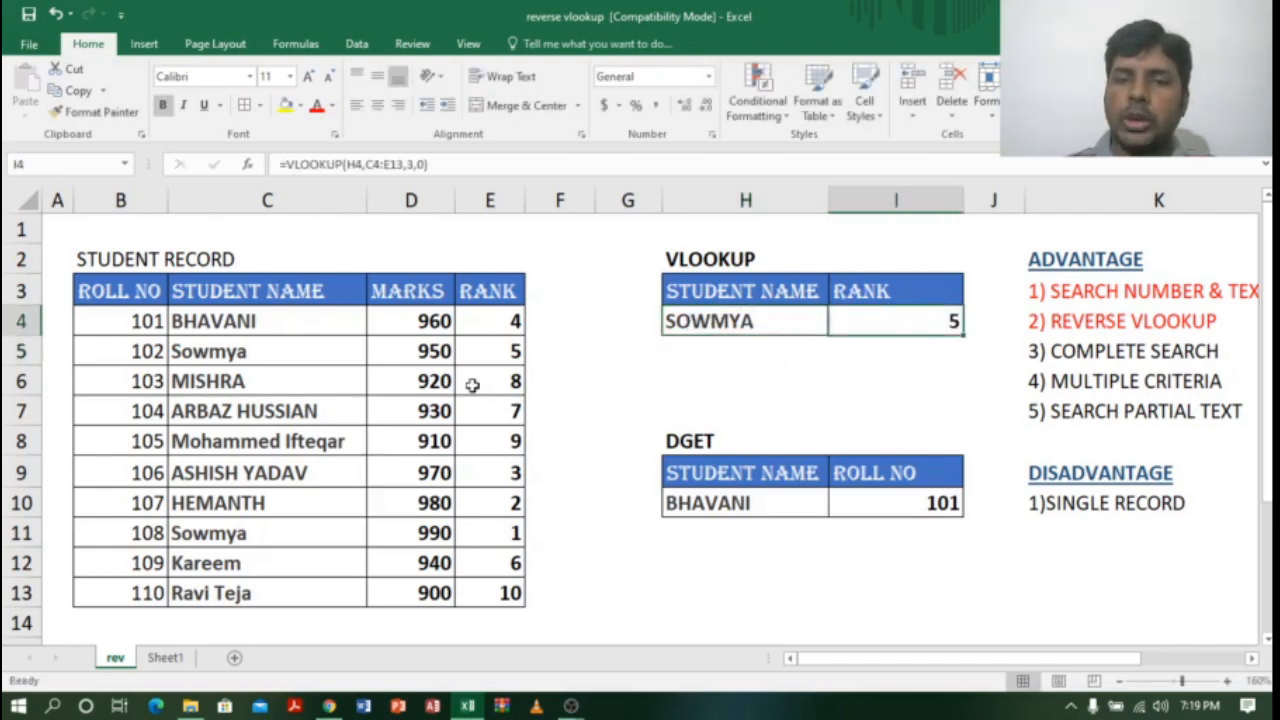
left_click(512, 350)
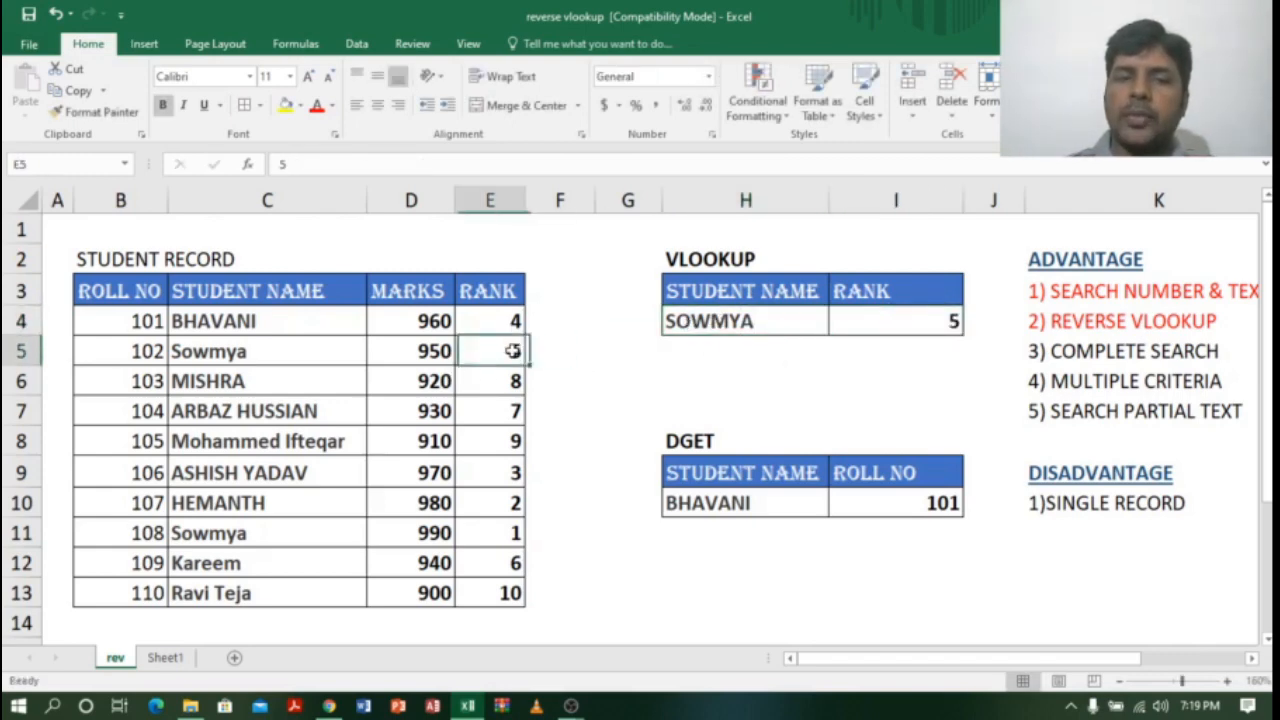
left_click(252, 356)
left_click(797, 318)
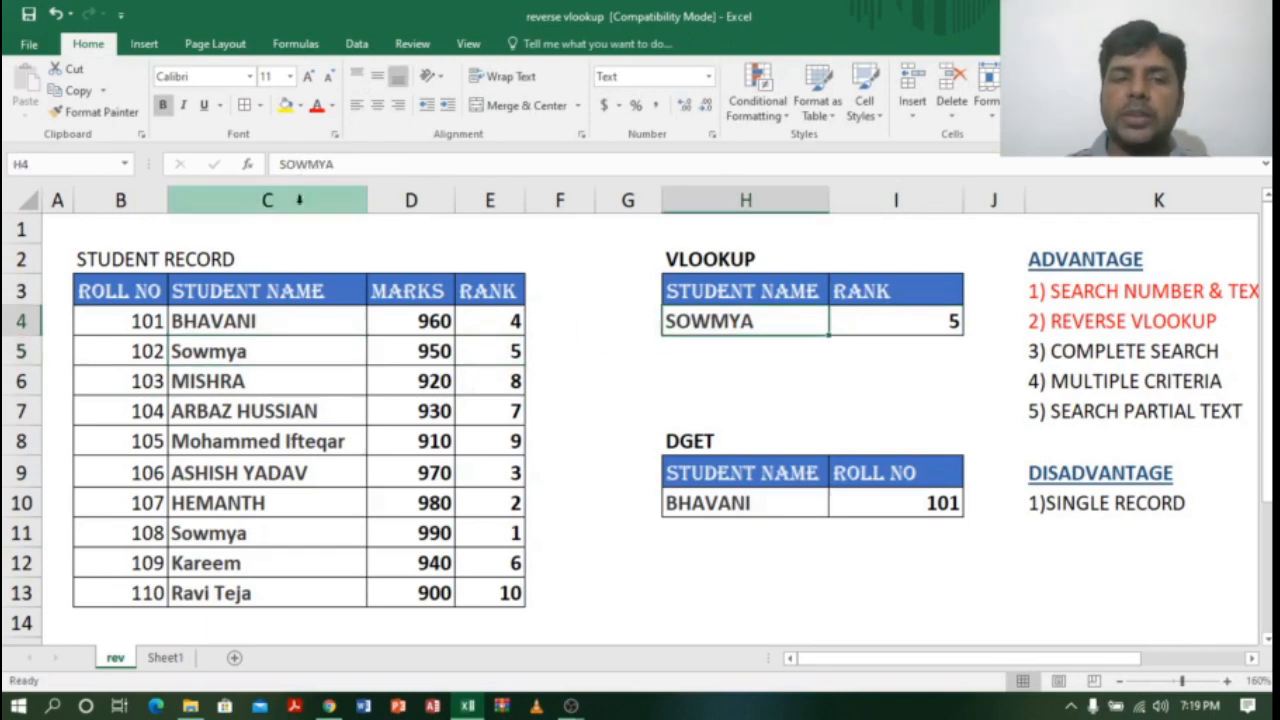
Enter the same repeated student name in the DGET criteria cell H10 and check the formula result in I10.
left_click(774, 504)
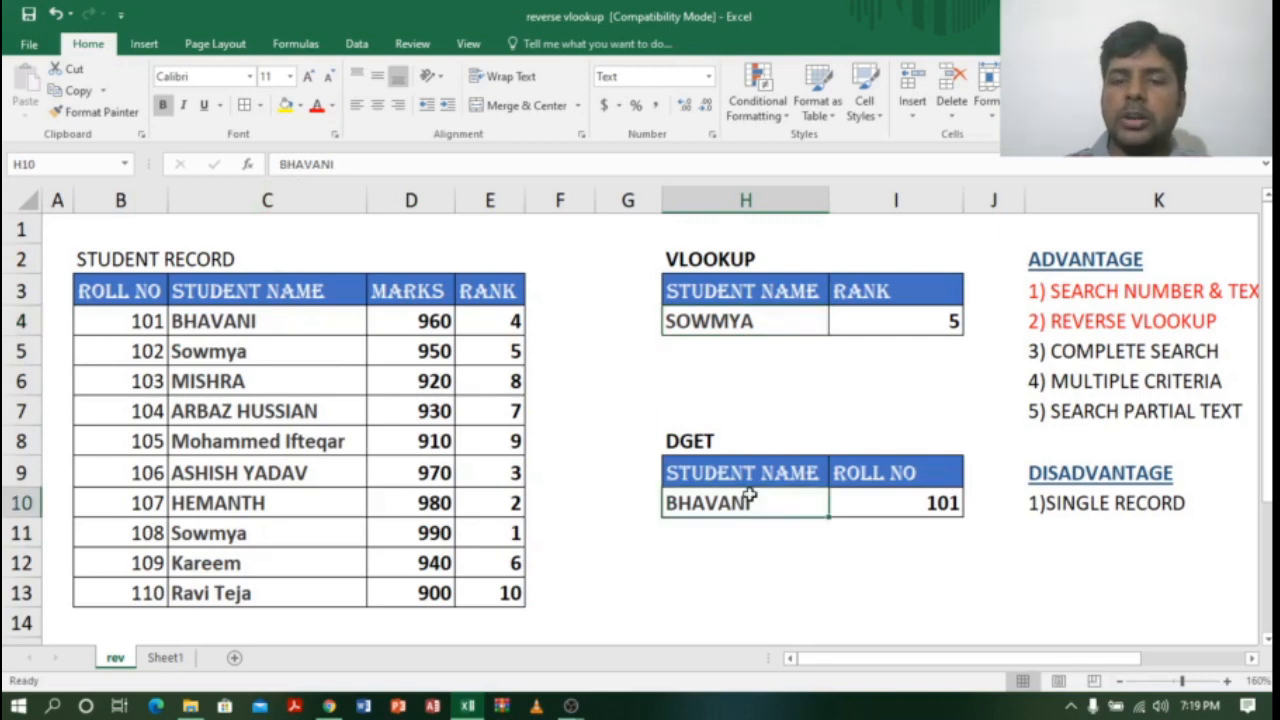
type("SO")
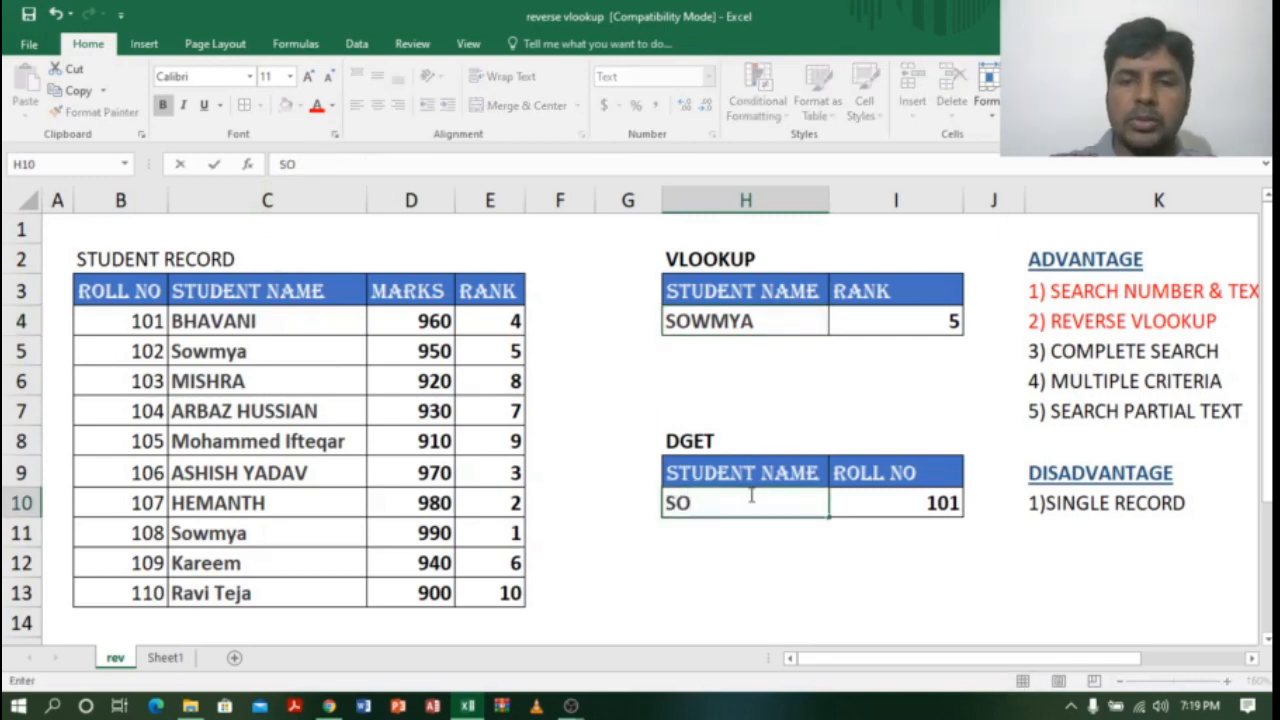
type("WMYA")
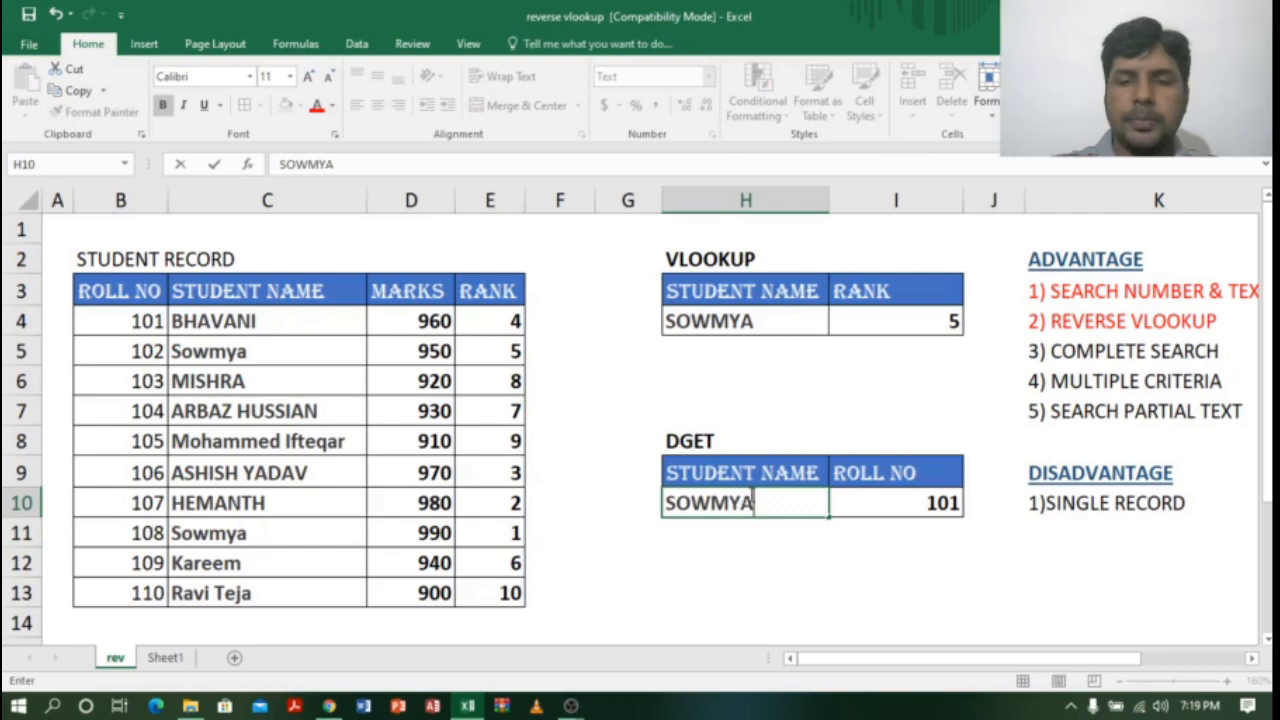
key("ctrl+Return")
left_click(920, 503)
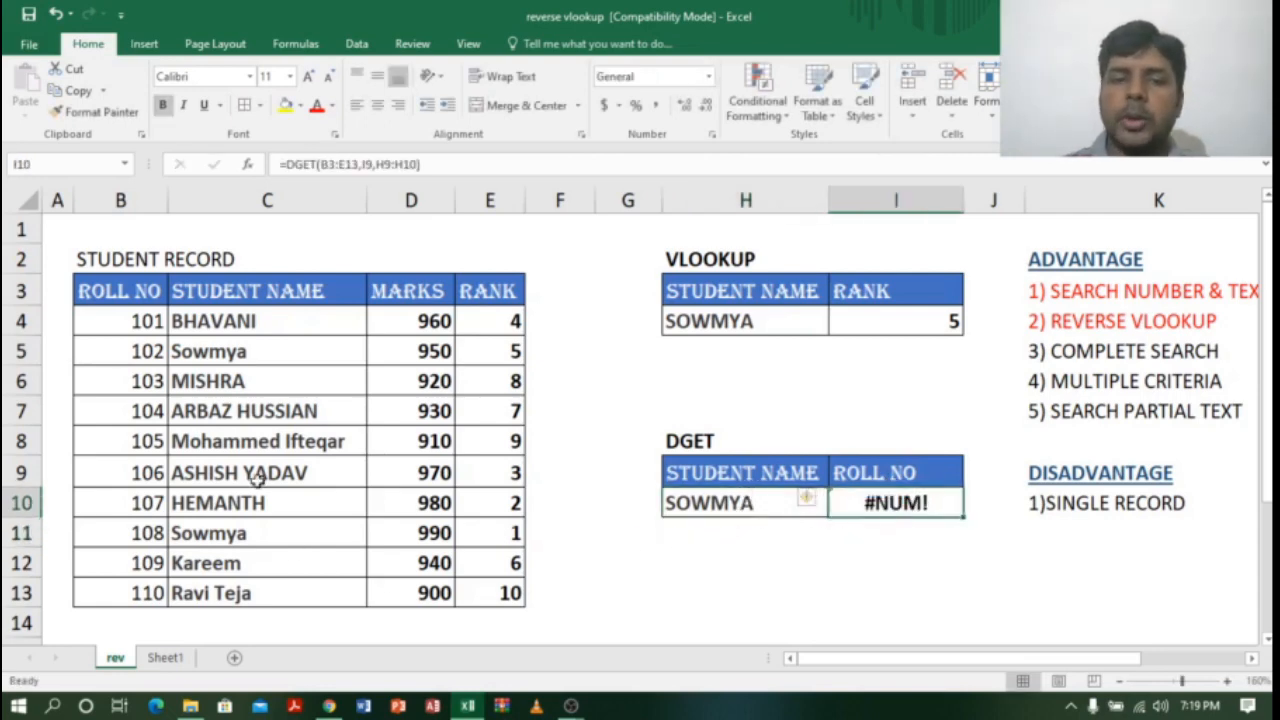
Compare how VLOOKUP in H4 and DGET in H10 search the names in C4:C13 for the repeated student name.
left_click(288, 353)
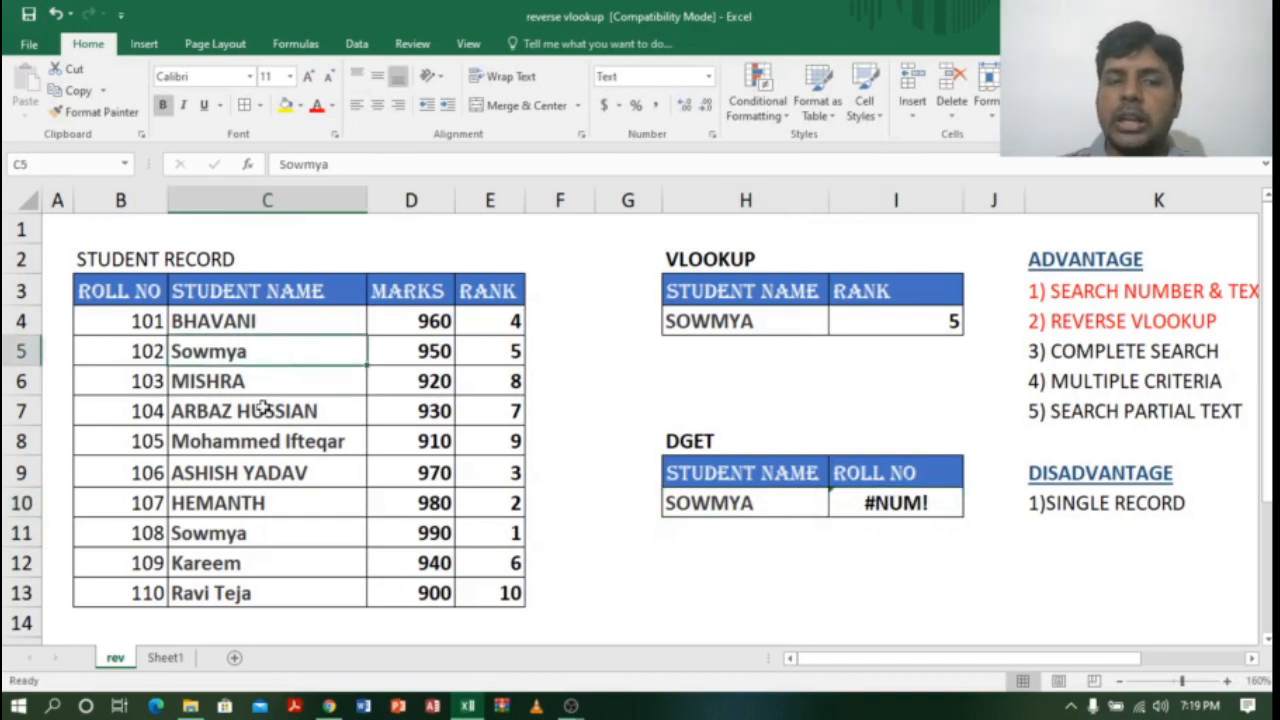
left_click(289, 537)
left_click_drag(303, 331, 291, 606)
left_click(318, 326)
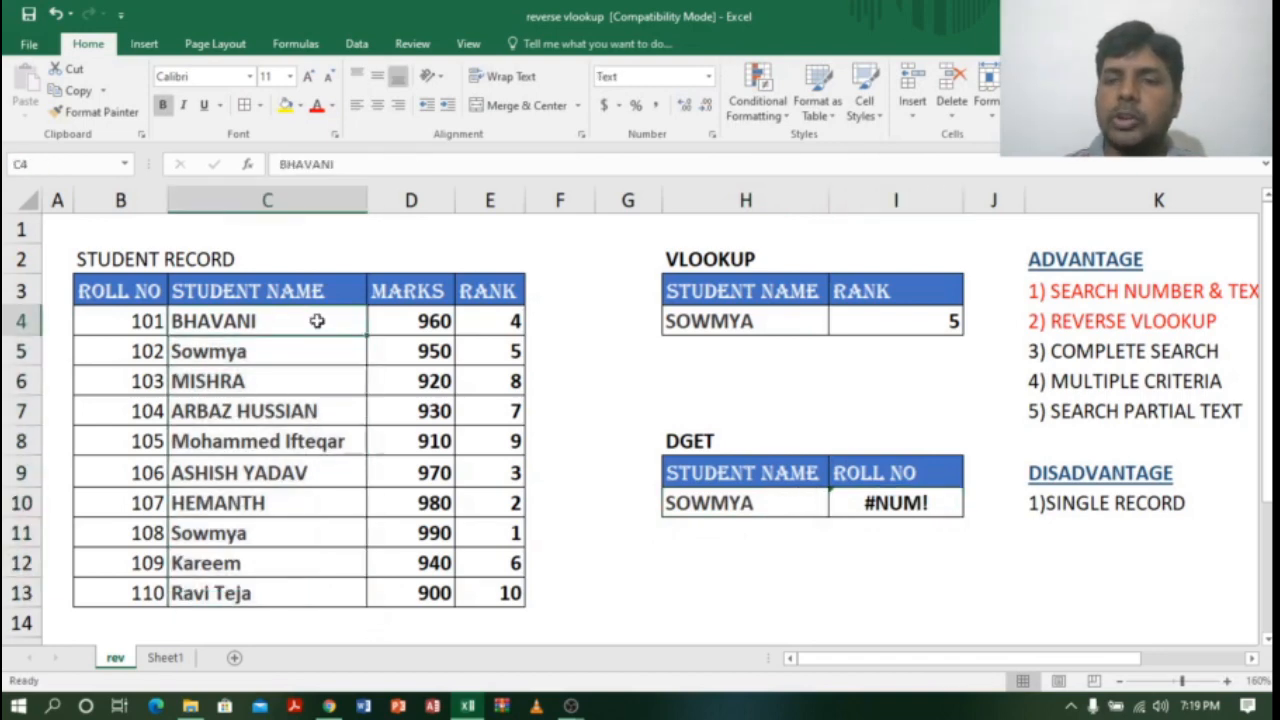
left_click(752, 318)
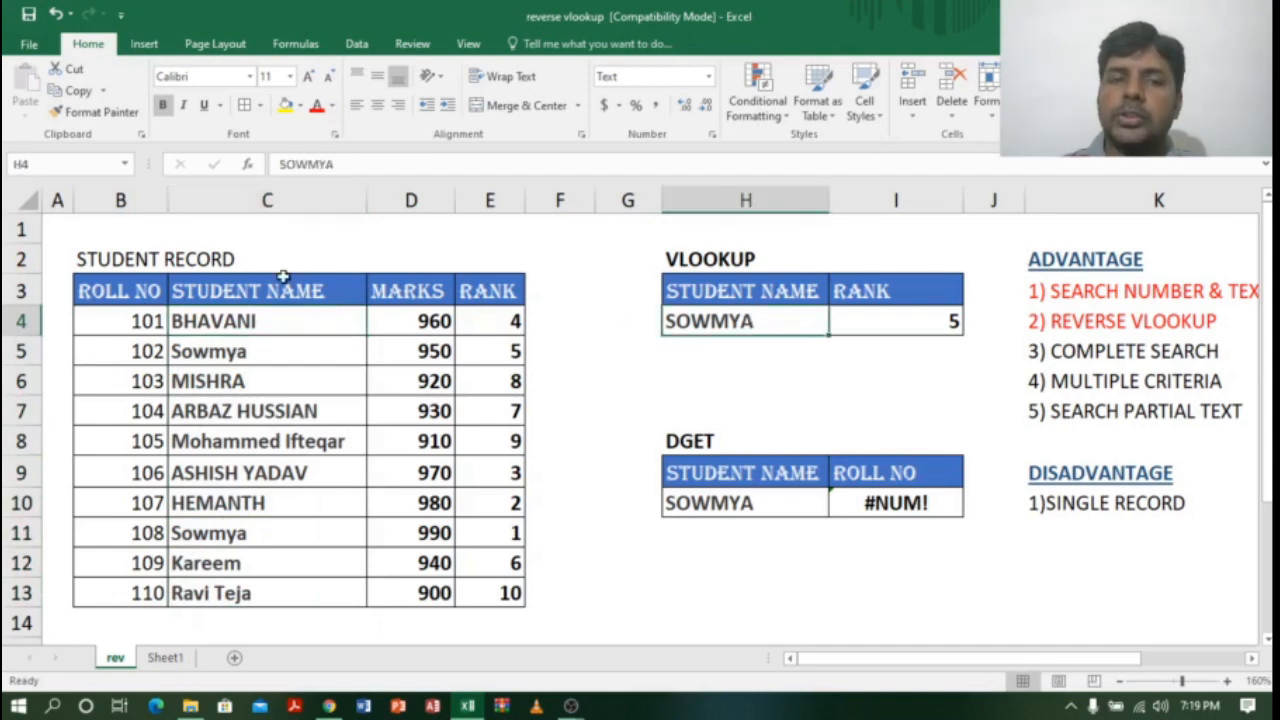
left_click(264, 357)
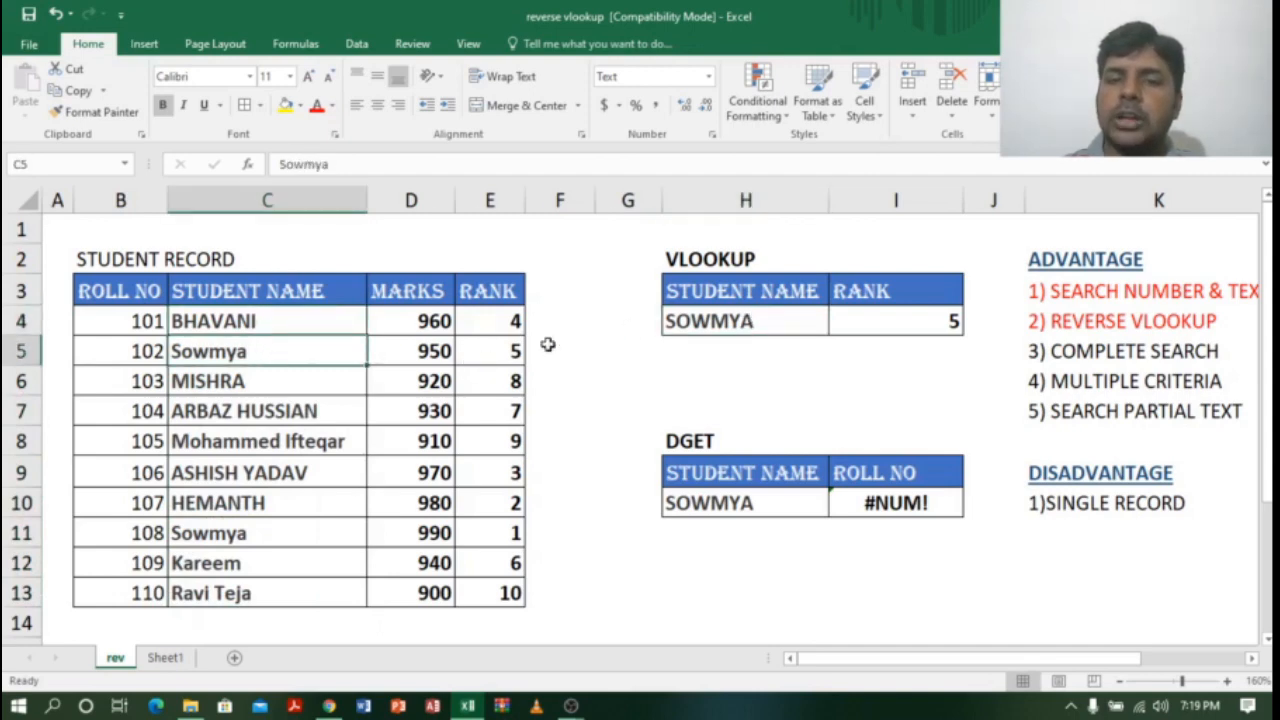
left_click(762, 504)
left_click_drag(290, 331, 295, 585)
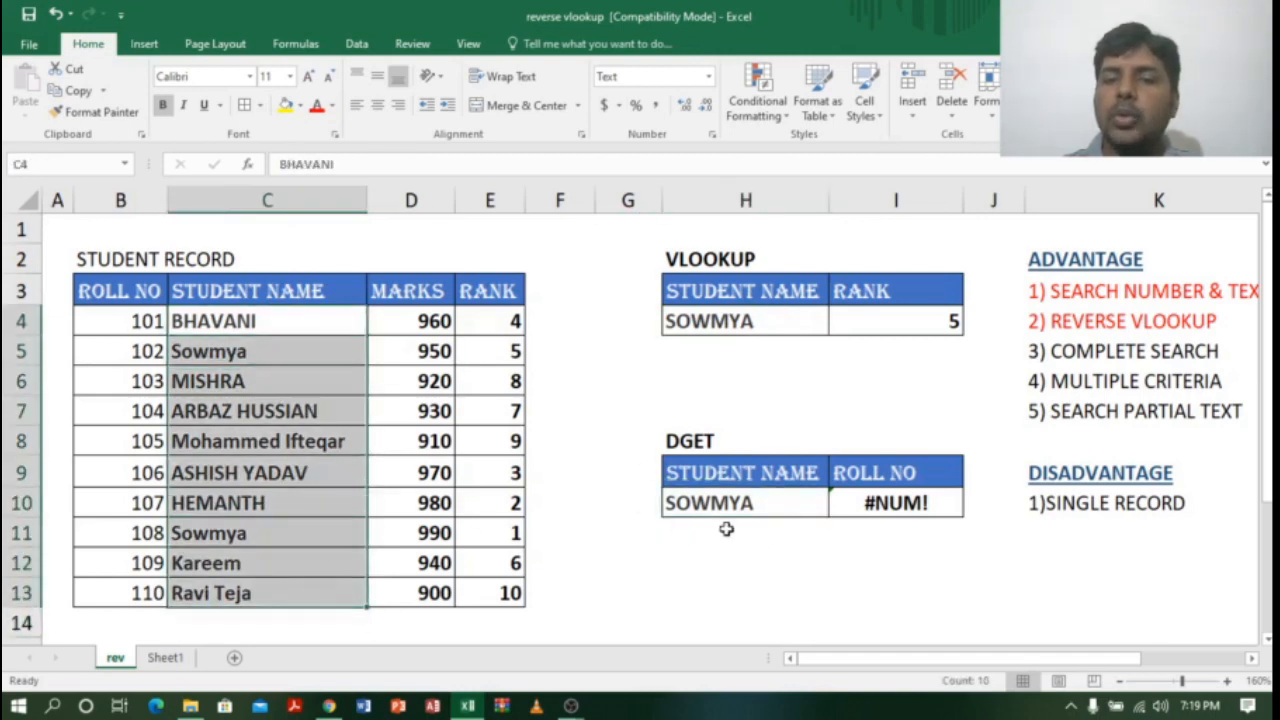
left_click(755, 503)
left_click(926, 502)
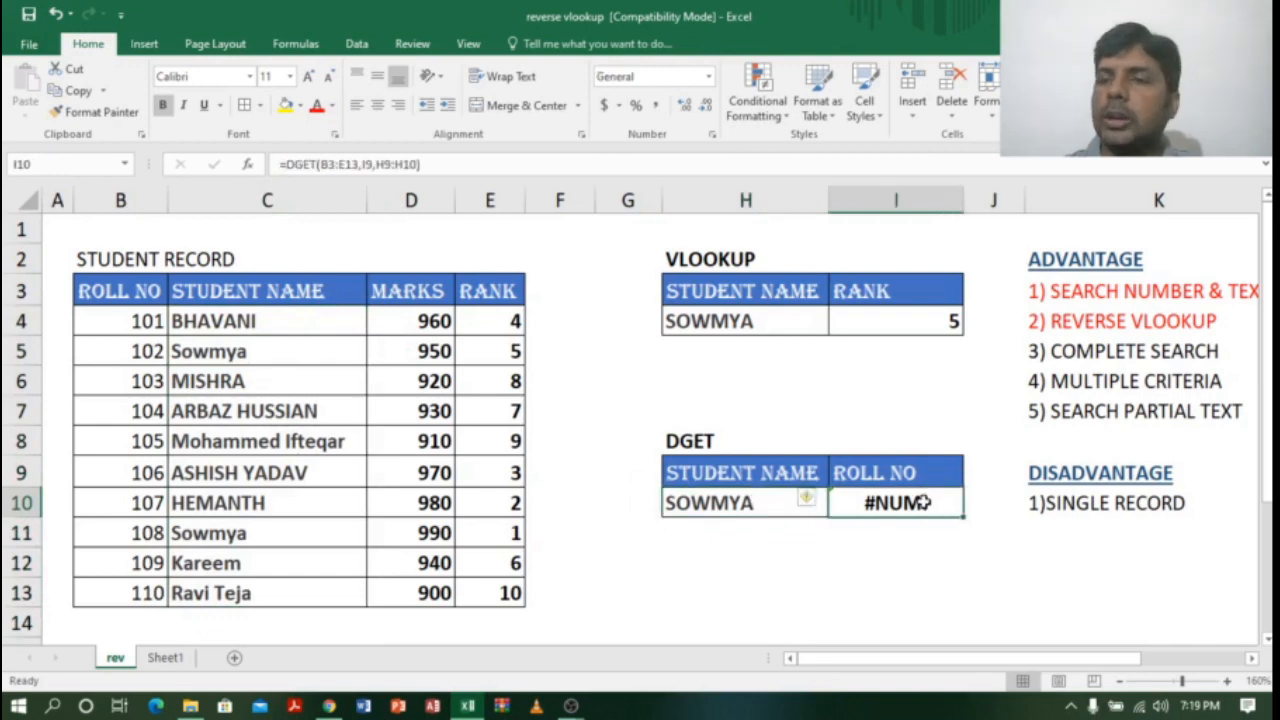
Colour the text of the third advantage, COMPLETE SEARCH, in cell K5 red.
left_click(1106, 352)
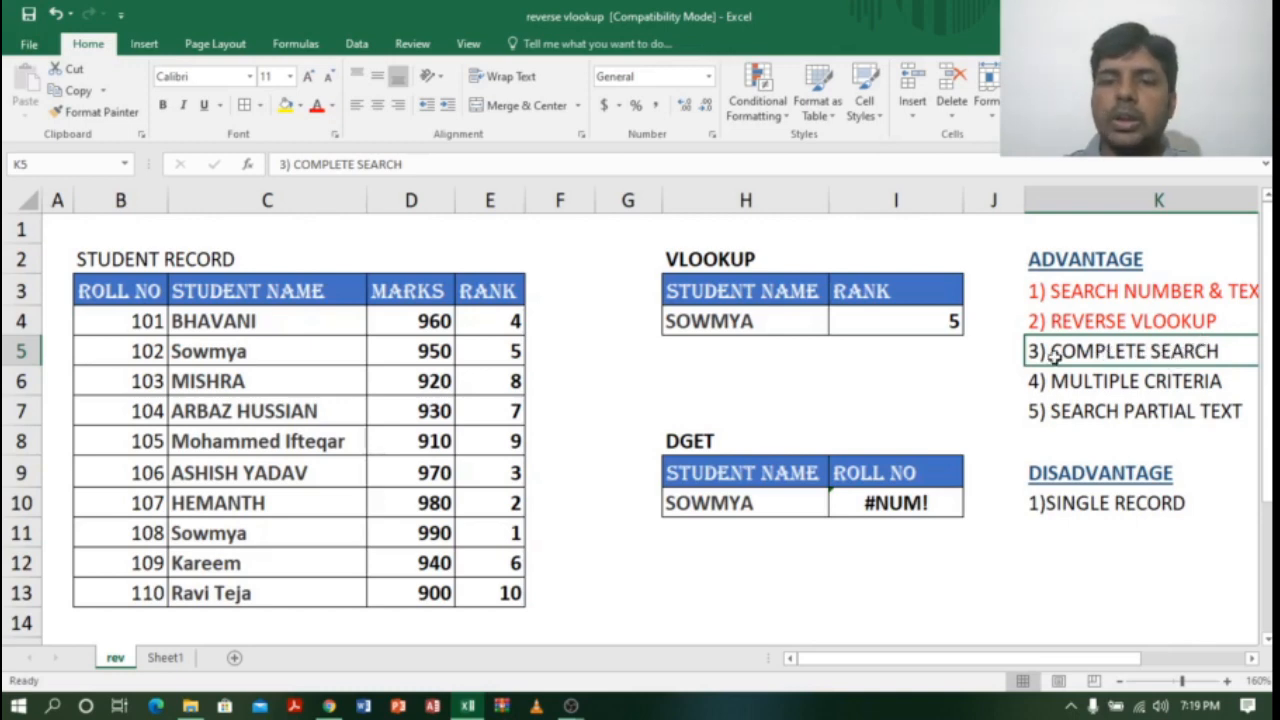
left_click(317, 107)
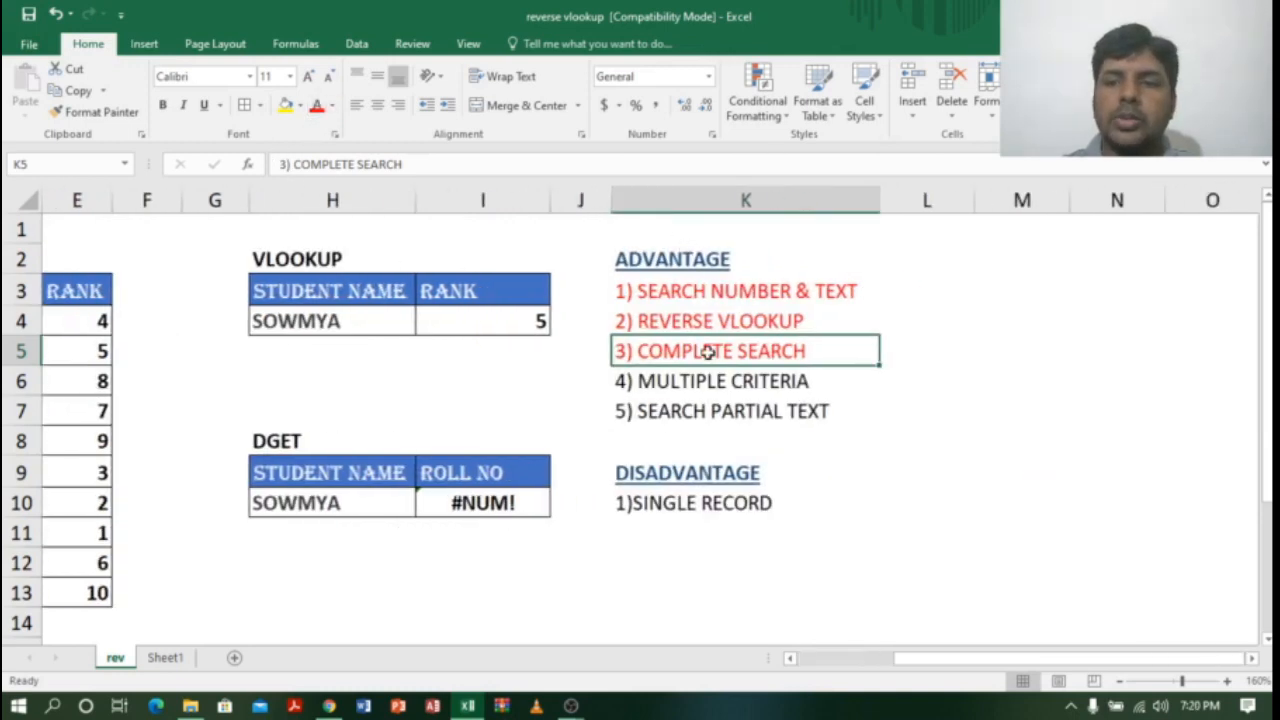
Examine the DGET criterion in H10 against the two matching names in C5 and C11 and the roll number in B5.
left_click_drag(1014, 658, 880, 680)
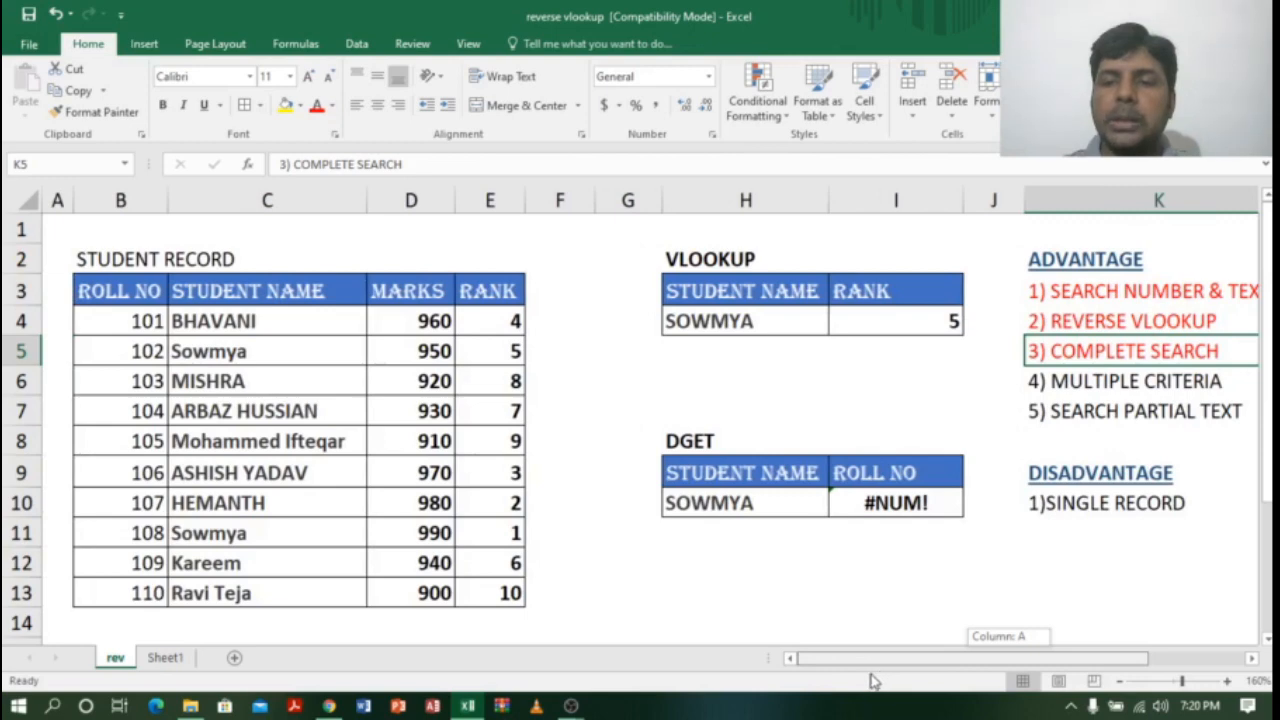
left_click(694, 498)
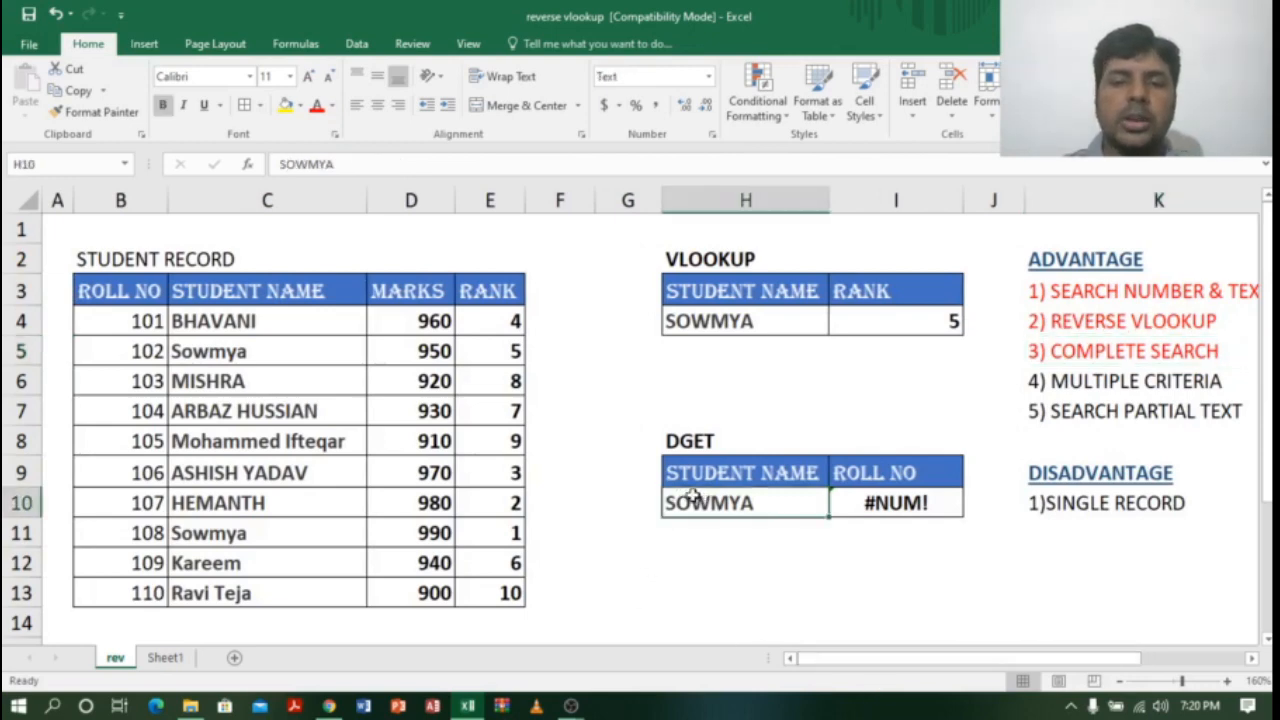
left_click(262, 350)
left_click(279, 535)
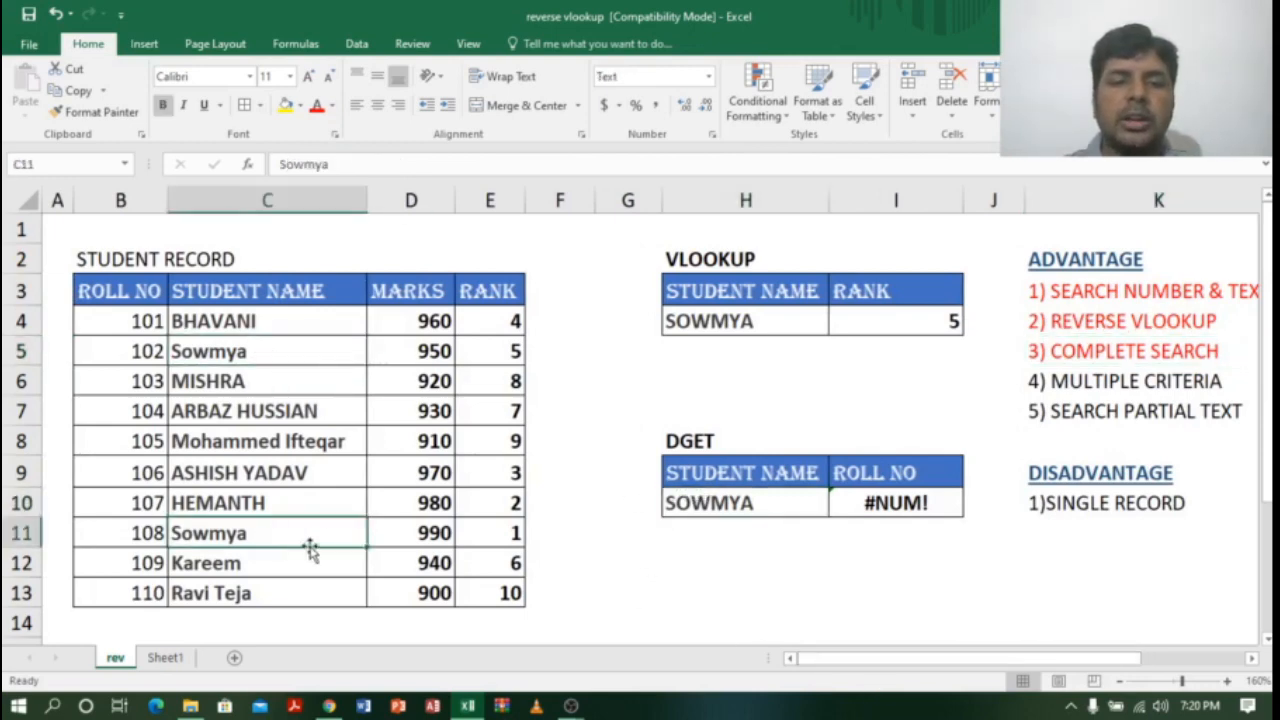
left_click(310, 356)
left_click(298, 533)
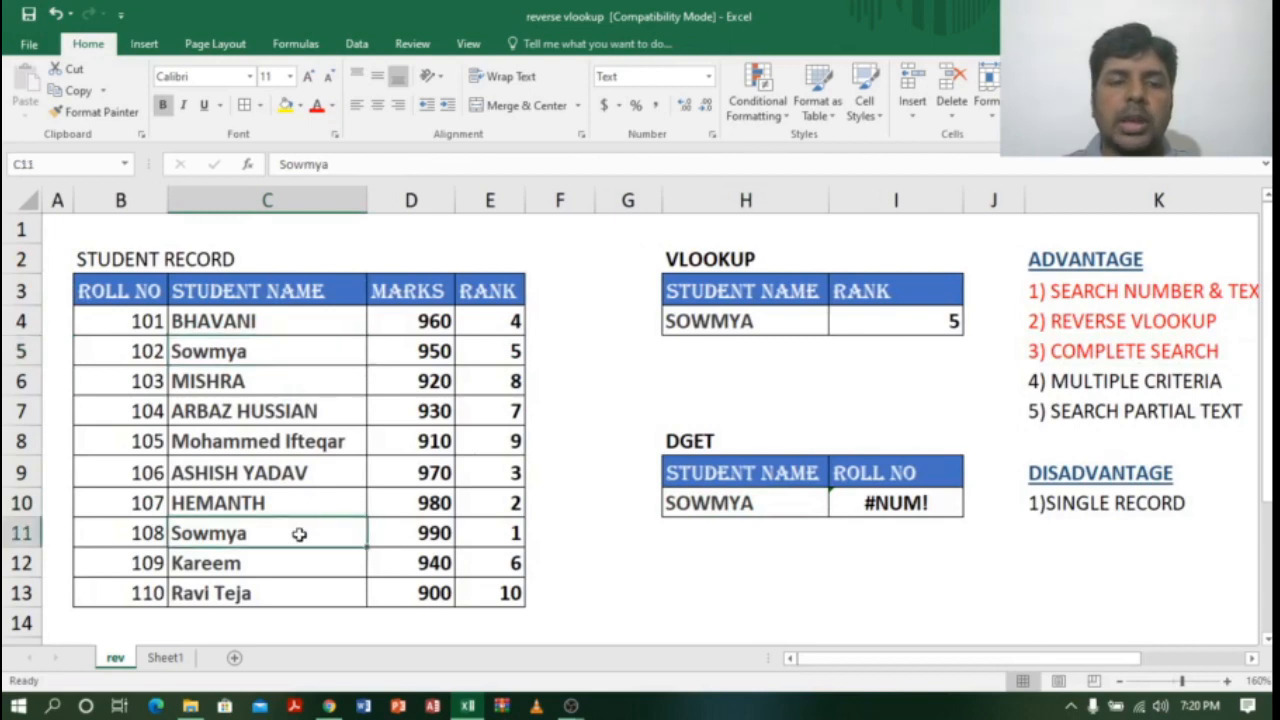
left_click(148, 356)
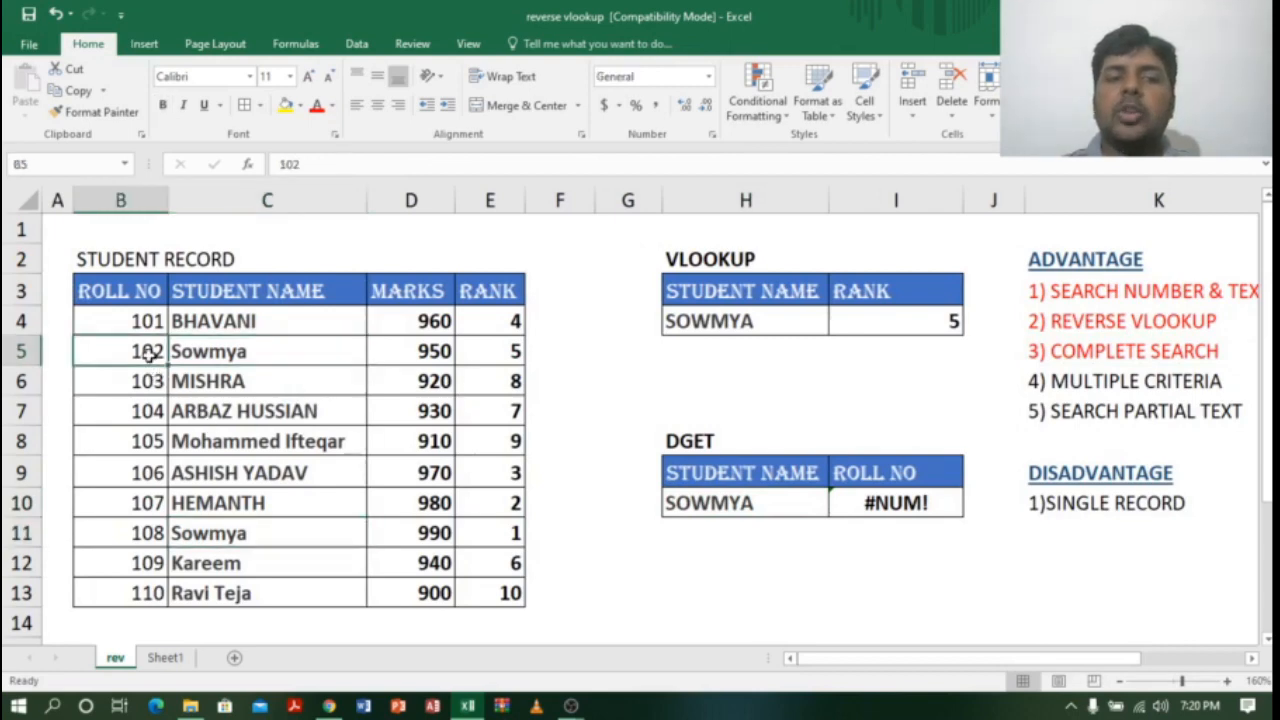
left_click(245, 352)
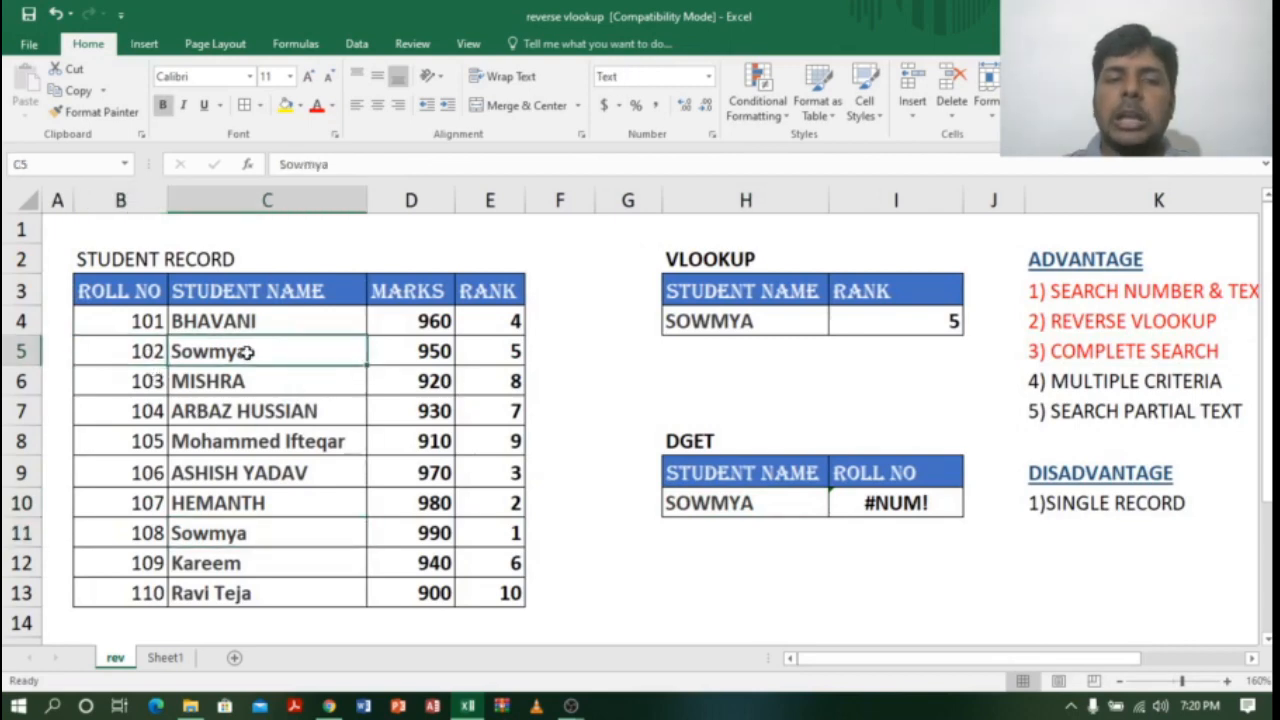
Copy the ROLL NO header and its first value from B3:B4 to G9:G10, and widen column G to fit the header.
left_click(638, 471)
left_click(124, 295)
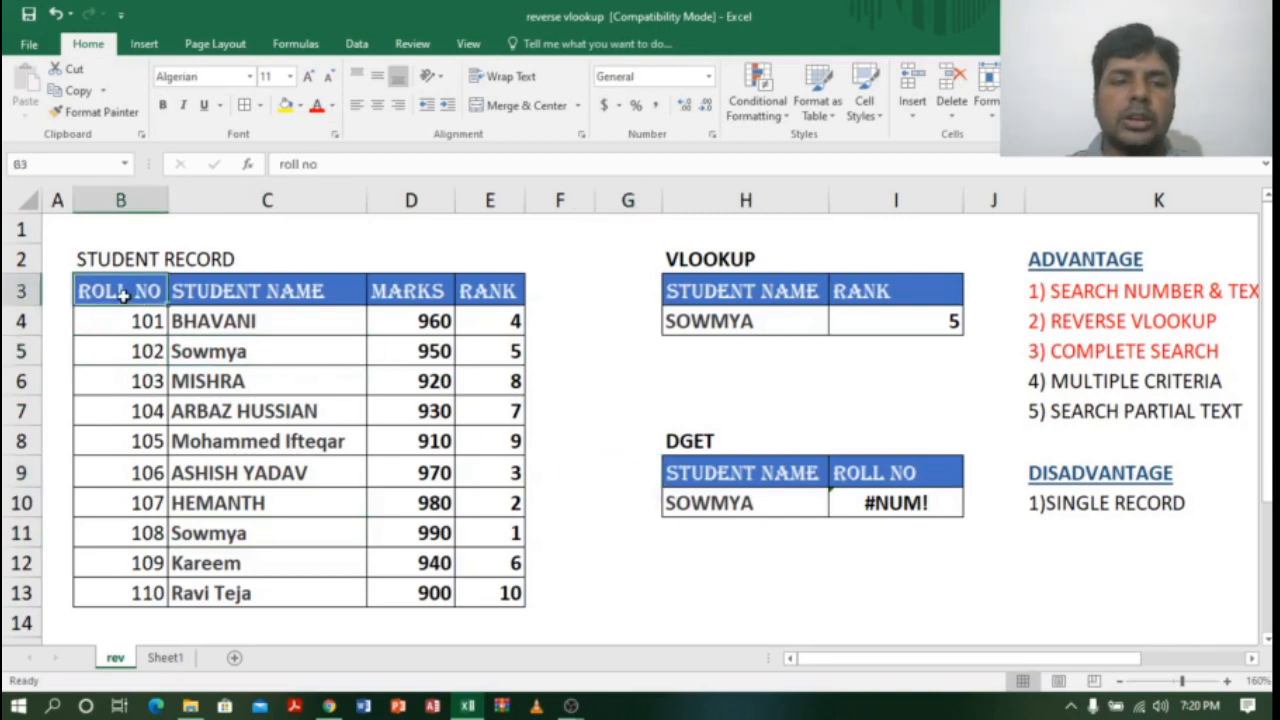
left_click_drag(124, 295, 133, 321)
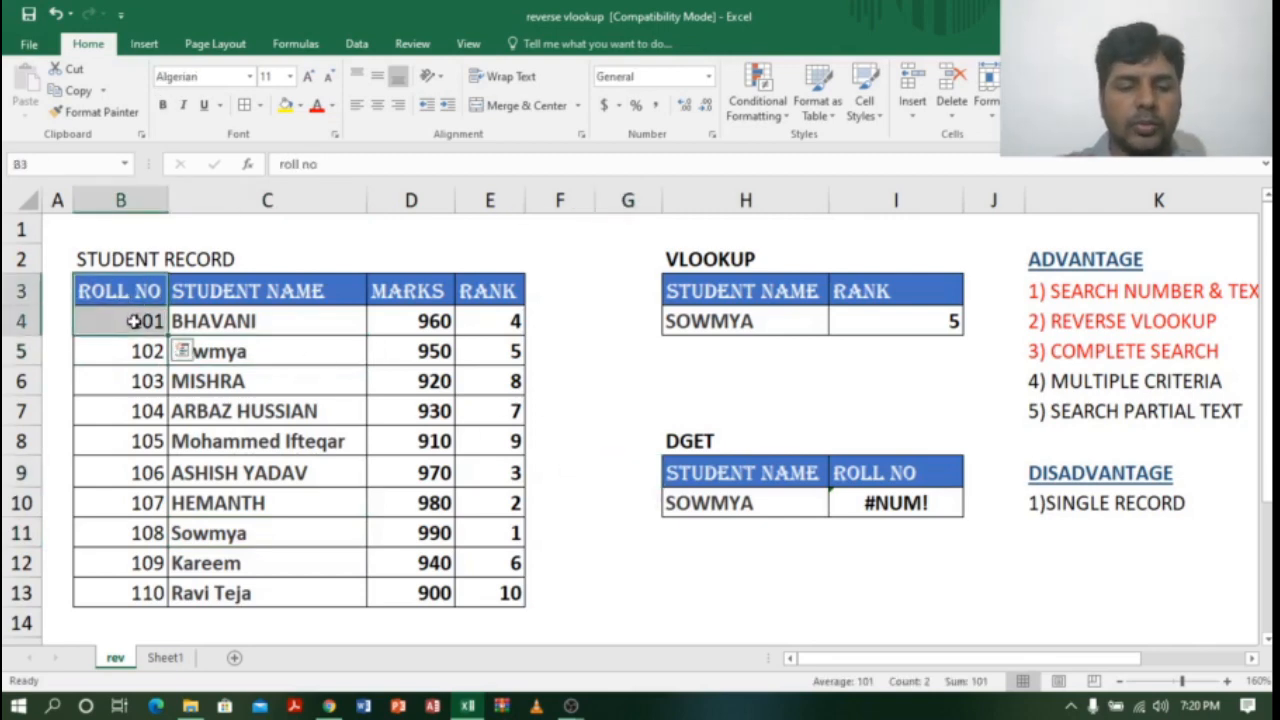
key("ctrl+c")
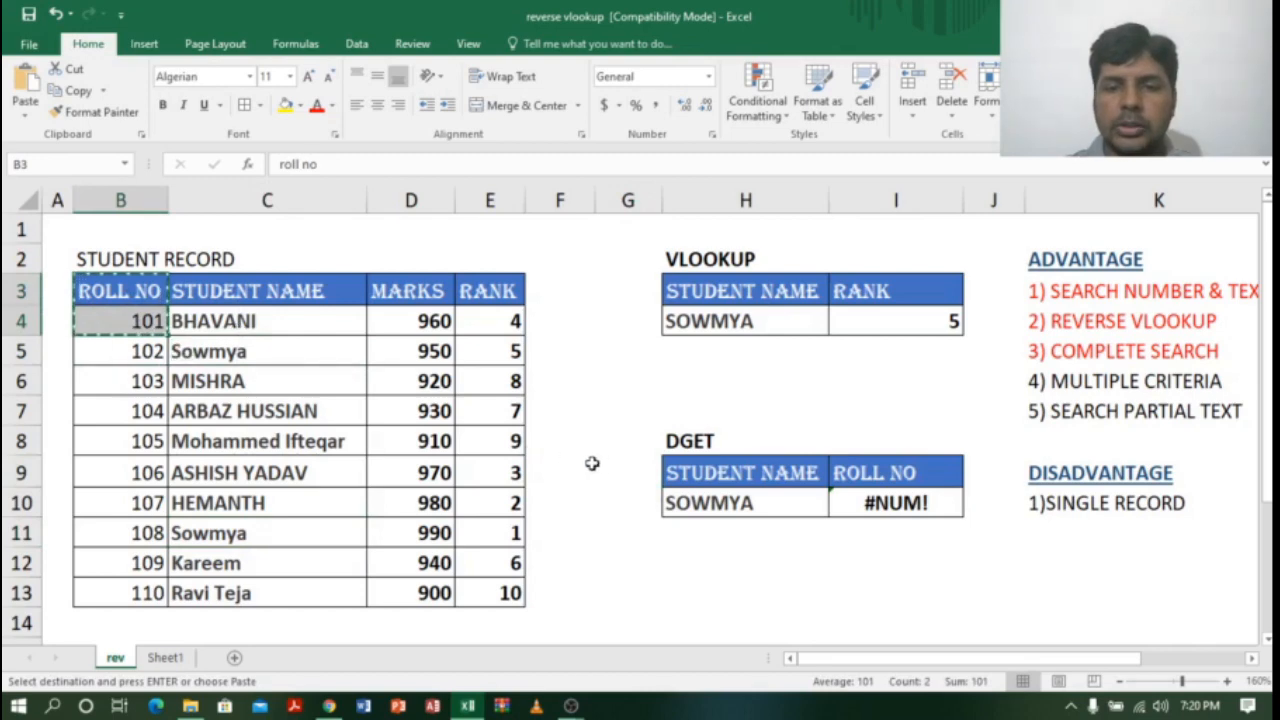
left_click(610, 465)
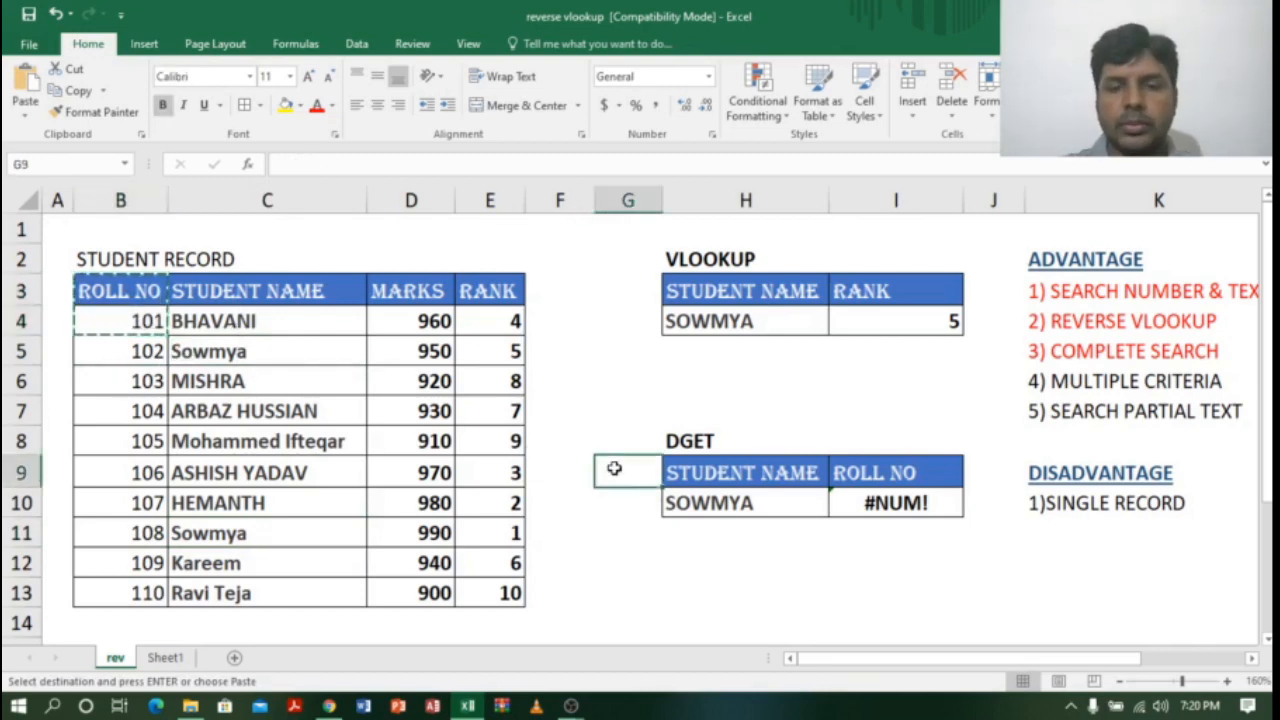
key("ctrl+v")
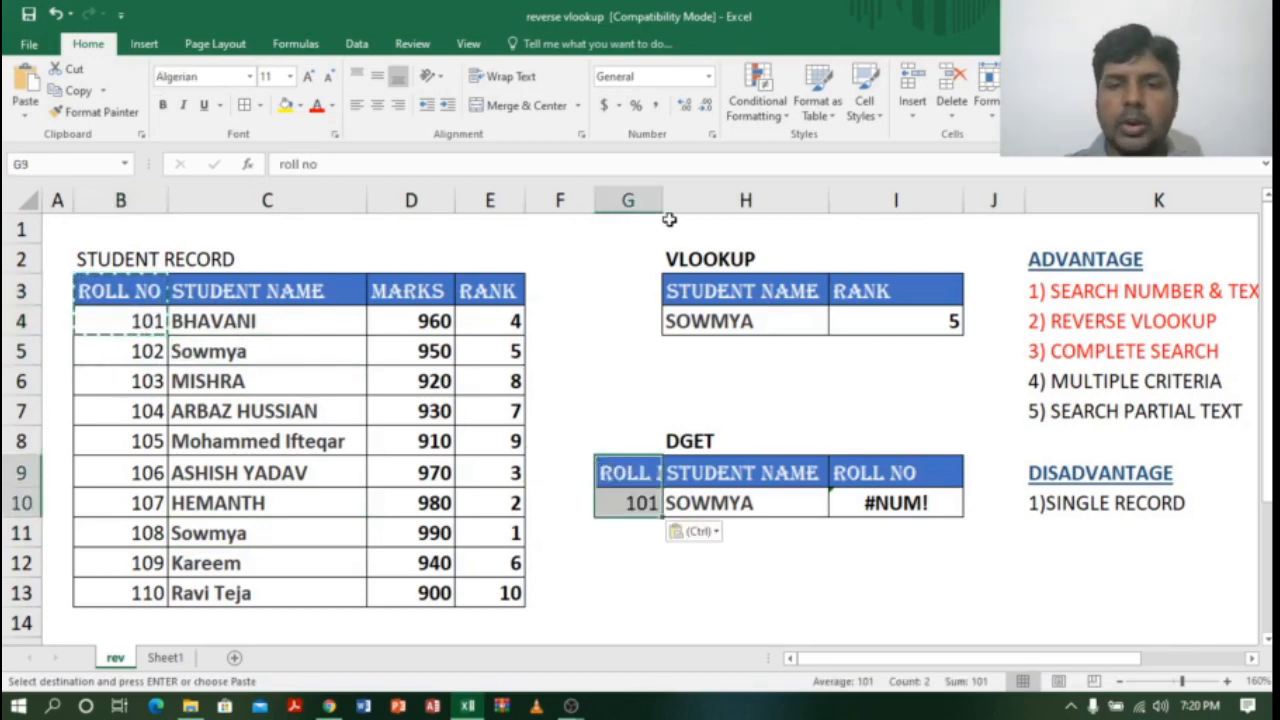
left_click_drag(663, 200, 694, 200)
Set the roll number criterion in G10 to 108 and compare it with the matching record in B11:C11.
left_click(678, 503)
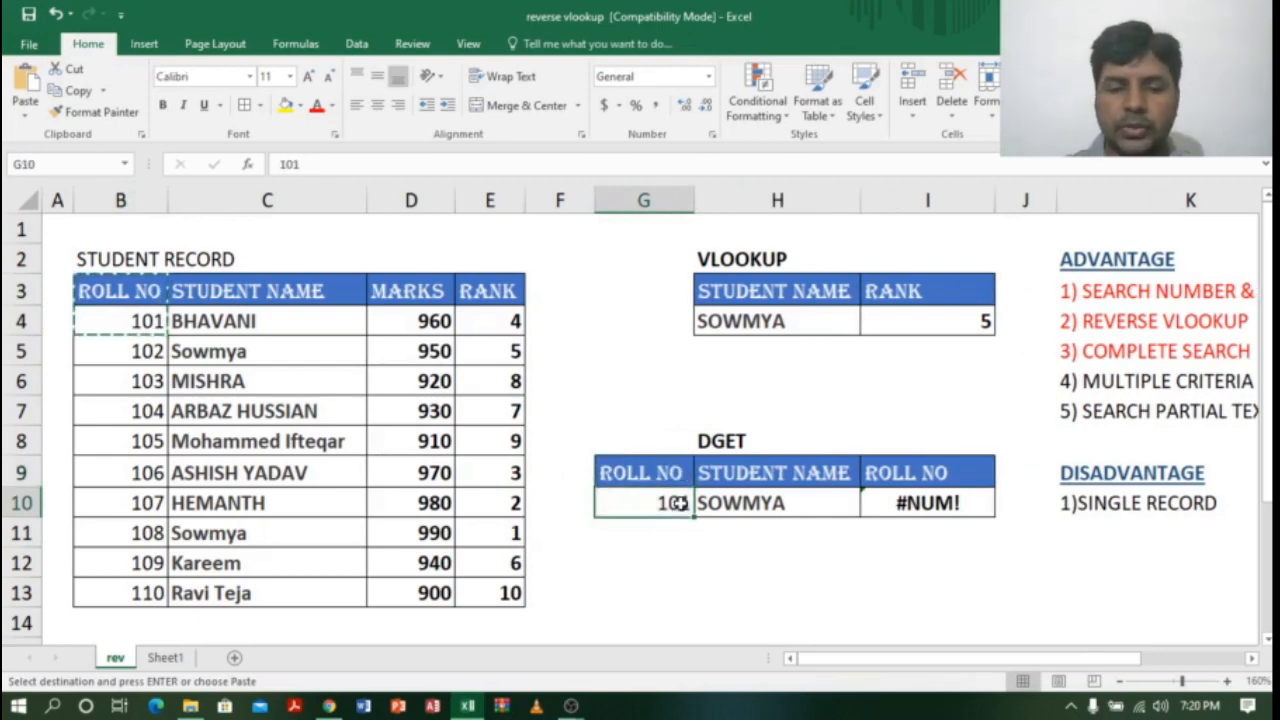
key("Escape")
type("108")
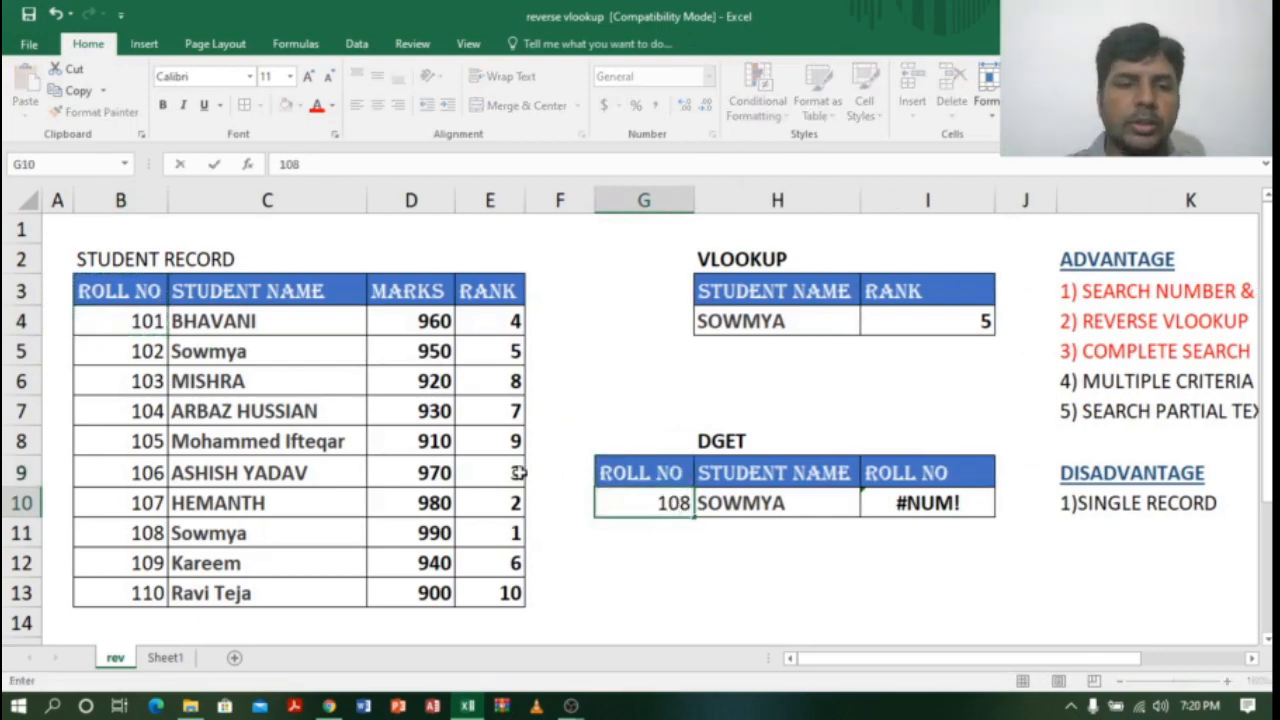
left_click(430, 533)
left_click_drag(146, 533, 240, 534)
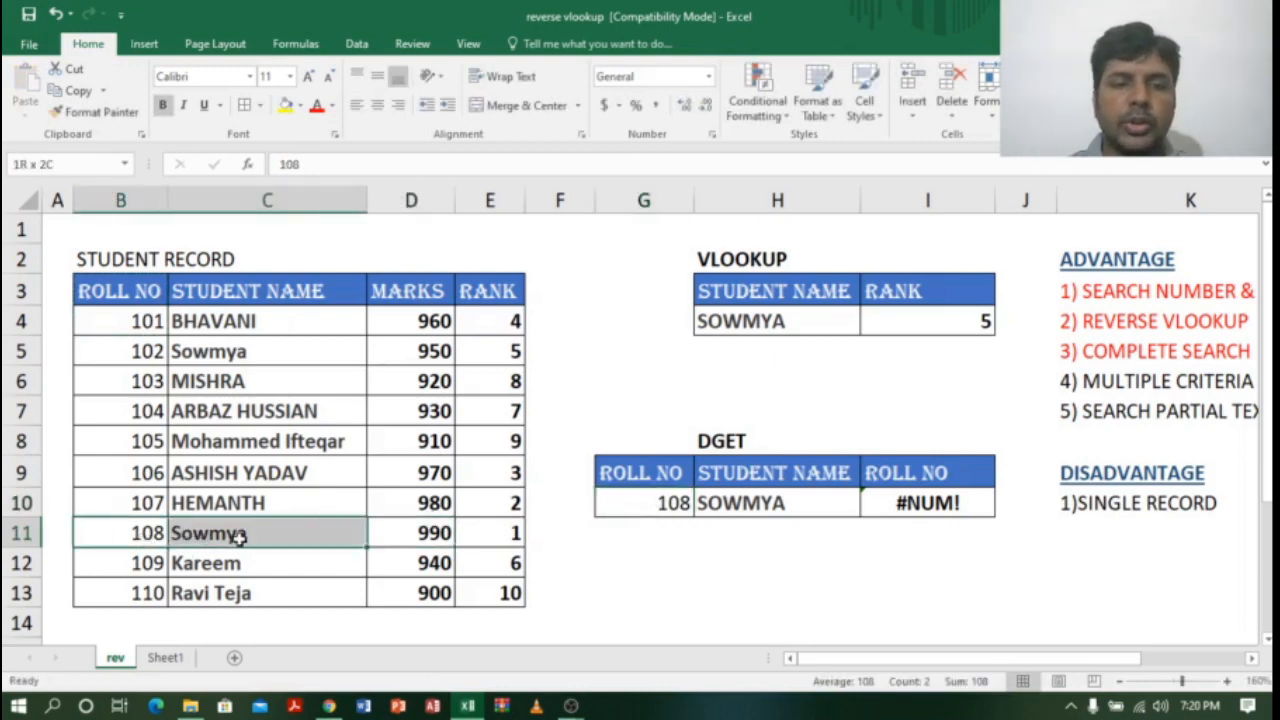
Change the criteria range of the DGET formula in I10 to G9:H10 so it covers both roll number and student name.
double_click(903, 508)
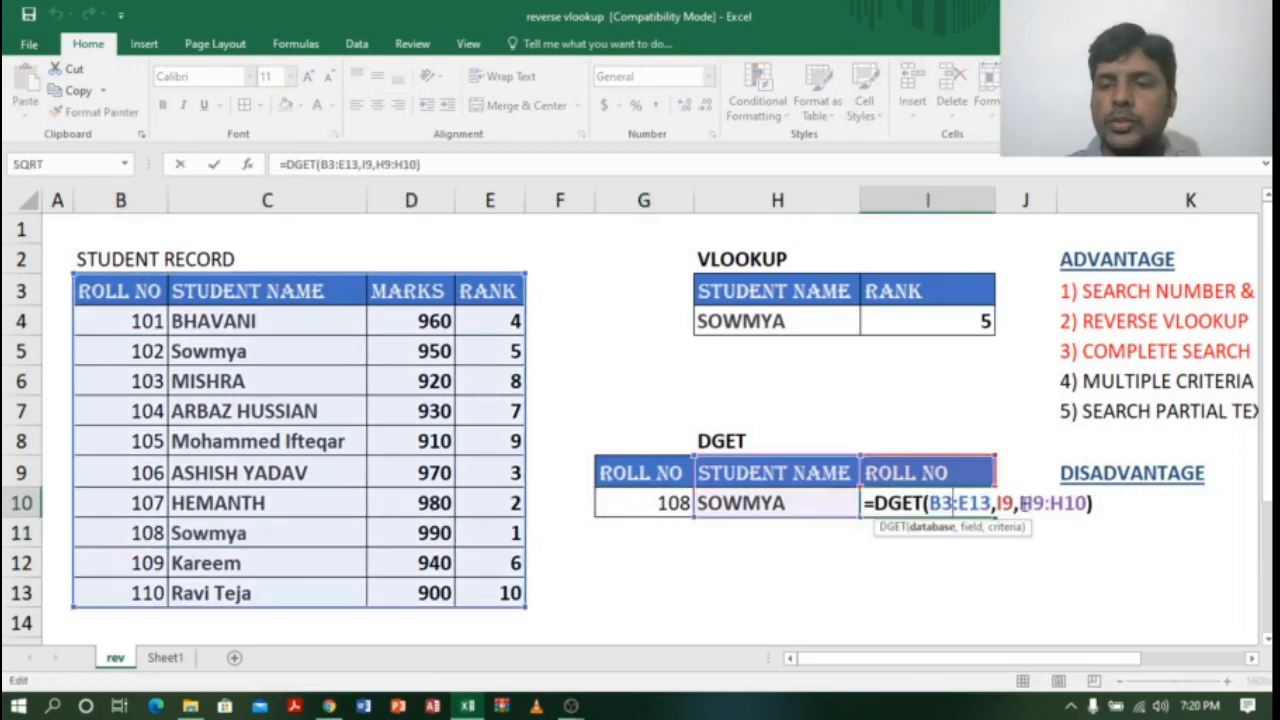
left_click(1022, 503)
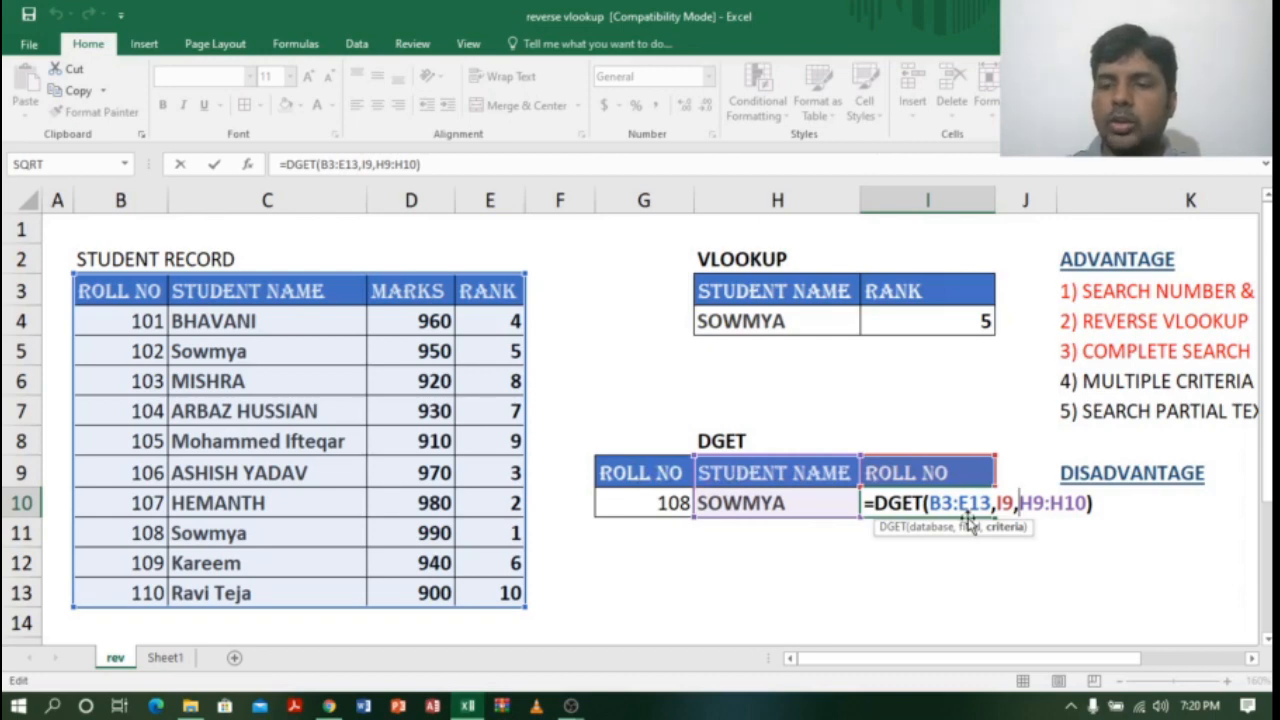
key("Delete")
key("Delete")
key("Delete")
key("Delete")
key("Delete")
key("Delete")
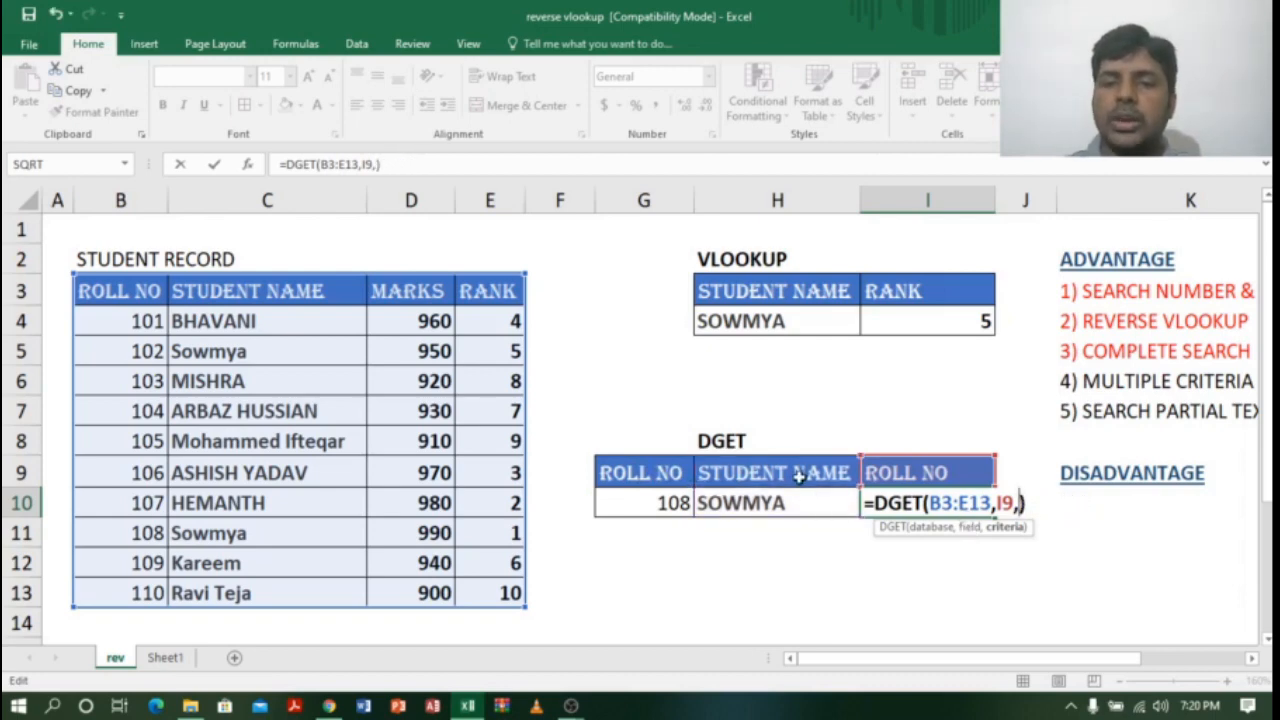
left_click(638, 477)
left_click_drag(720, 477, 776, 505)
key("Return")
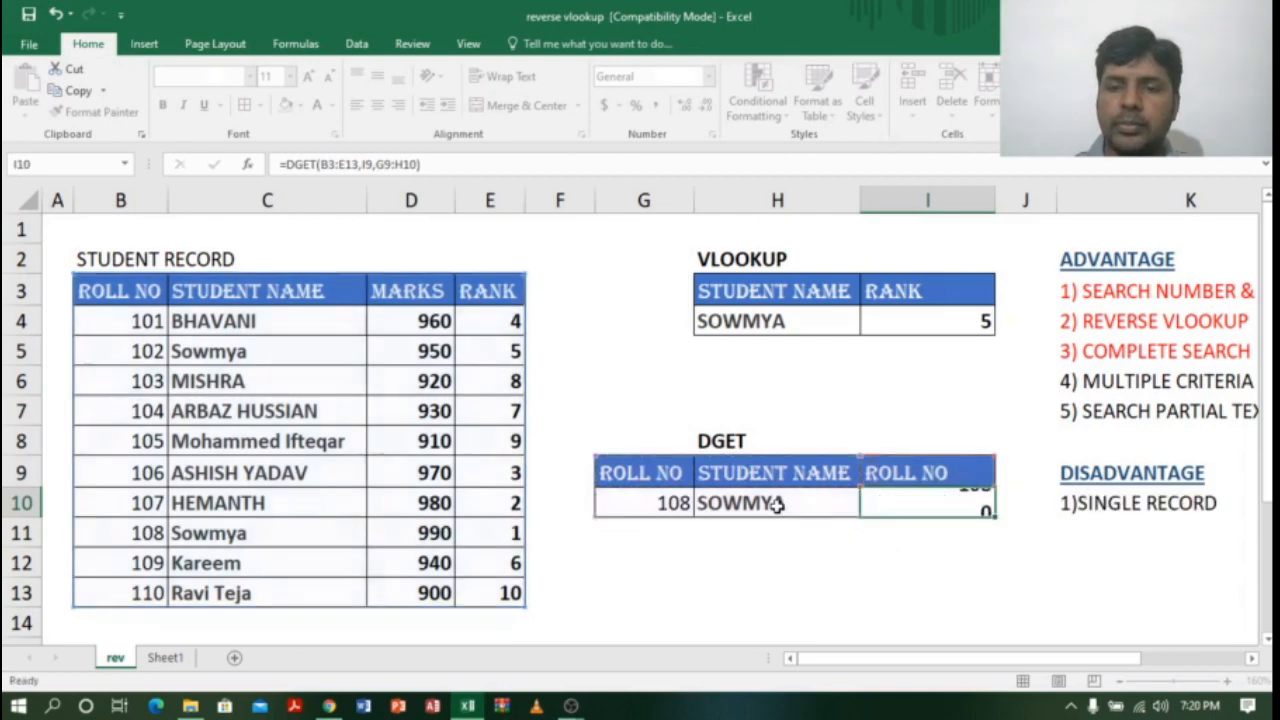
left_click(962, 505)
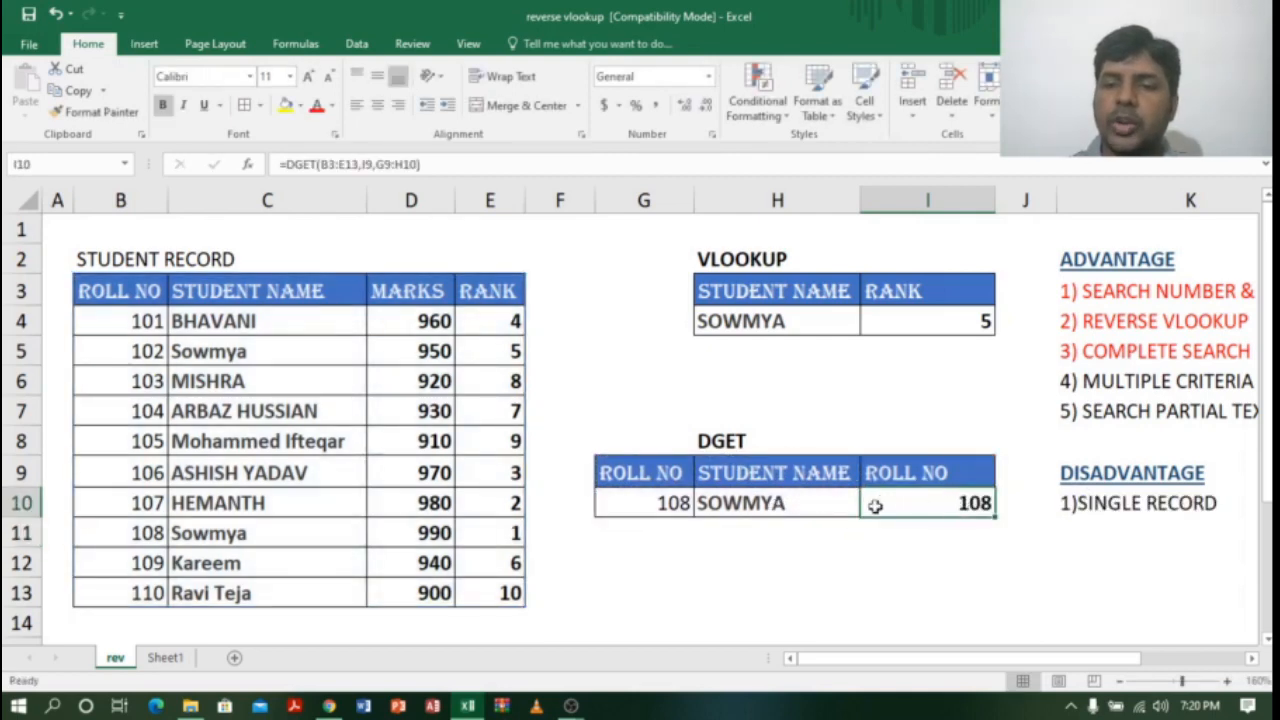
Change the DGET field header in I9 to RANK and check the result against the record in row 11.
left_click(955, 478)
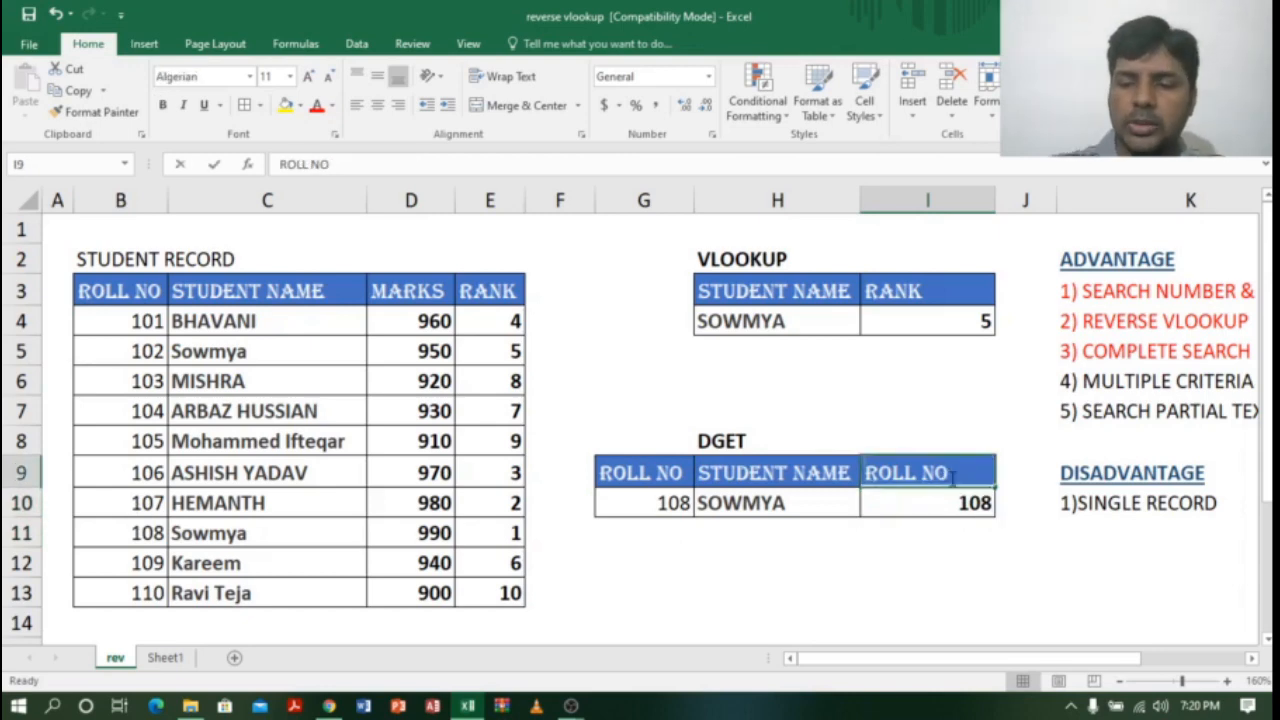
key("BackSpace")
type("RANK")
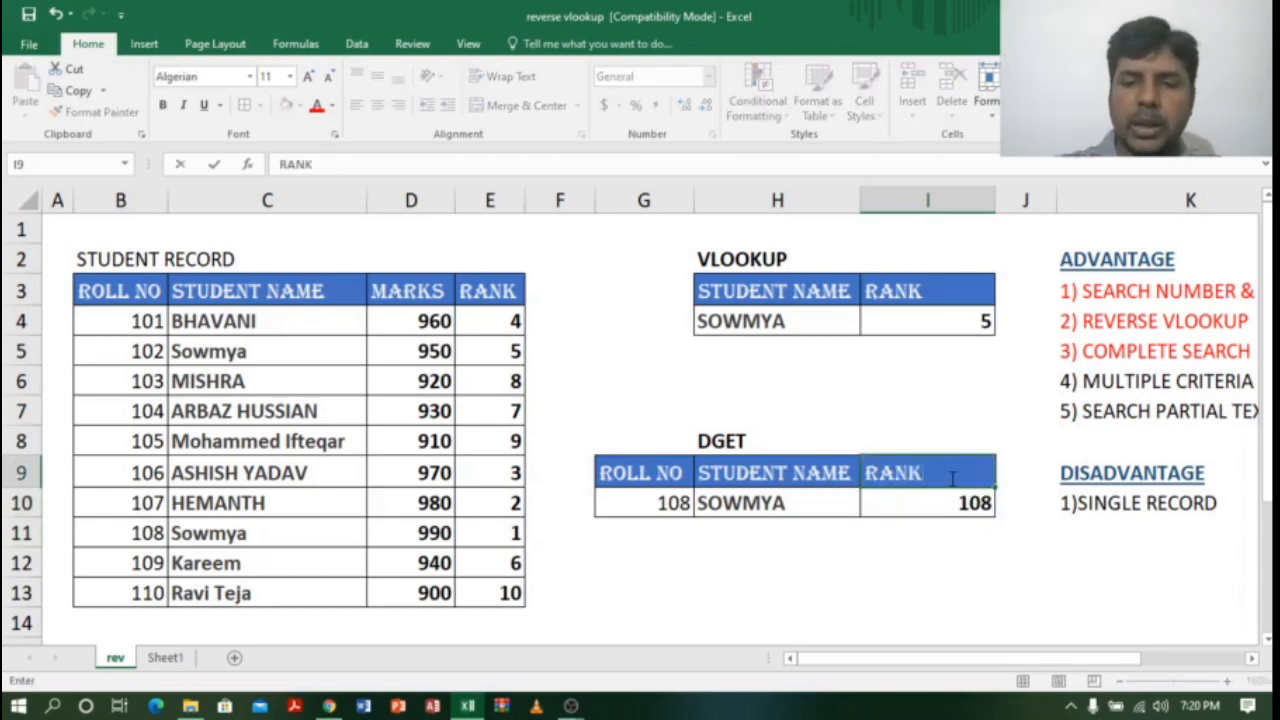
key("Return")
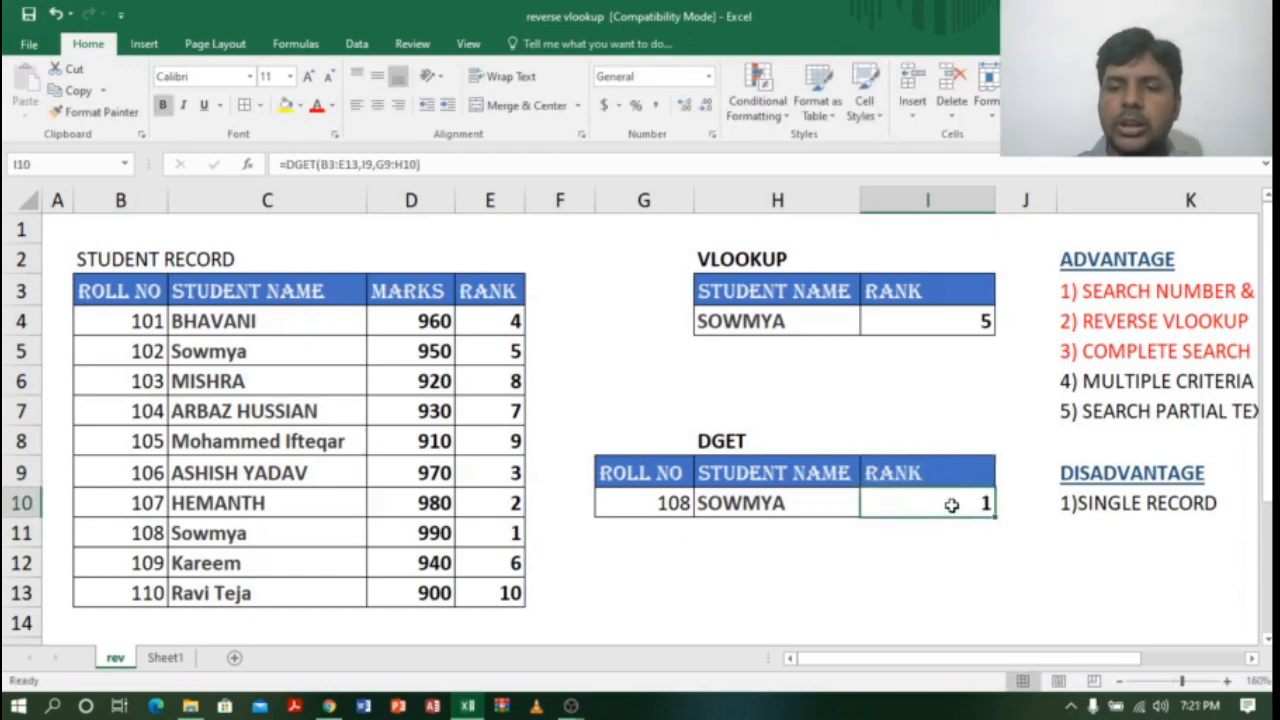
left_click(493, 535)
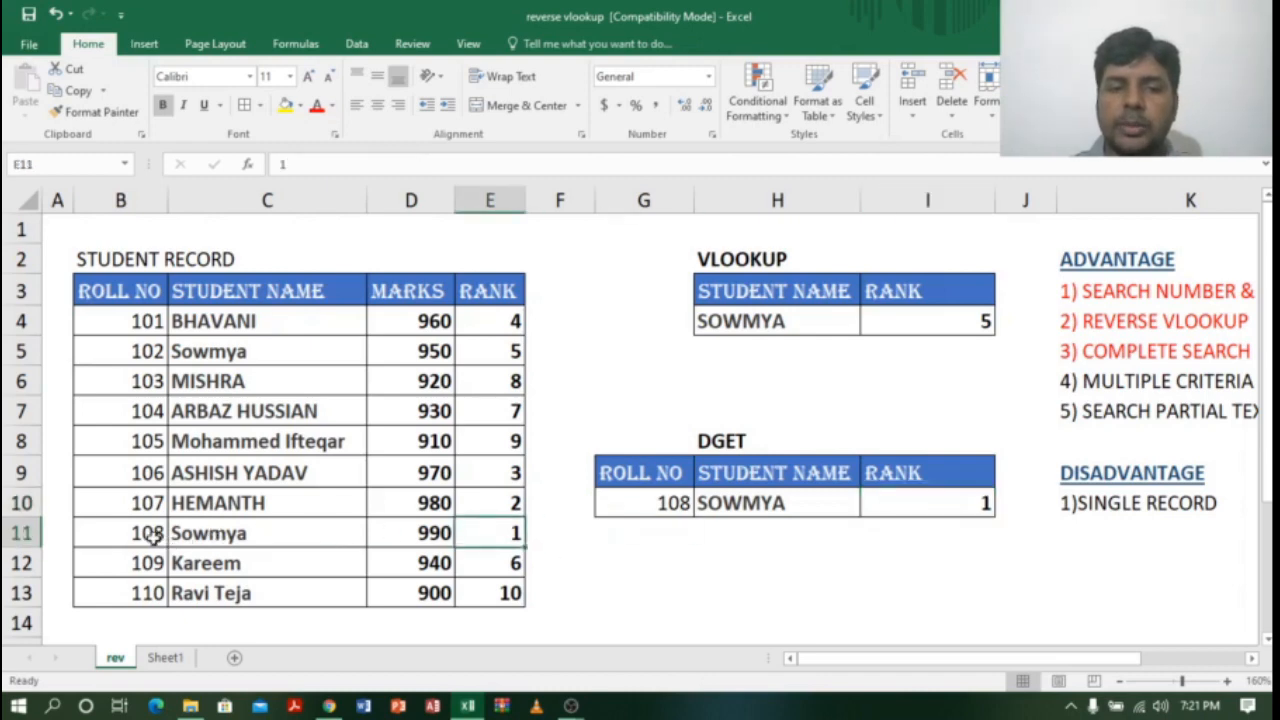
left_click_drag(152, 537, 490, 536)
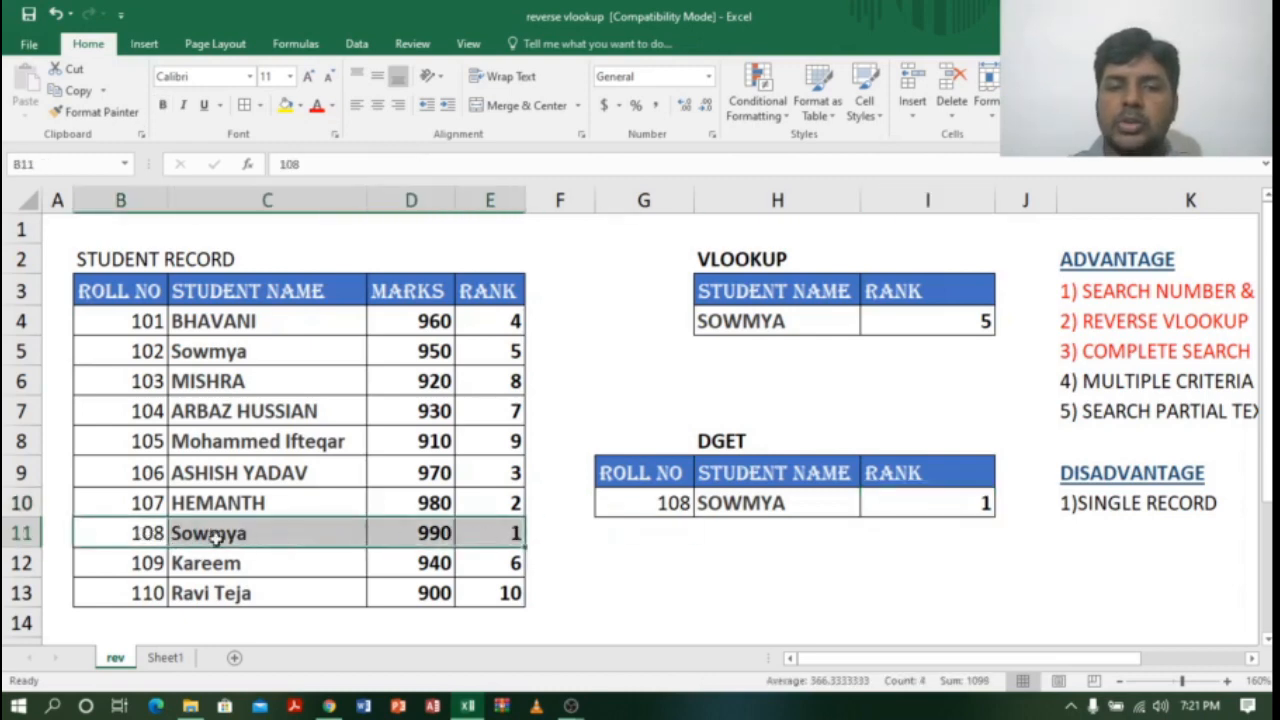
left_click(518, 536)
Set the roll number criterion in G10 to 102 and check the DGET rank in I10.
left_click(680, 507)
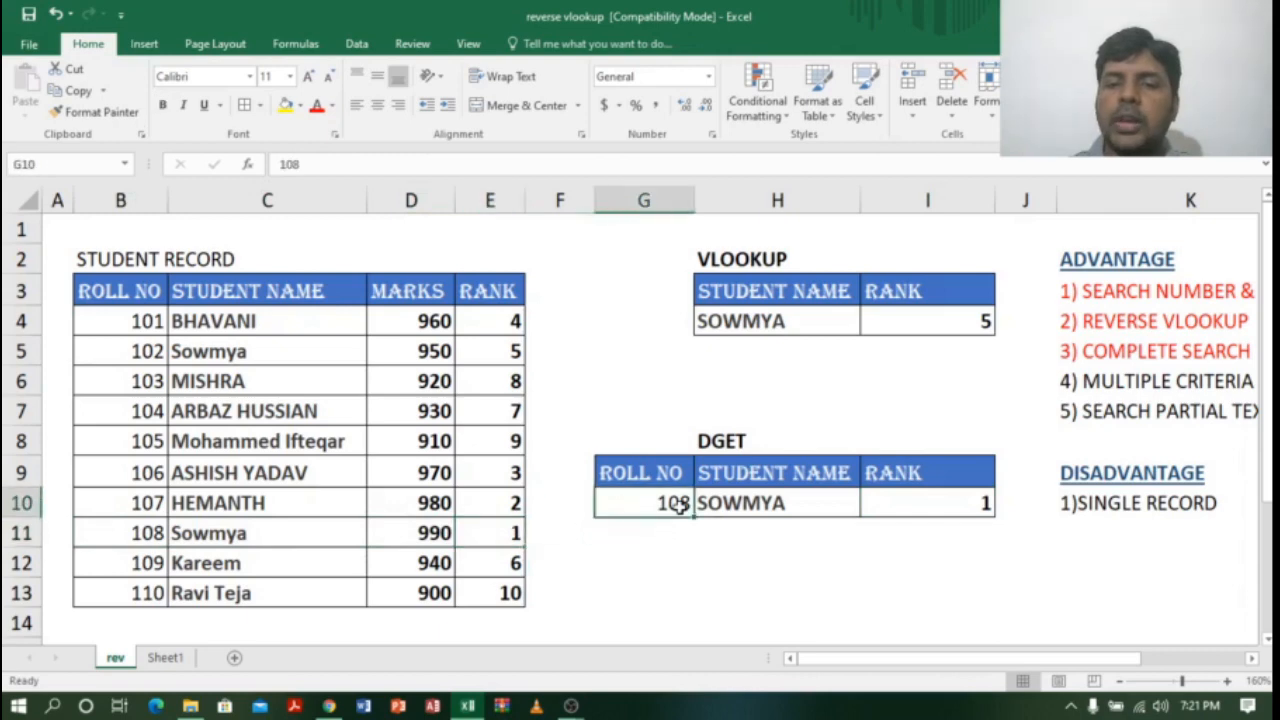
type("1")
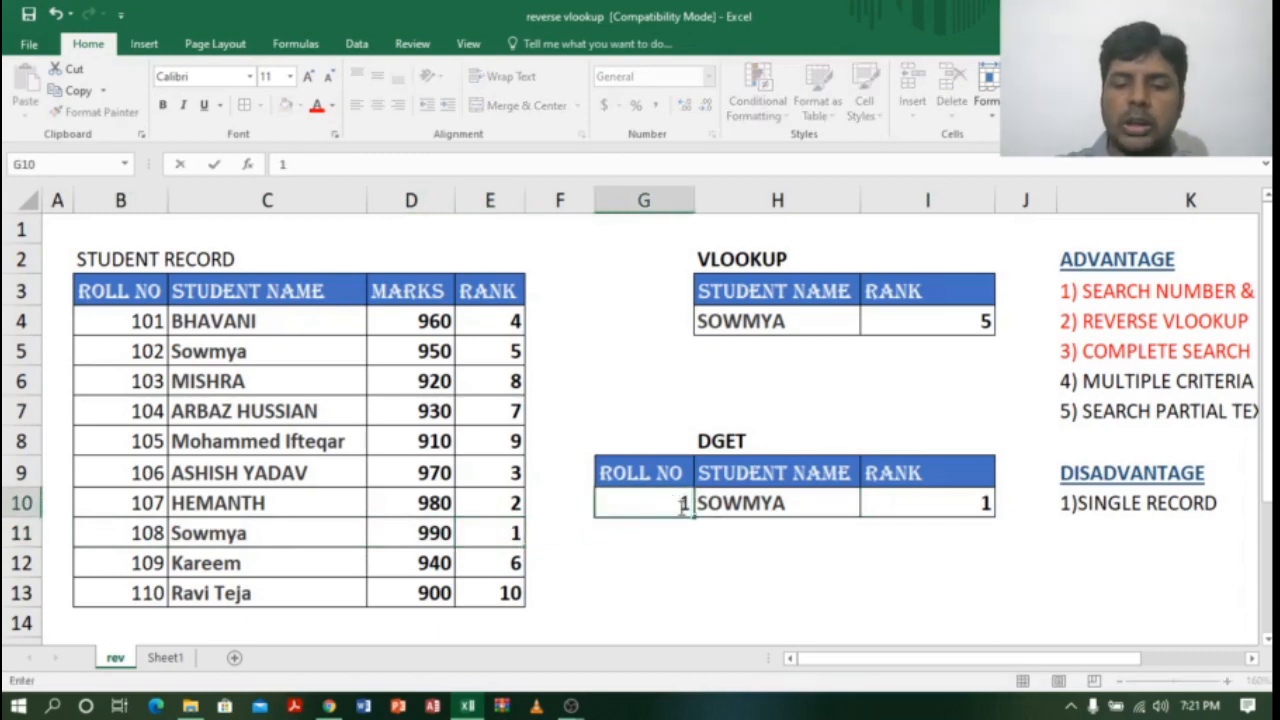
type("02")
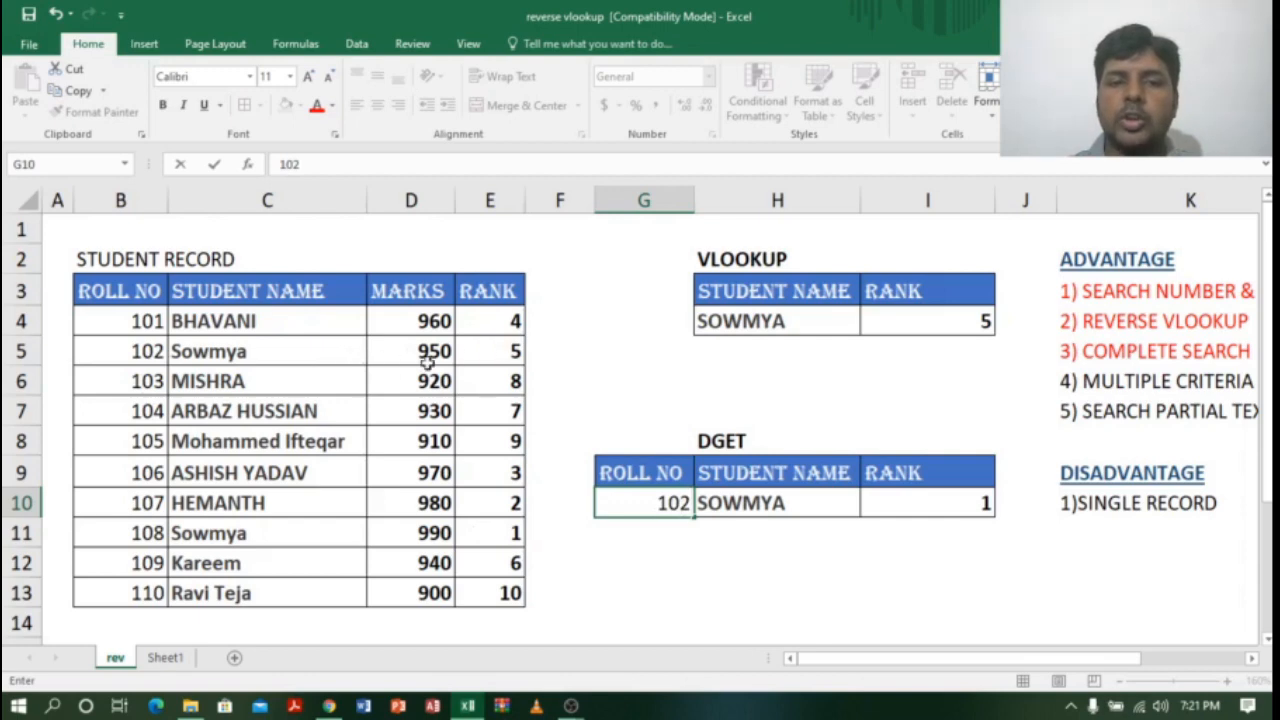
key("Return")
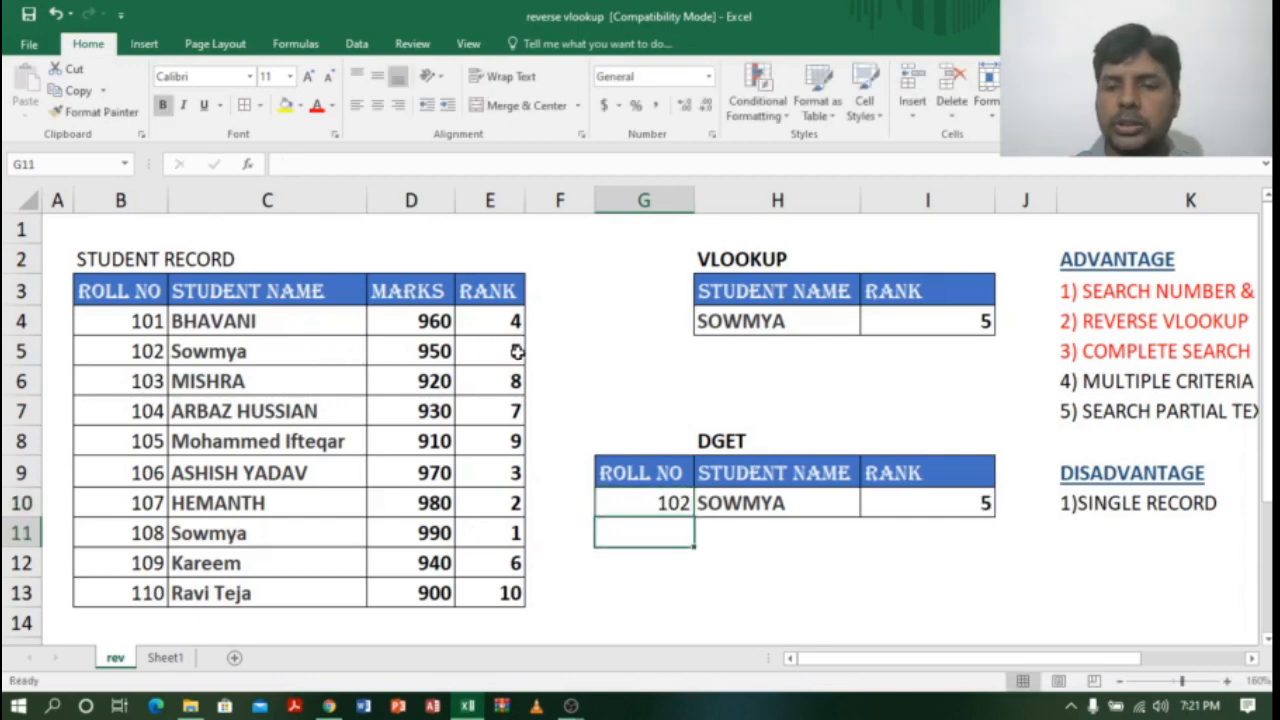
left_click(952, 507)
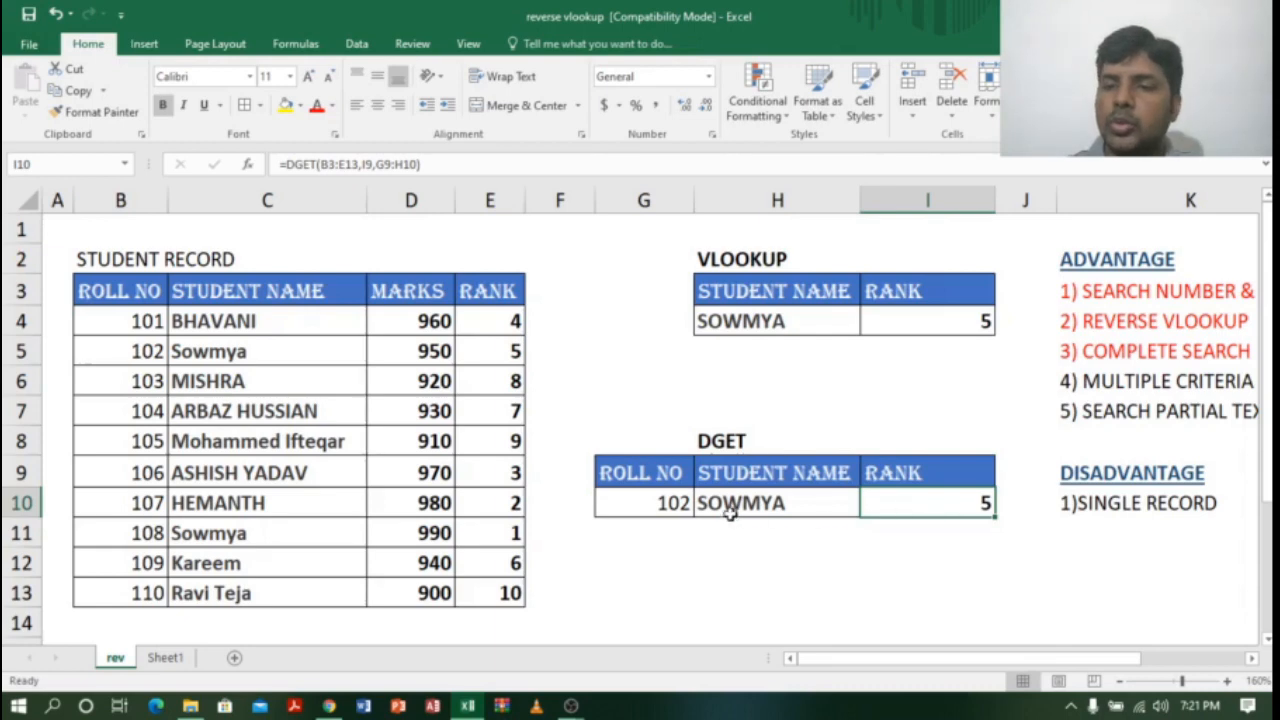
Colour the text of the fourth advantage, MULTIPLE CRITERIA, in cell K6 red.
left_click(1124, 384)
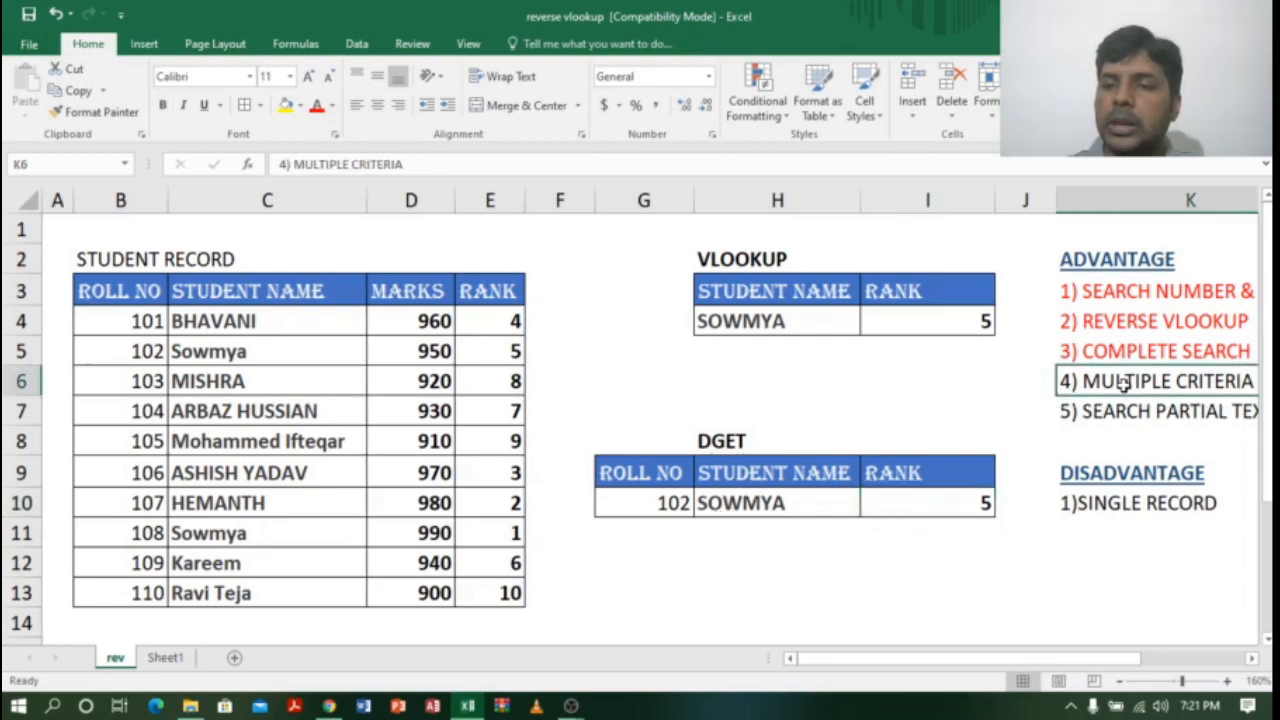
left_click(316, 107)
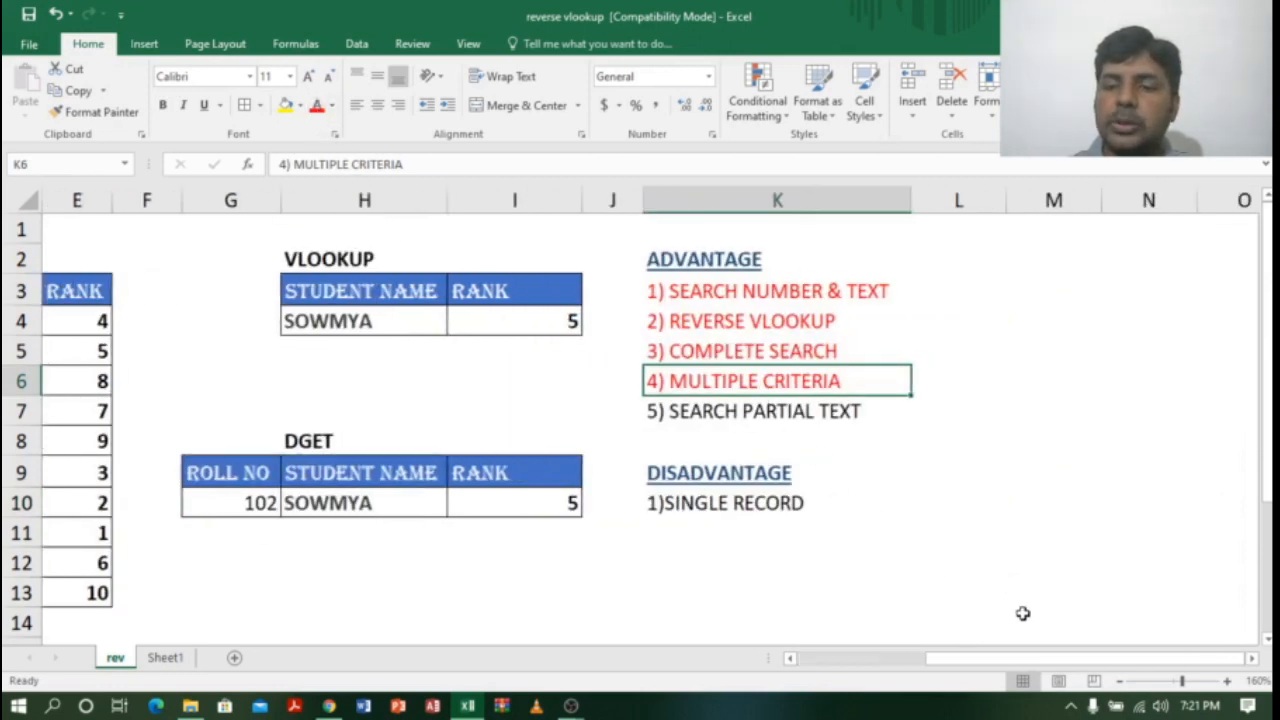
left_click_drag(1022, 660, 818, 665)
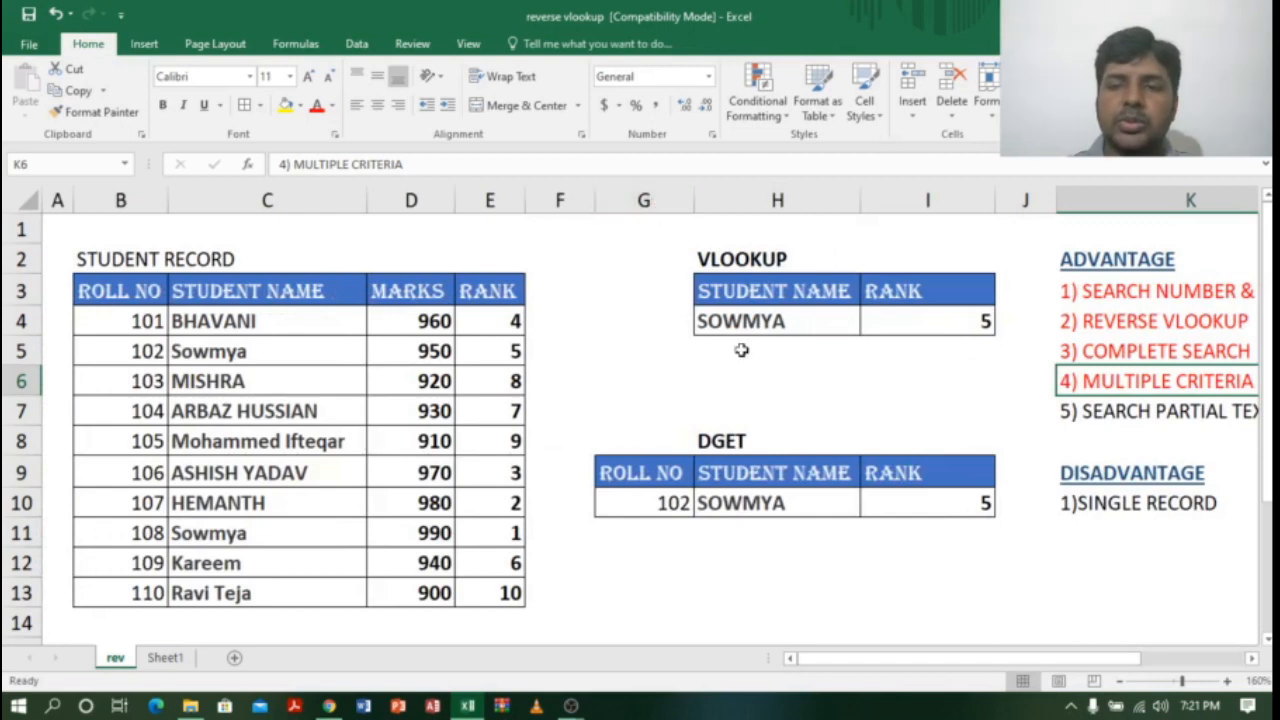
Change the criteria range of the DGET formula in I10 to H9:H10, using only the student name.
double_click(982, 503)
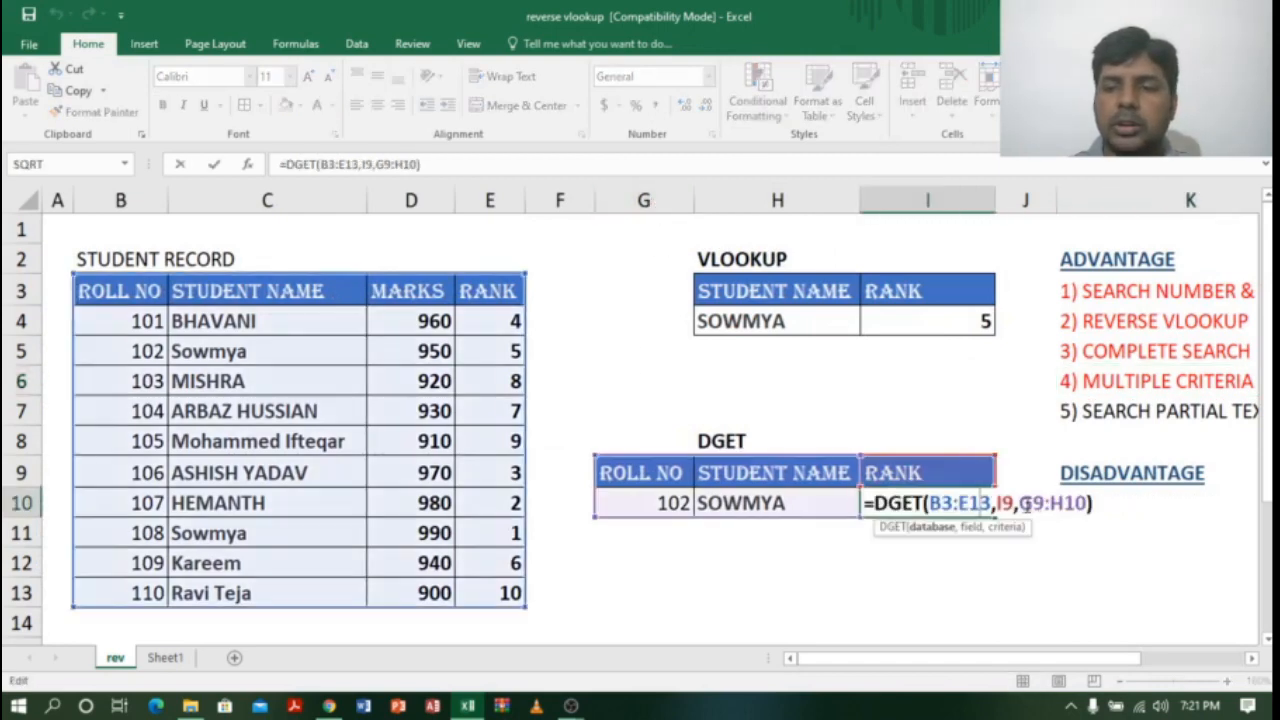
left_click(1019, 503)
key("Delete")
key("Delete")
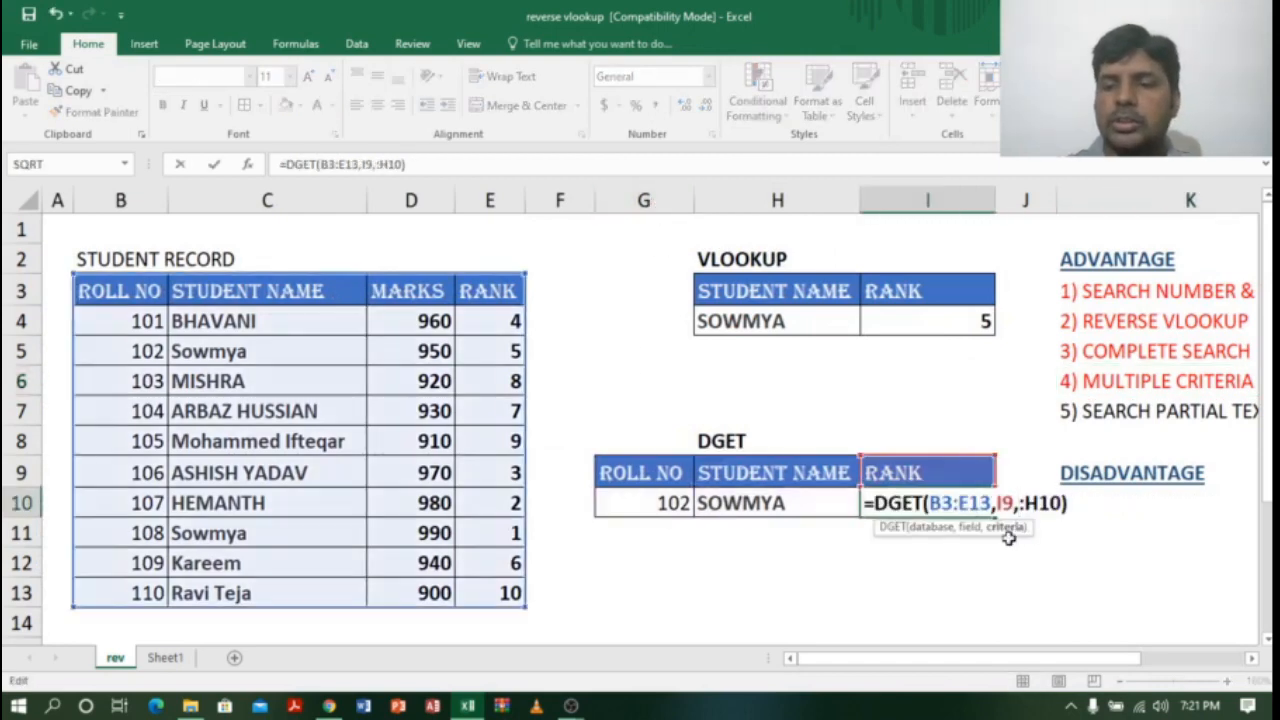
left_click_drag(777, 468, 785, 505)
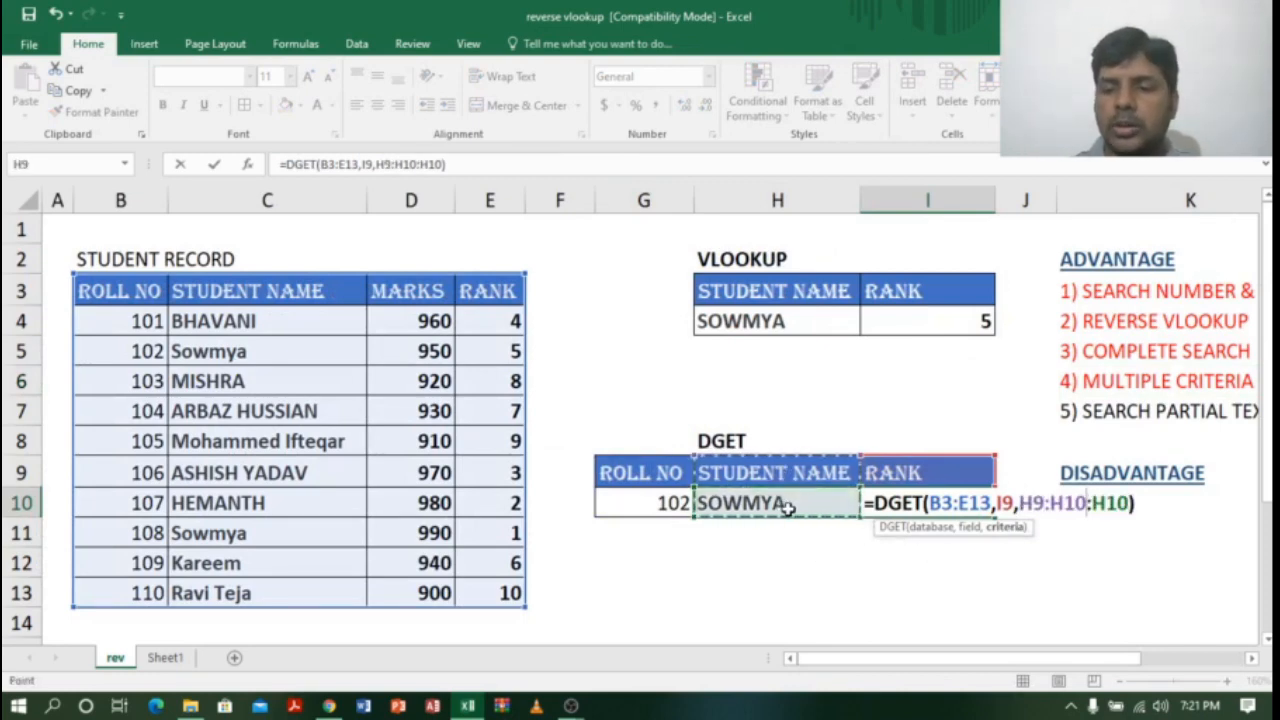
key("Delete")
key("Delete")
key("Delete")
key("Delete")
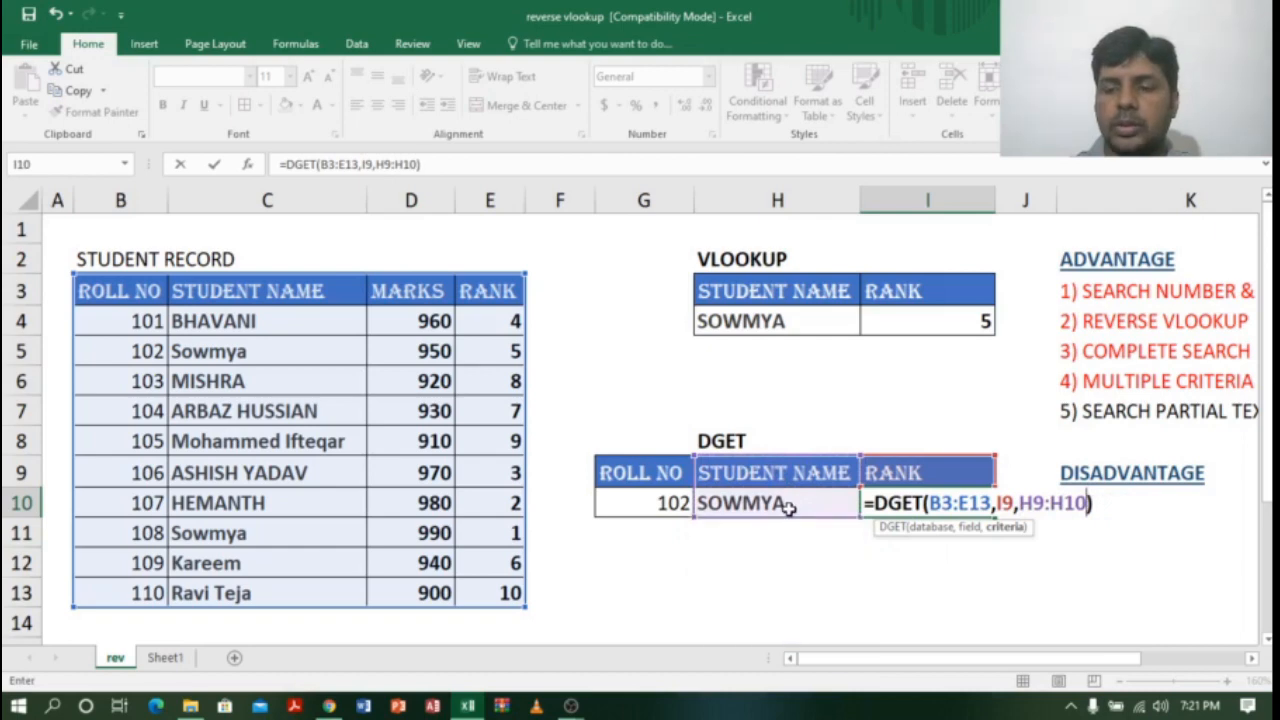
key("Return")
left_click(950, 503)
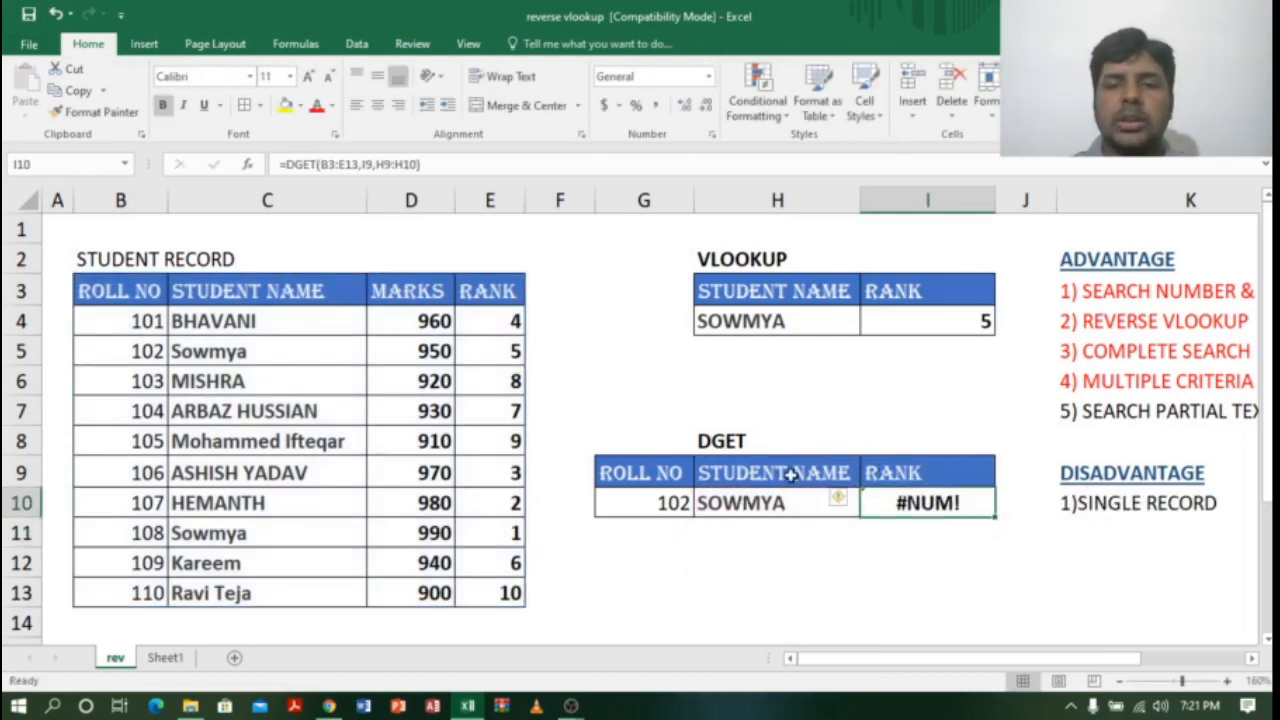
Delete column G, which holds the extra roll number criterion.
left_click(776, 503)
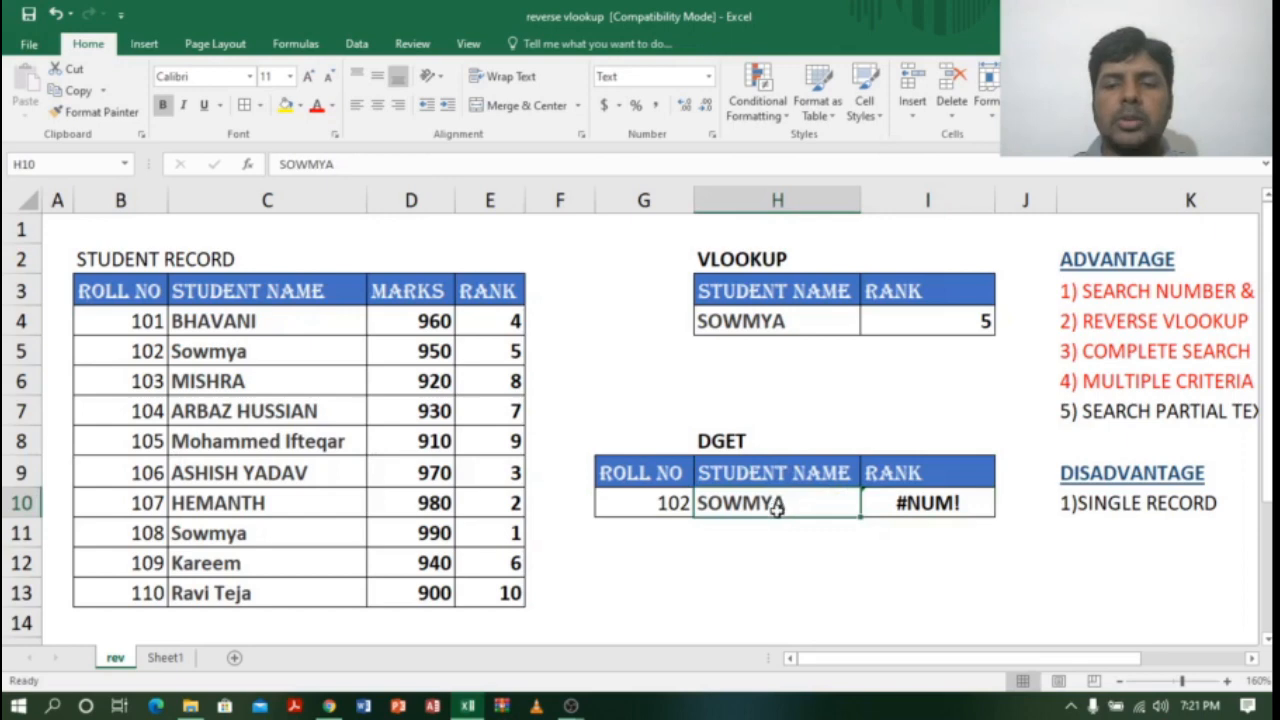
right_click(657, 193)
left_click(719, 350)
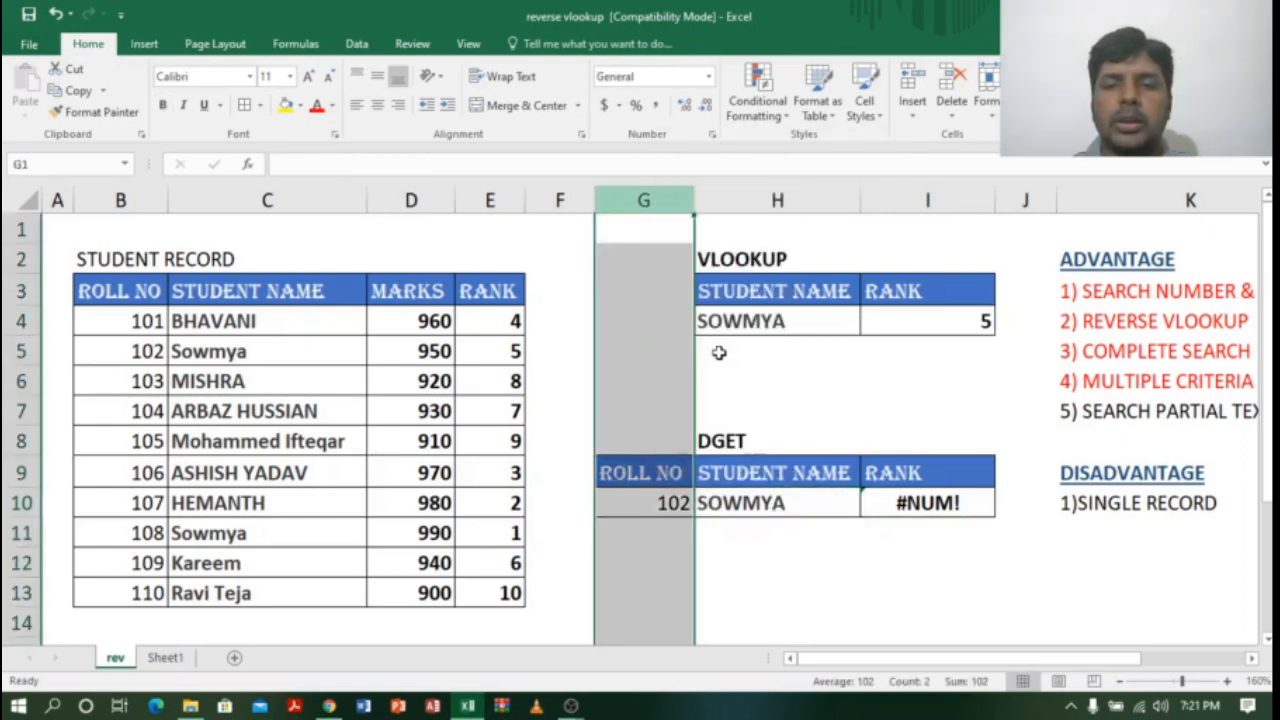
Set the DGET student name criterion in G10 to only the first name of roll number 106 and check the rank in H10.
left_click(1064, 413)
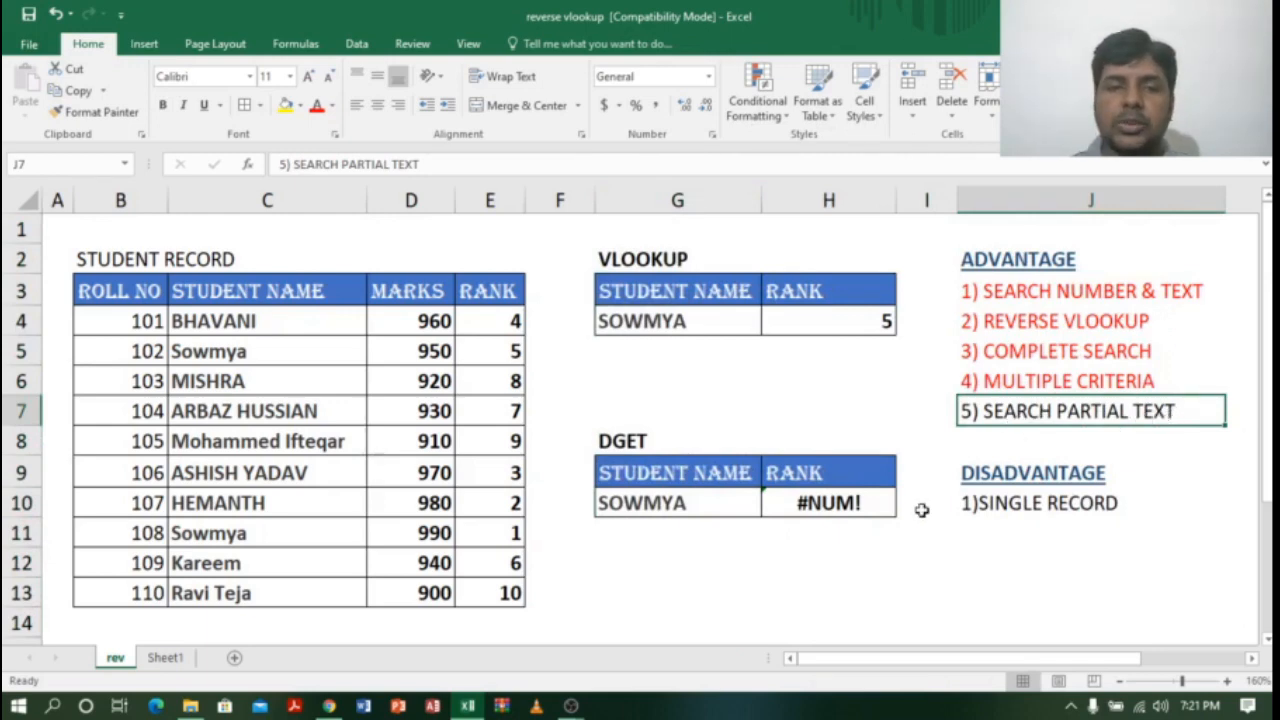
left_click(213, 474)
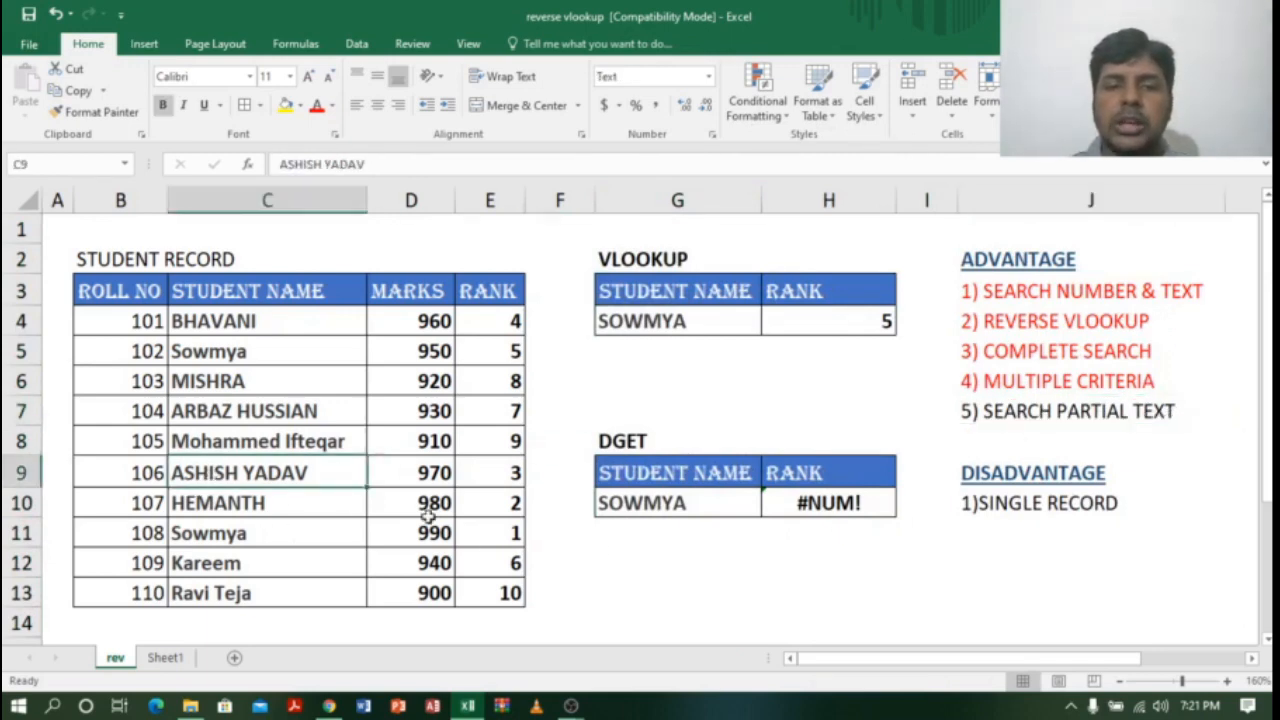
left_click(655, 505)
type("ASHI")
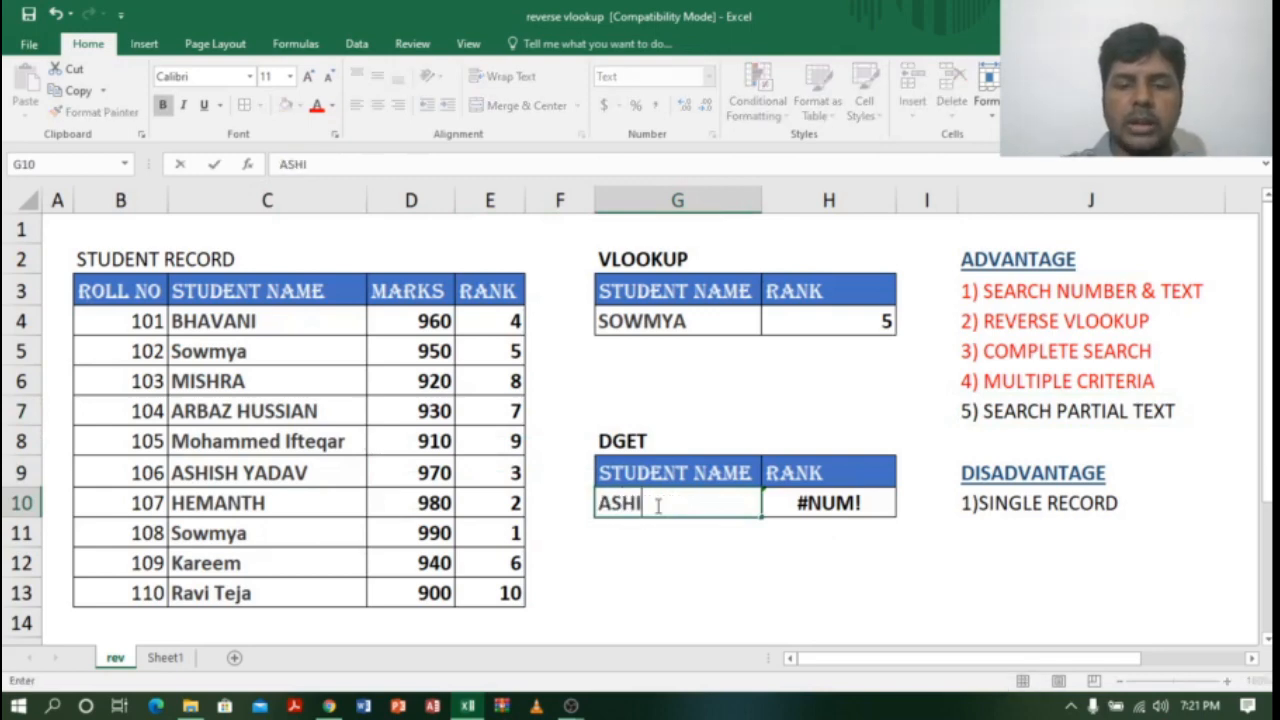
type("SH")
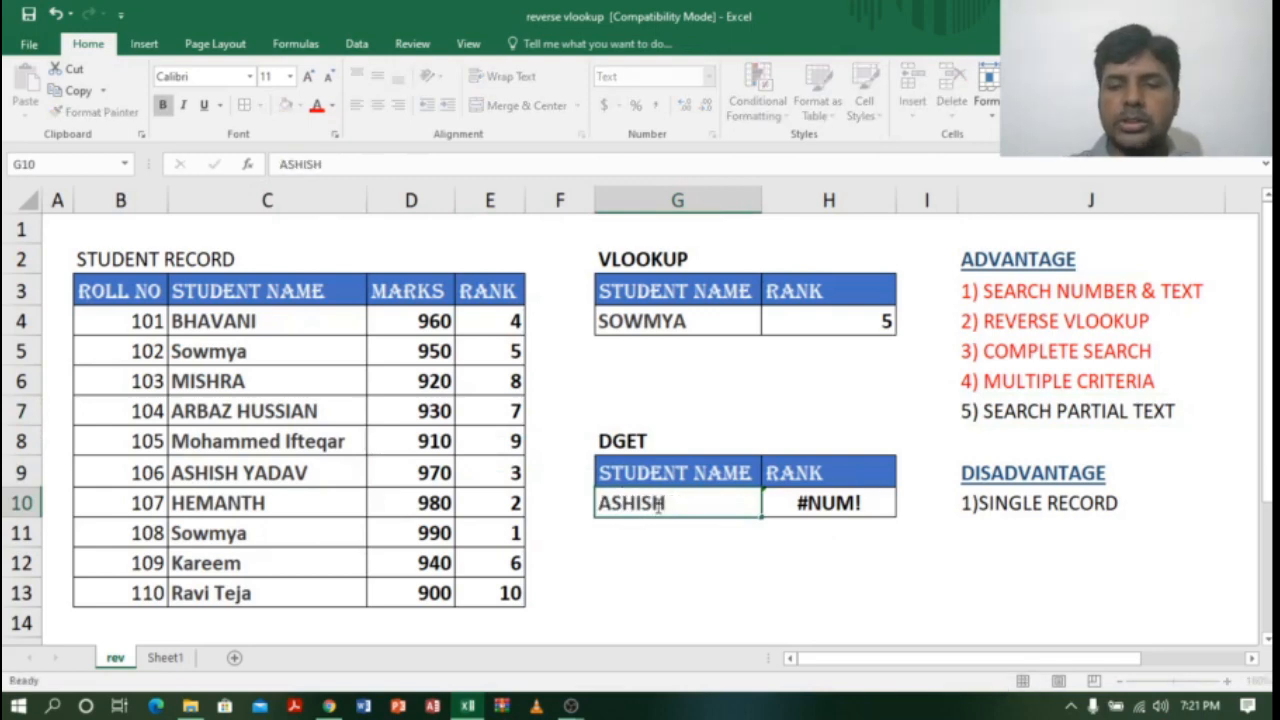
key("Return")
left_click(873, 503)
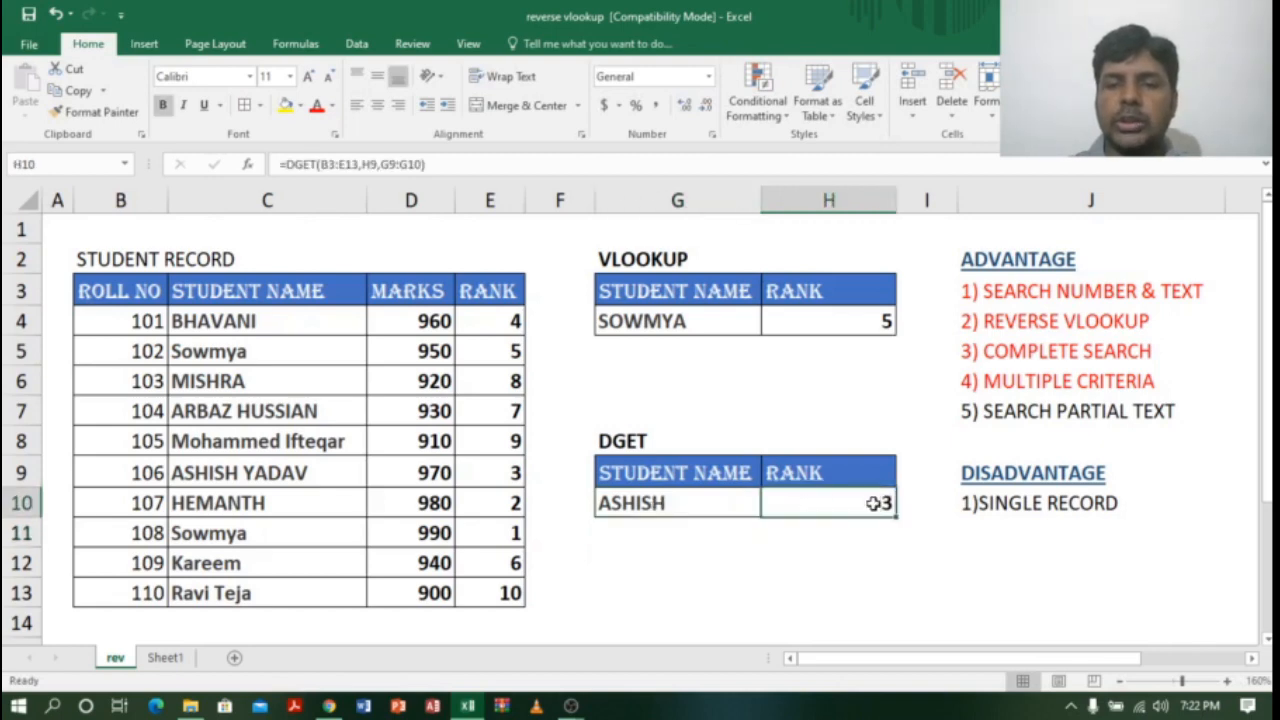
Compare the DGET rank in H10 with the rank of roll number 106 in the student record.
left_click(500, 480)
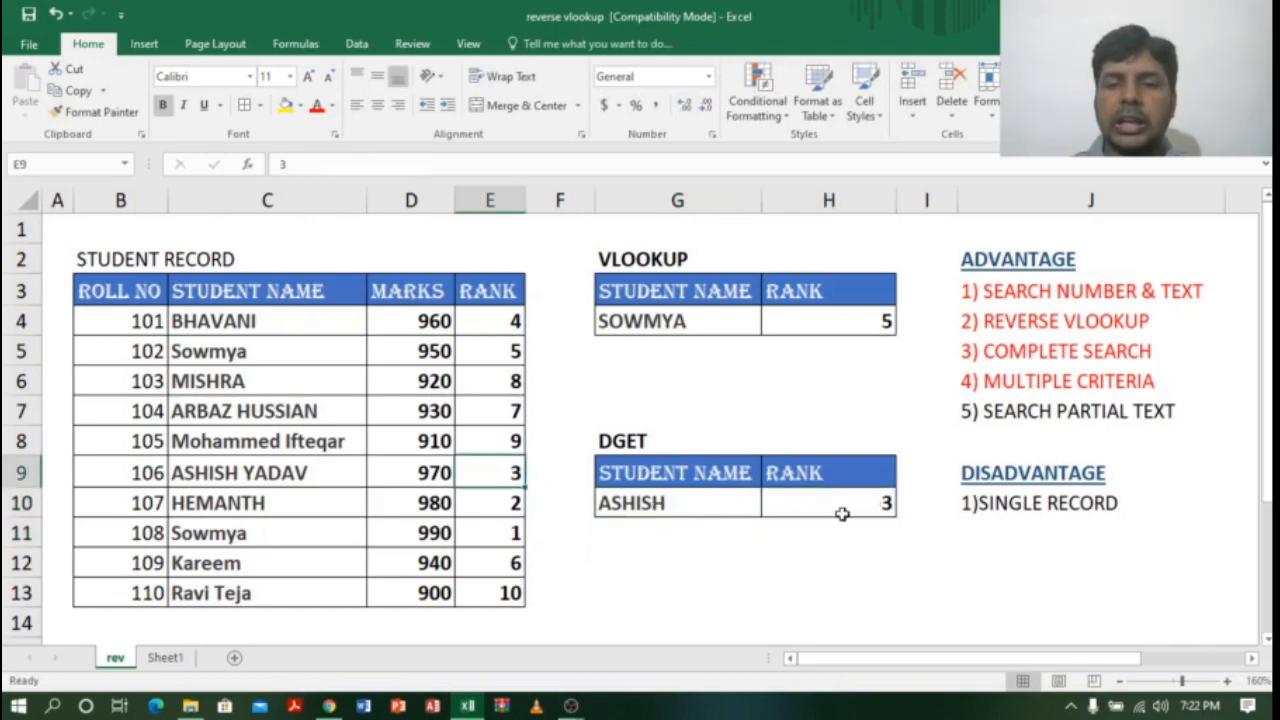
left_click(678, 509)
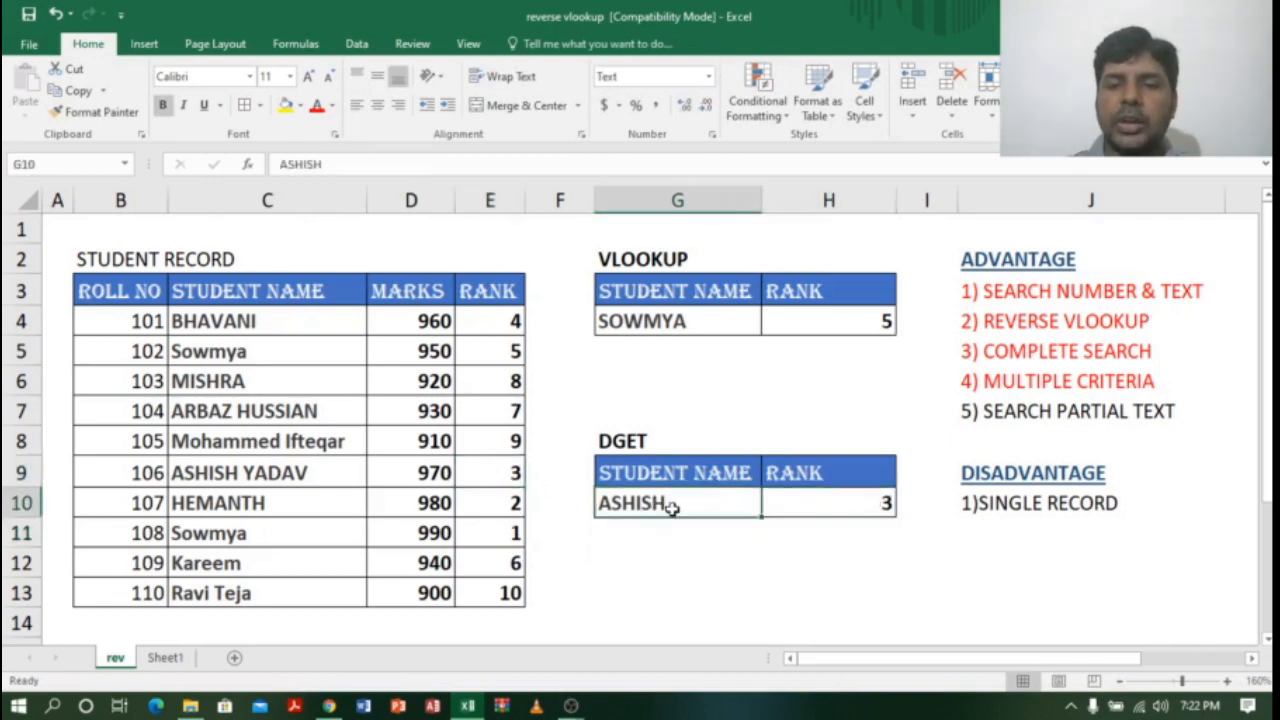
left_click(243, 477)
left_click(836, 505)
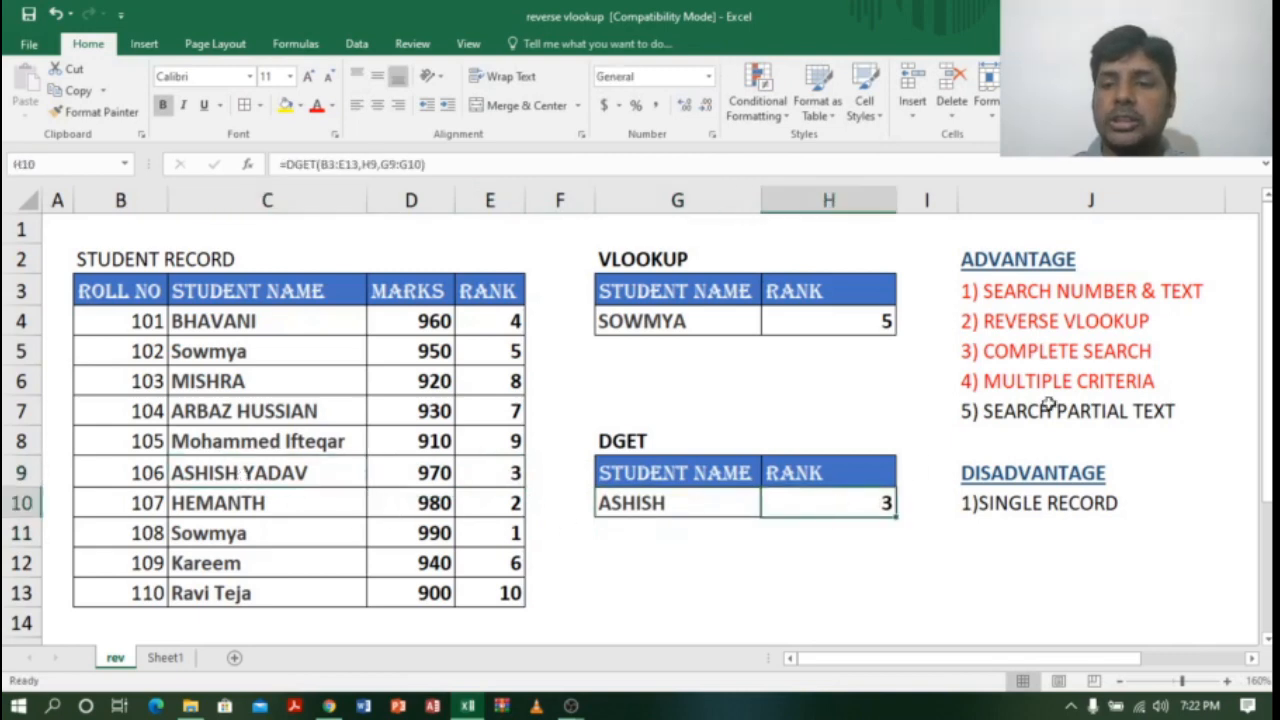
left_click(1035, 411)
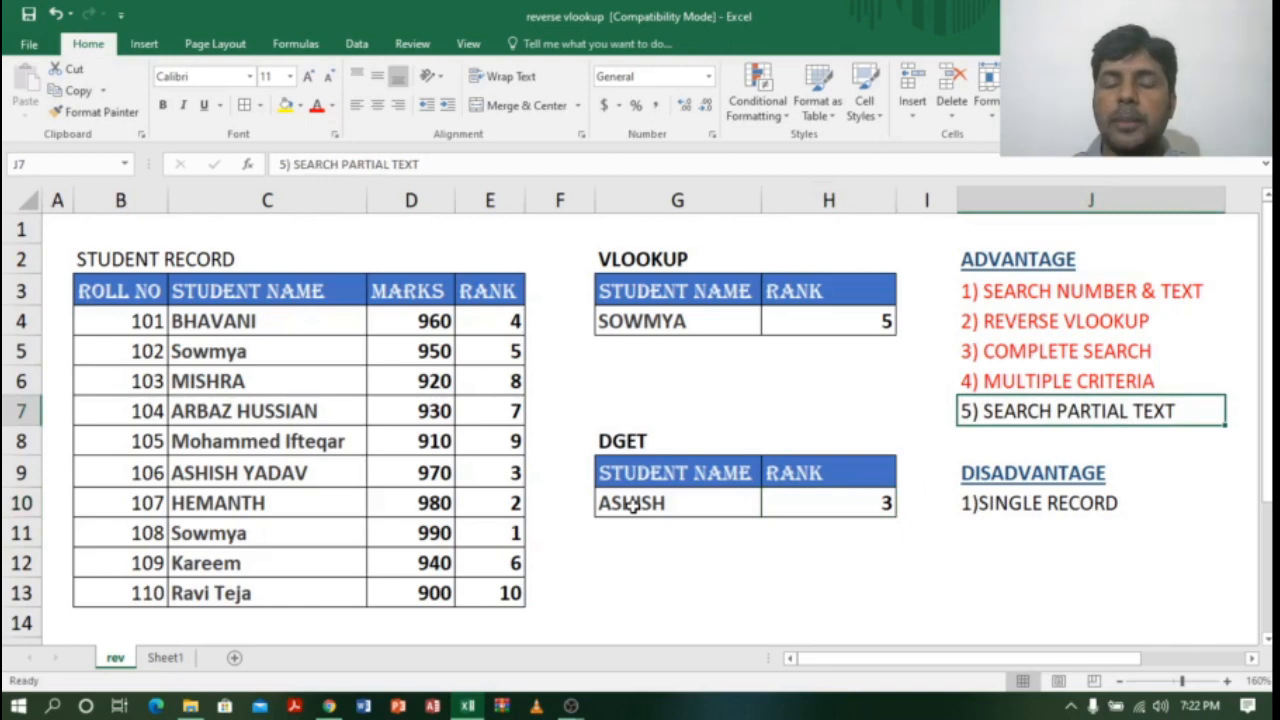
left_click(700, 506)
left_click(855, 508)
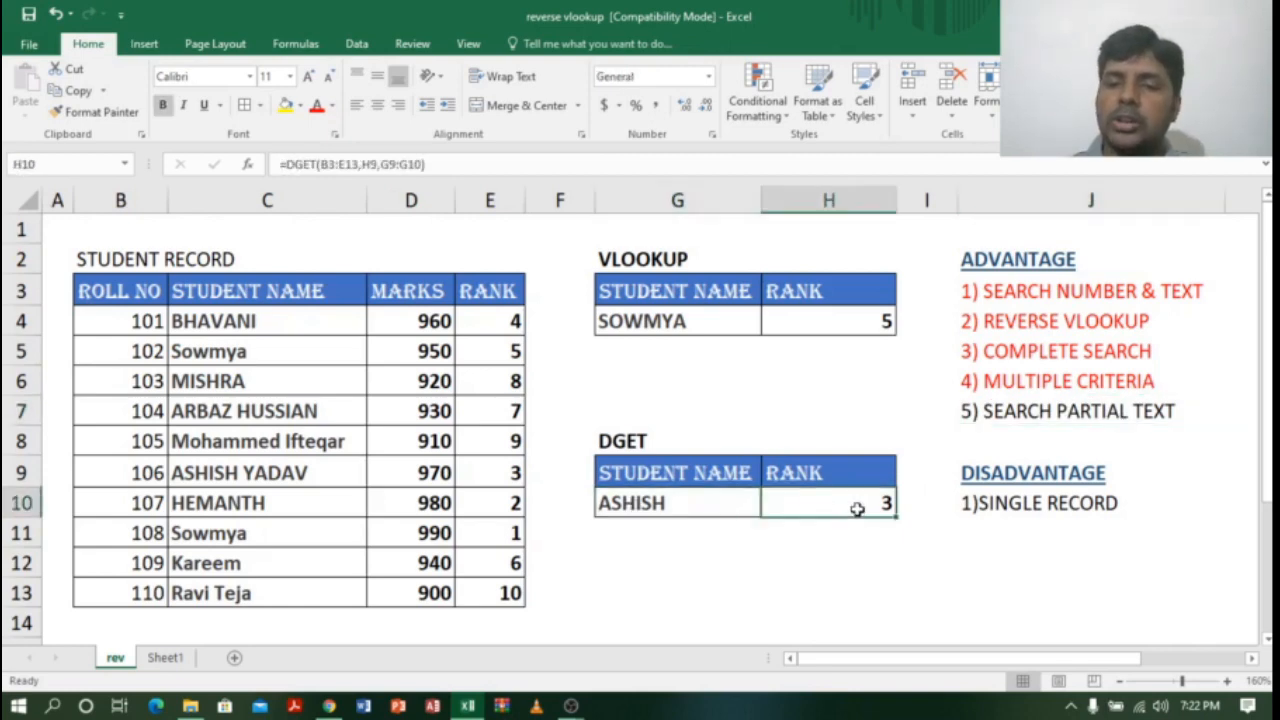
Set the VLOOKUP student name in G4 to the same first name only and check the rank in H4.
left_click(670, 325)
type("A")
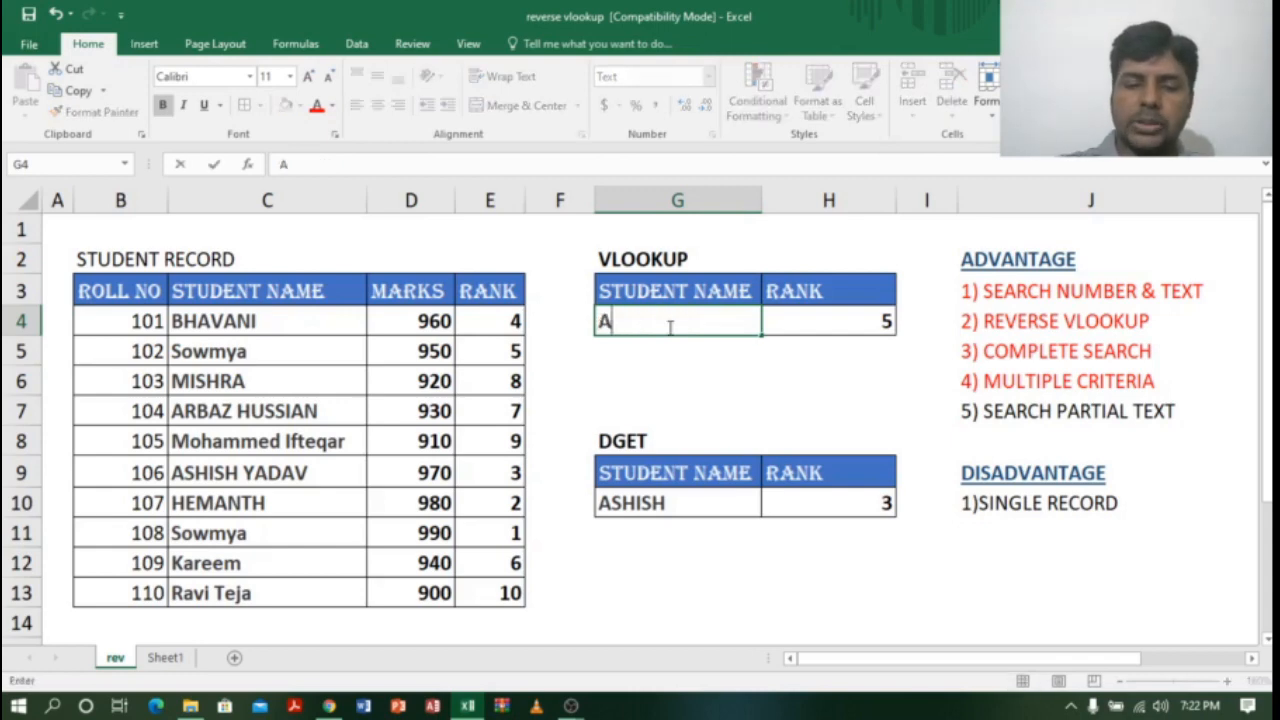
type("SHI")
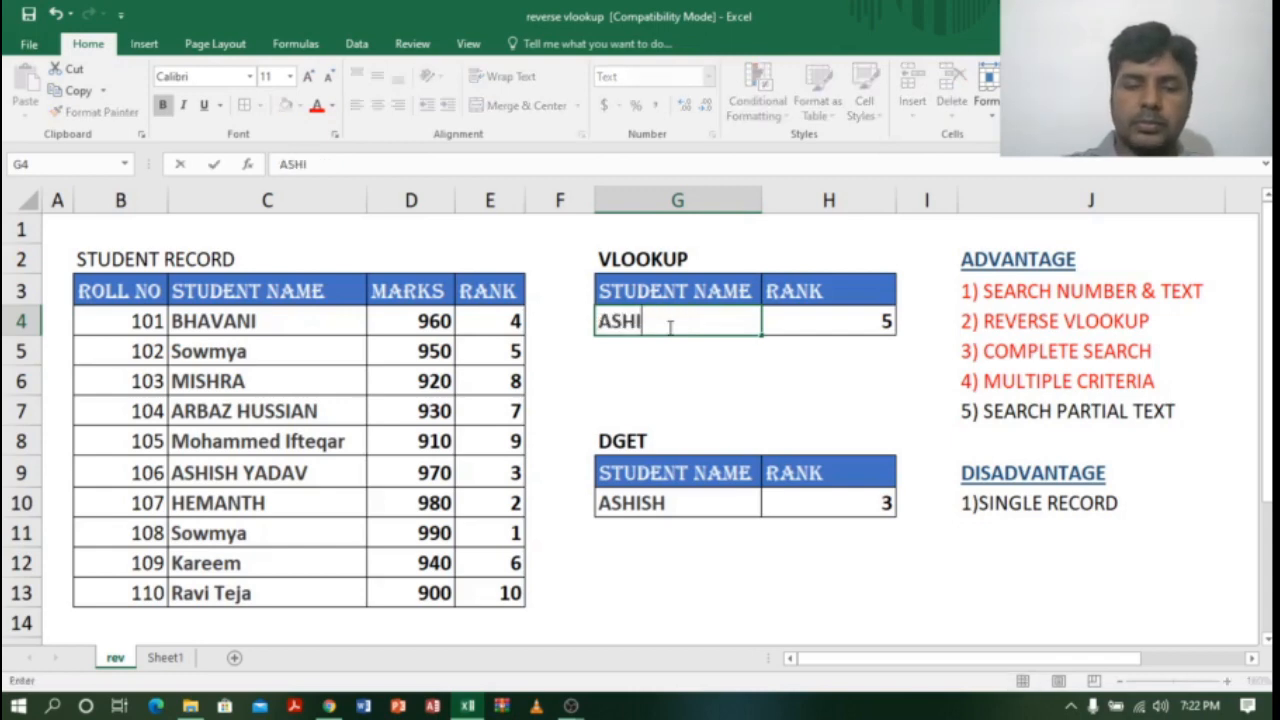
type("SH")
key("Return")
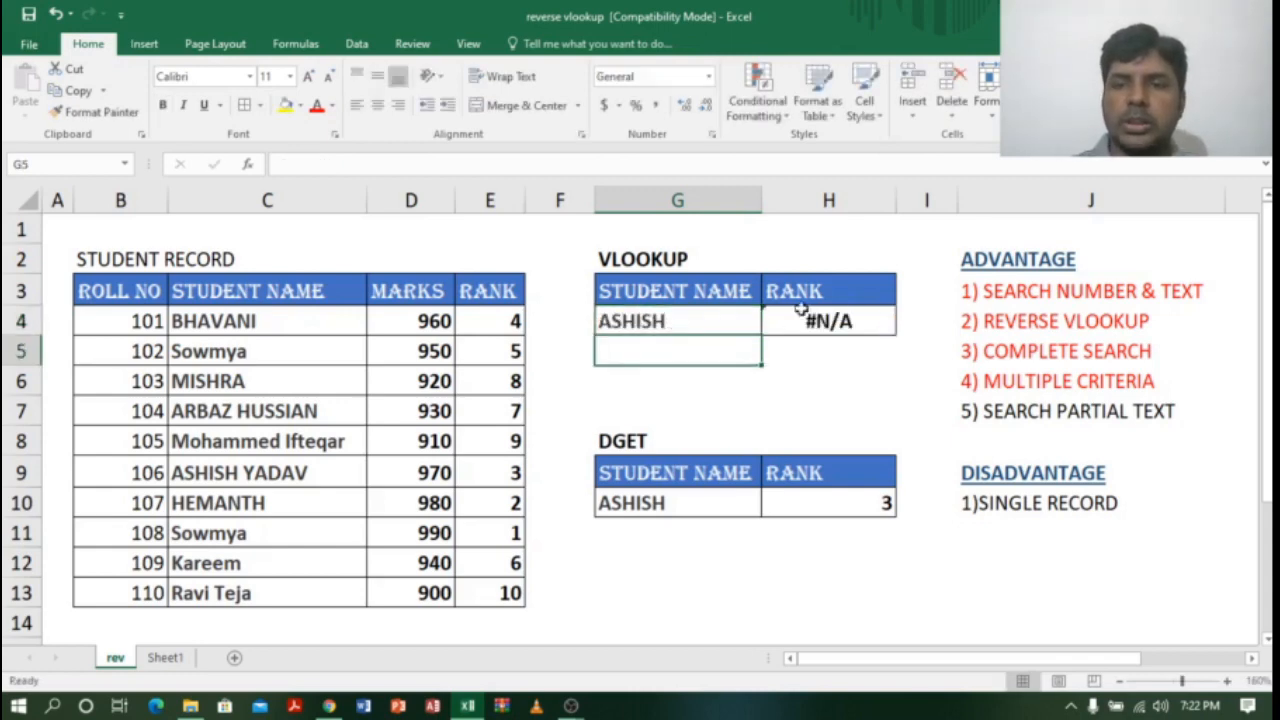
left_click(888, 320)
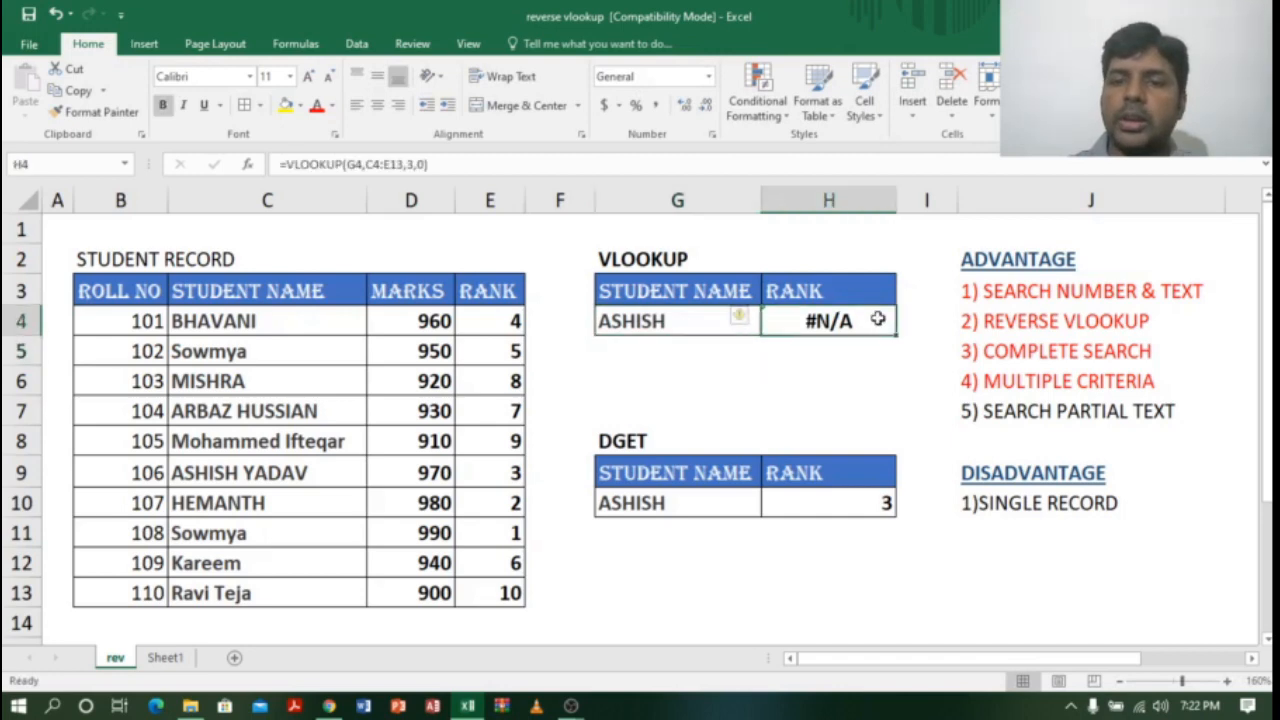
Add the surname to the VLOOKUP student name in G4 to complete the full name, and check the rank in H4.
left_click(675, 320)
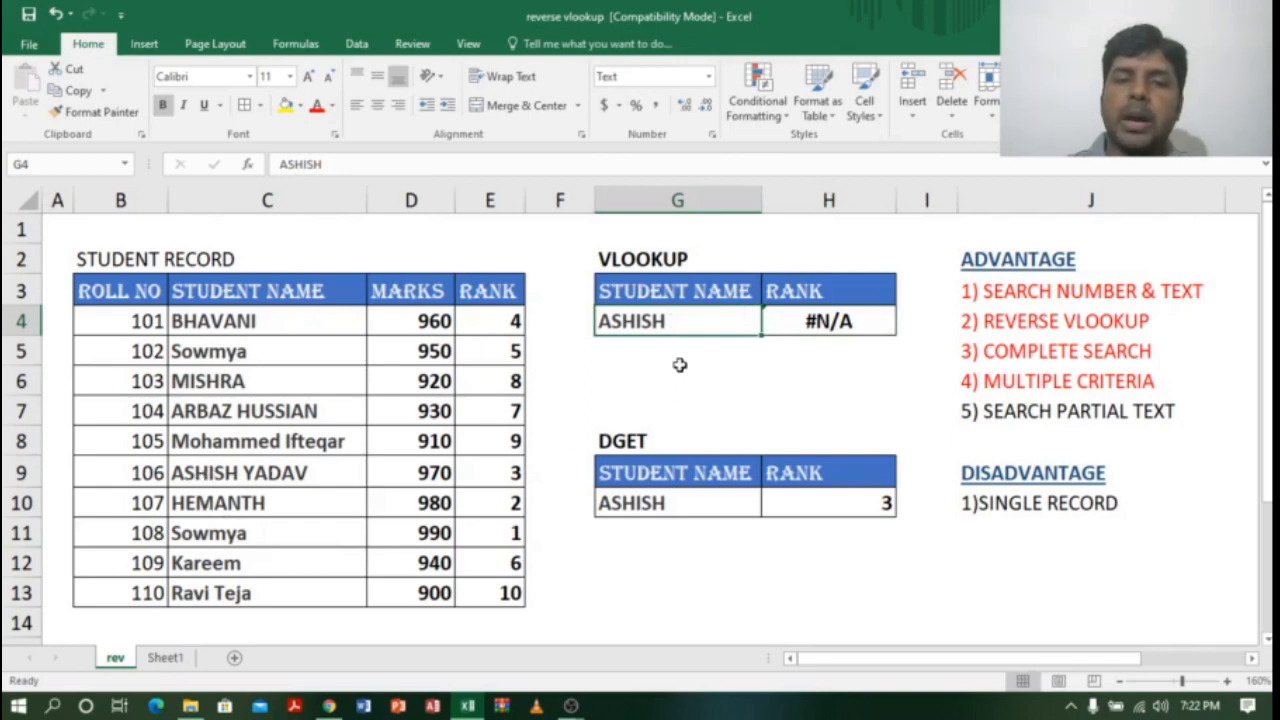
double_click(695, 328)
type("YADAV")
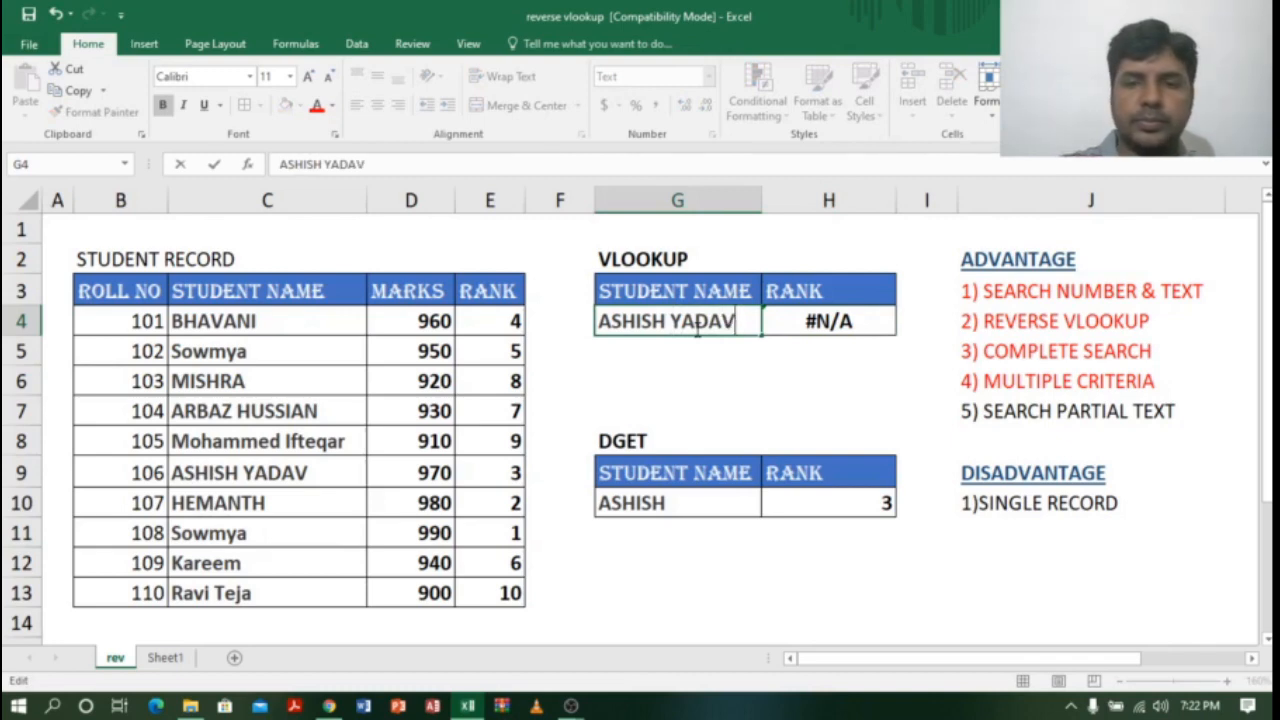
key("Return")
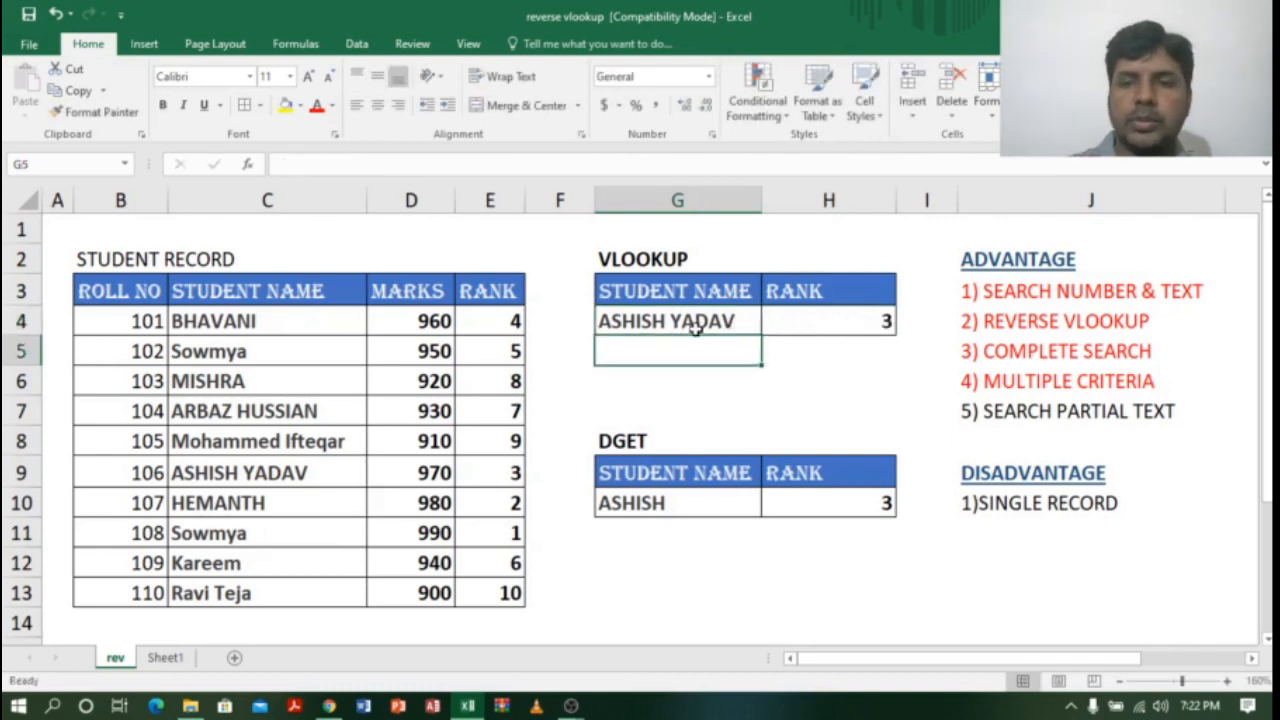
left_click(846, 323)
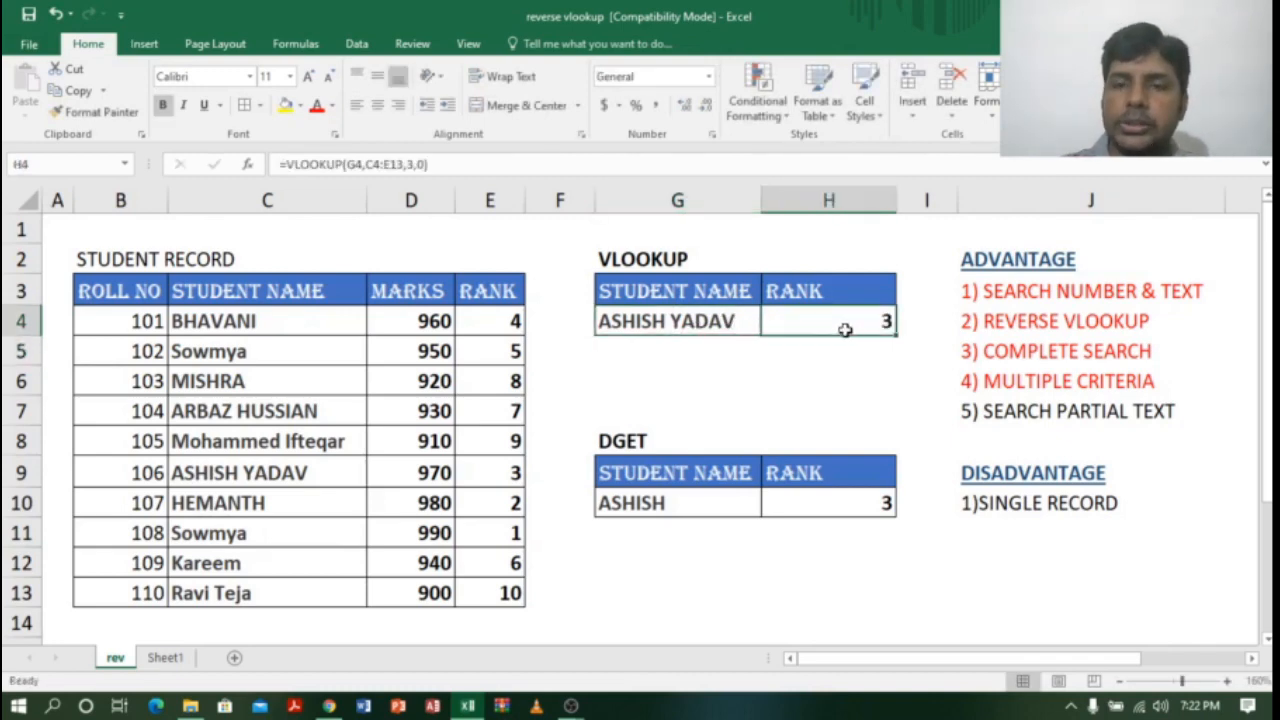
Colour the text of the fifth advantage, SEARCH PARTIAL TEXT, in cell J7 red.
left_click(1048, 412)
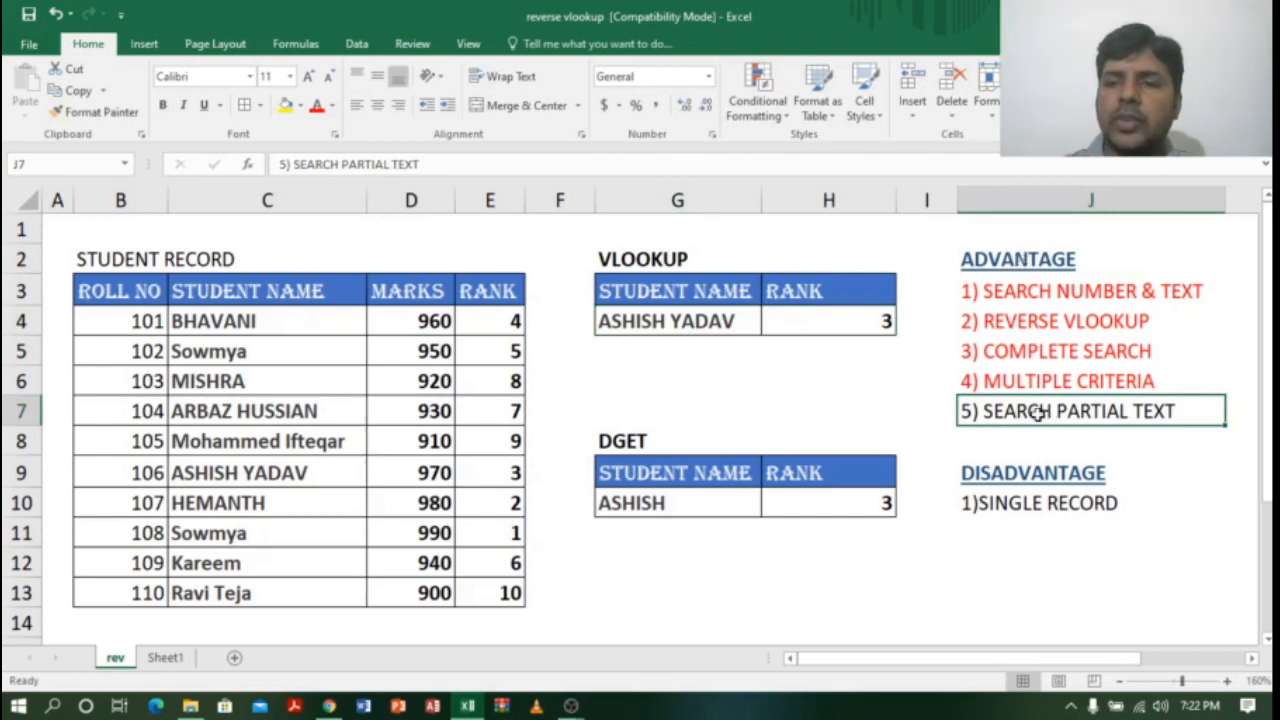
left_click(316, 105)
left_click(1021, 568)
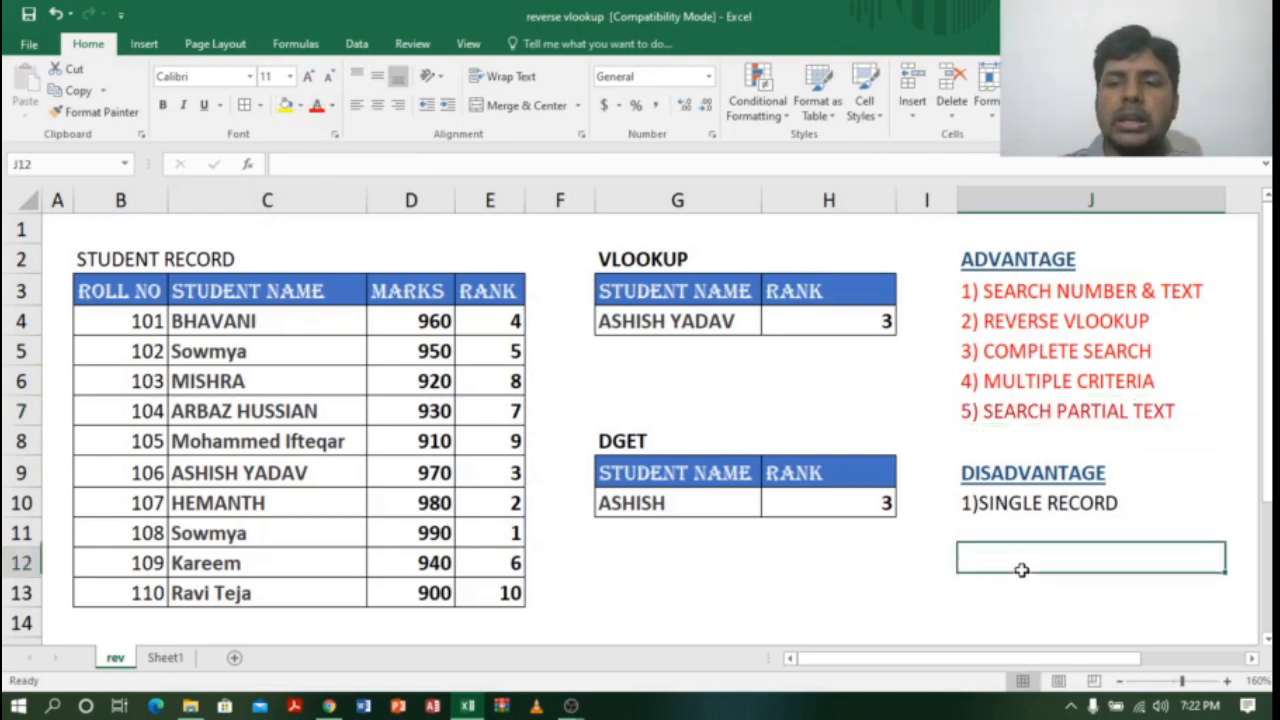
Copy the student names of roll numbers 104 and 105 from C7:C8 into G5:G6 under VLOOKUP and G11:G12 under DGET.
left_click(1024, 505)
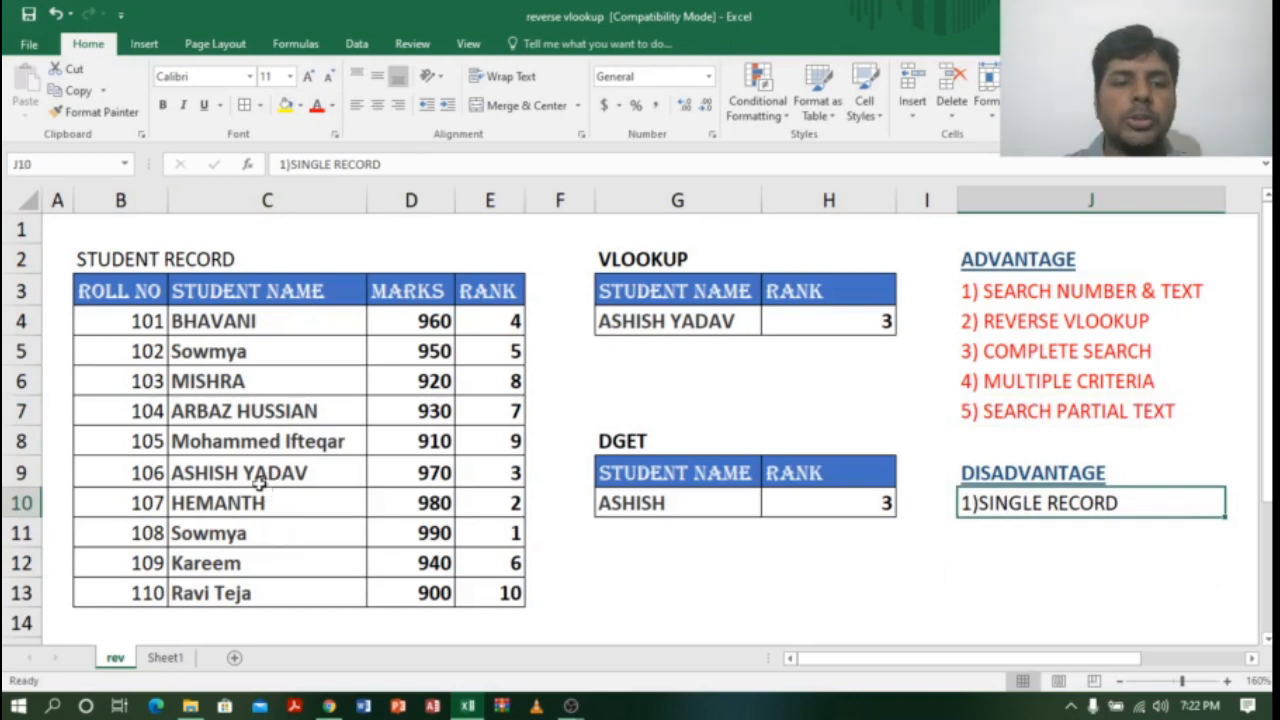
left_click(680, 325)
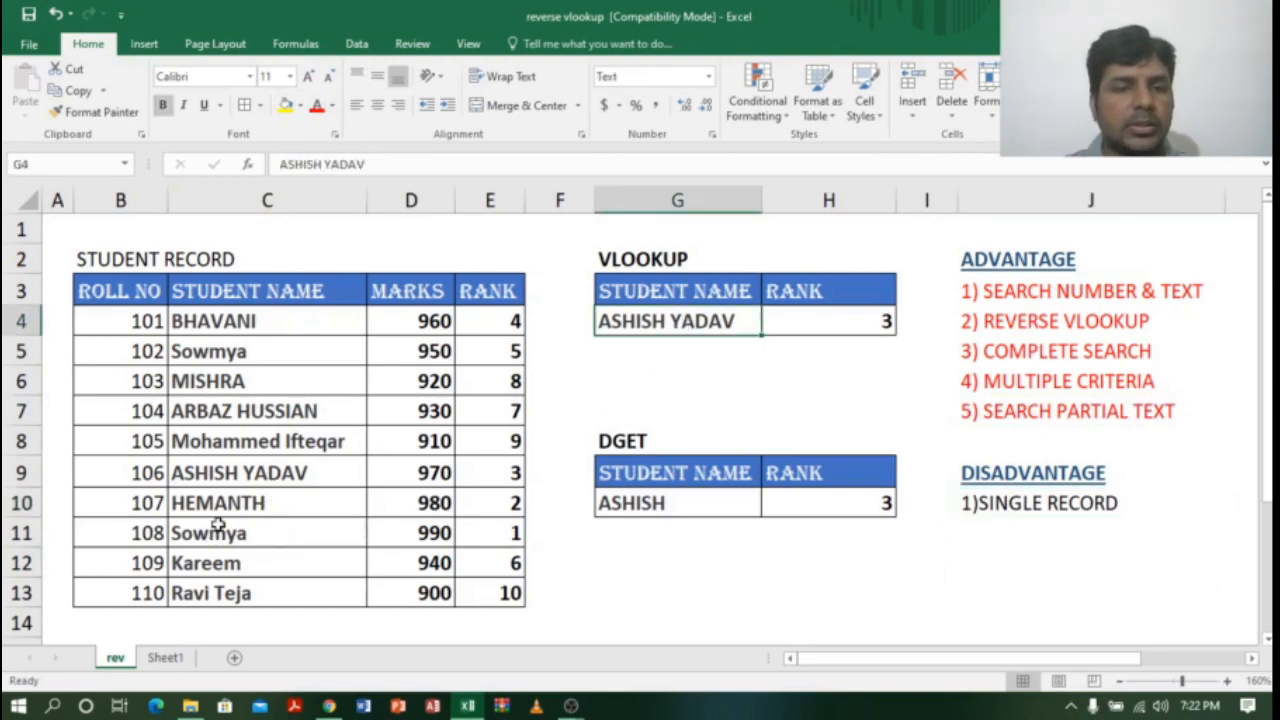
left_click_drag(228, 411, 233, 442)
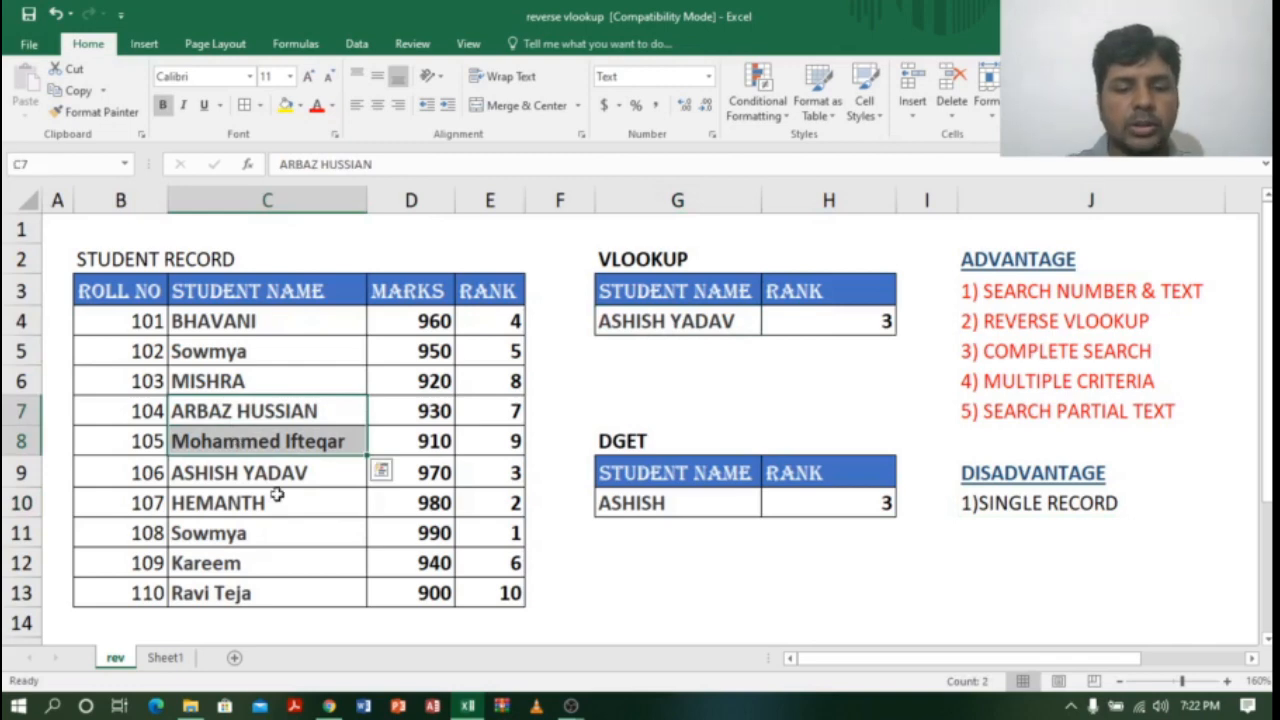
key("ctrl+c")
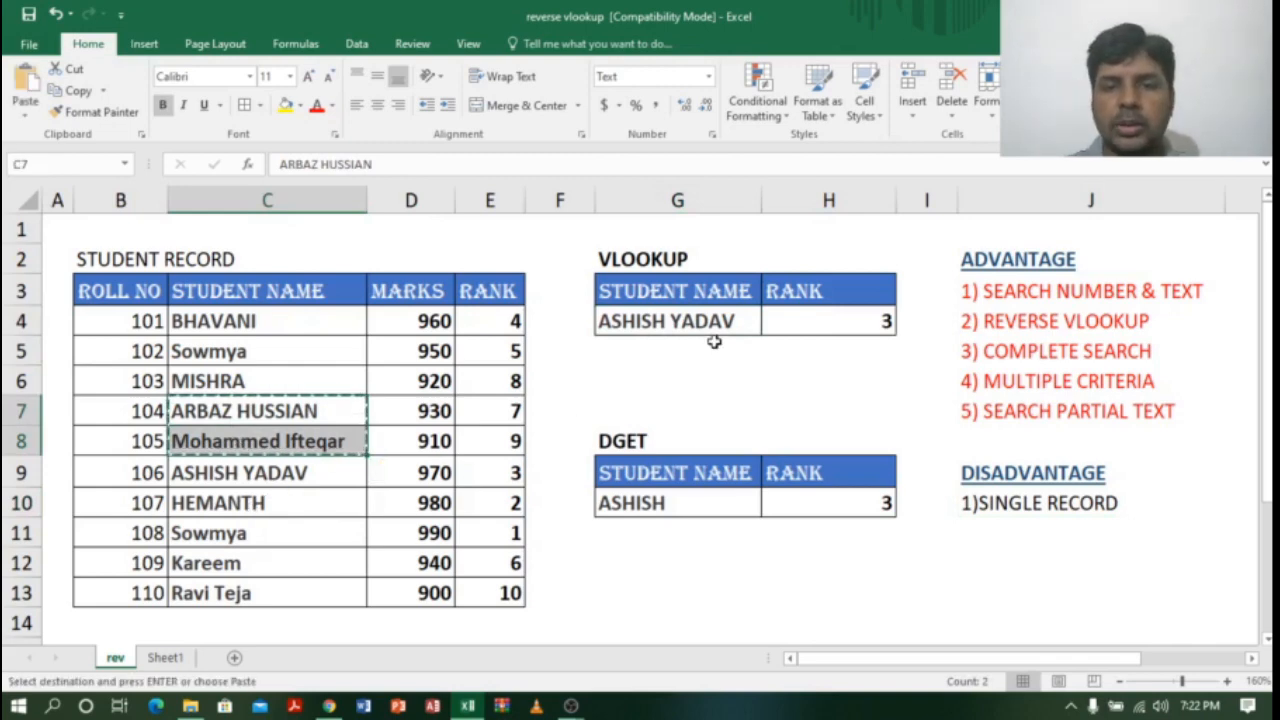
left_click_drag(713, 341, 709, 371)
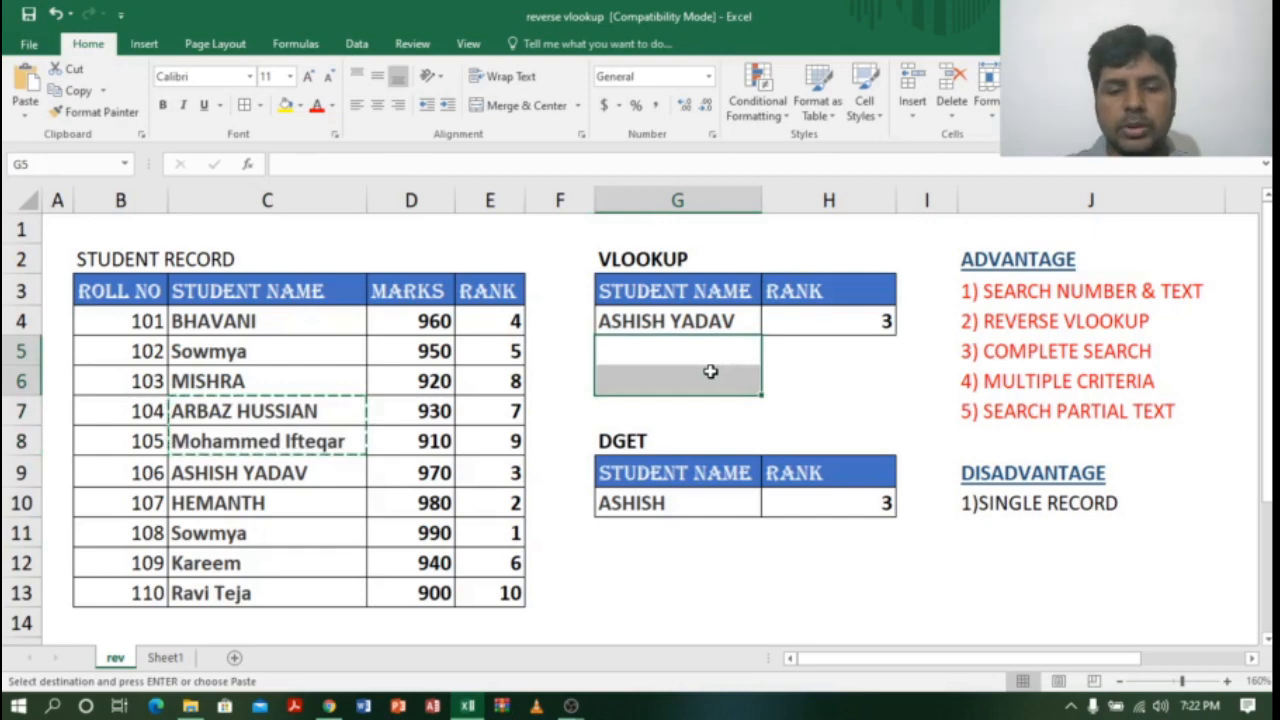
key("ctrl+v")
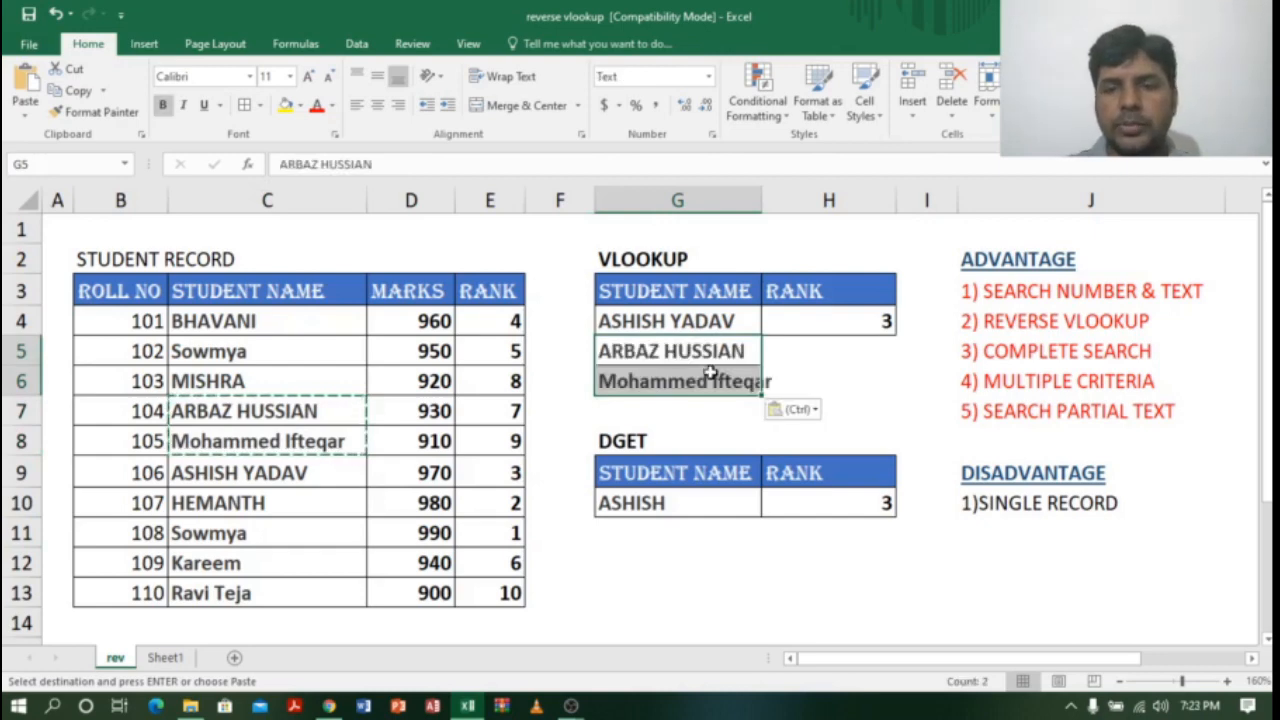
left_click(712, 540)
key("ctrl+v")
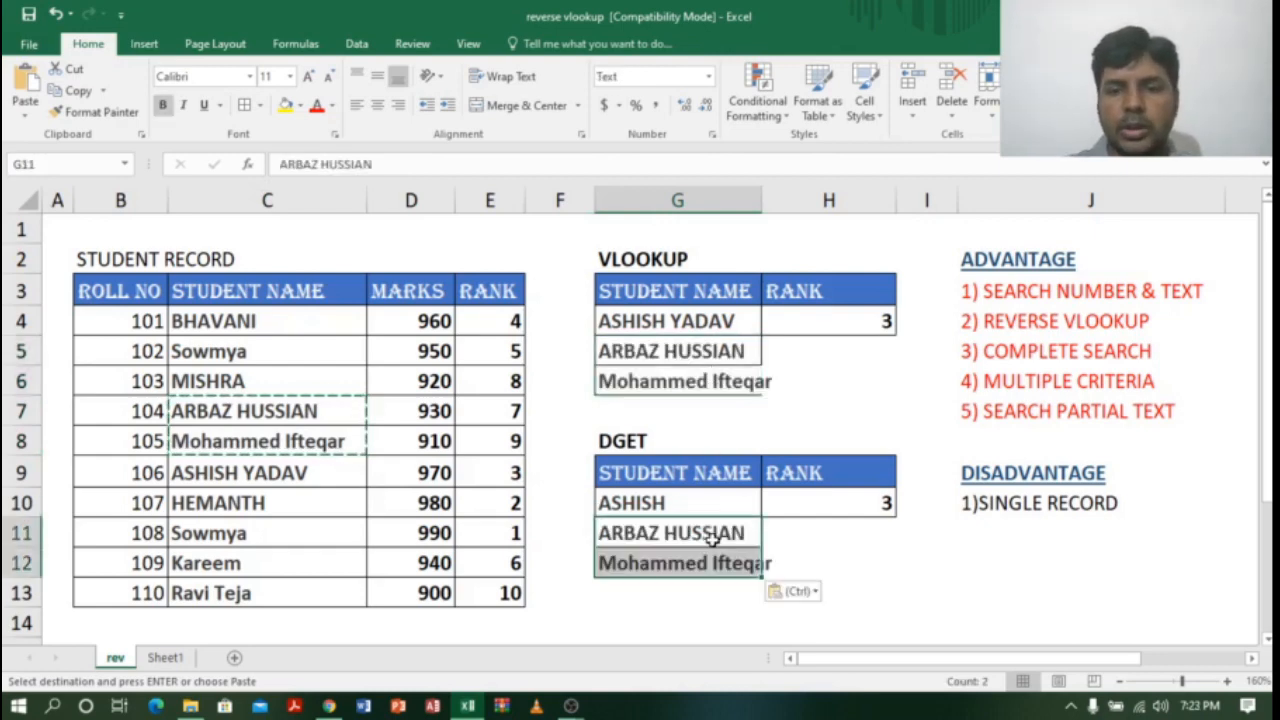
Make the table range of the VLOOKUP formula in H4 absolute as $C$4:$E$13 and fill the formula down to H6.
left_click(790, 343)
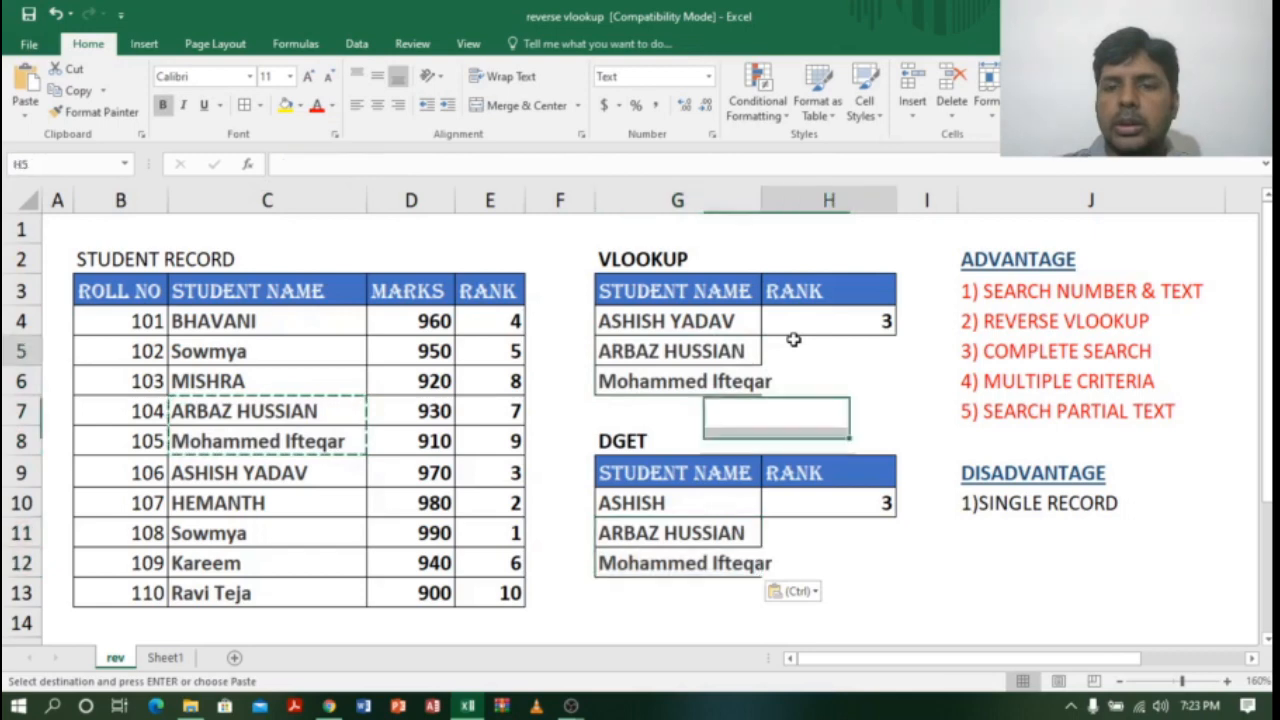
left_click(682, 326)
left_click(693, 343)
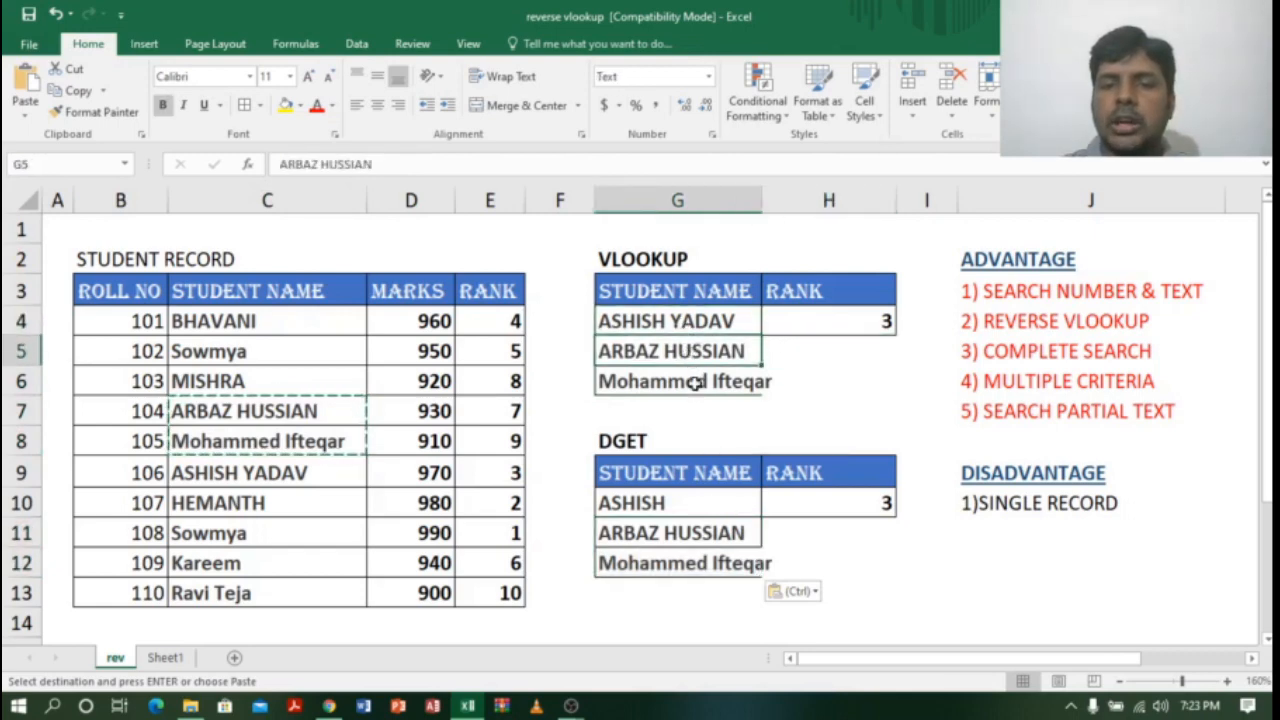
left_click(694, 383)
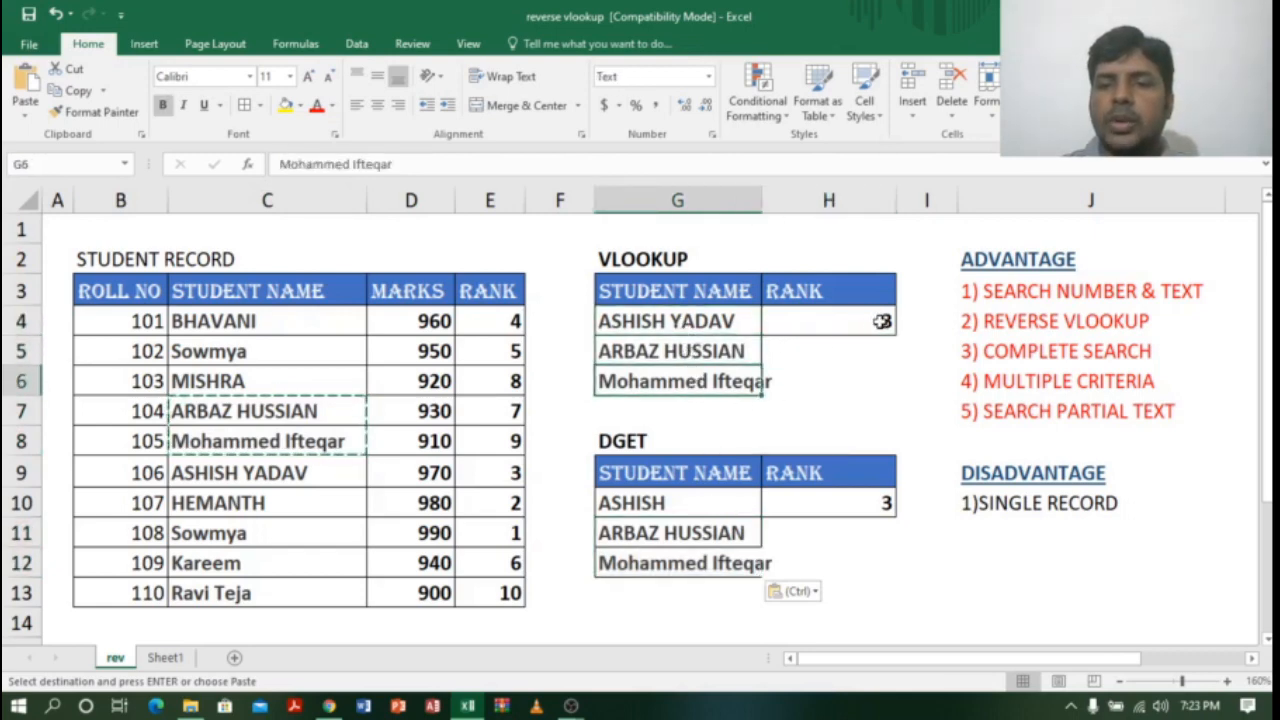
double_click(883, 319)
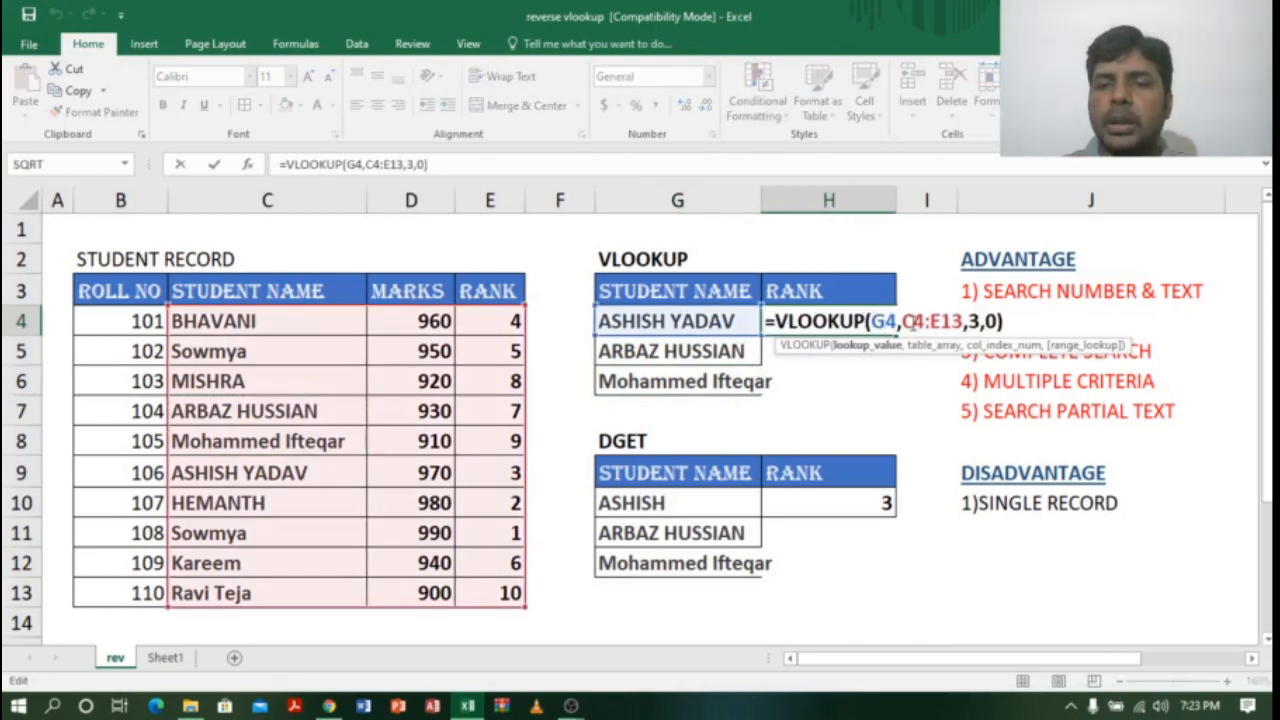
left_click_drag(902, 321, 964, 321)
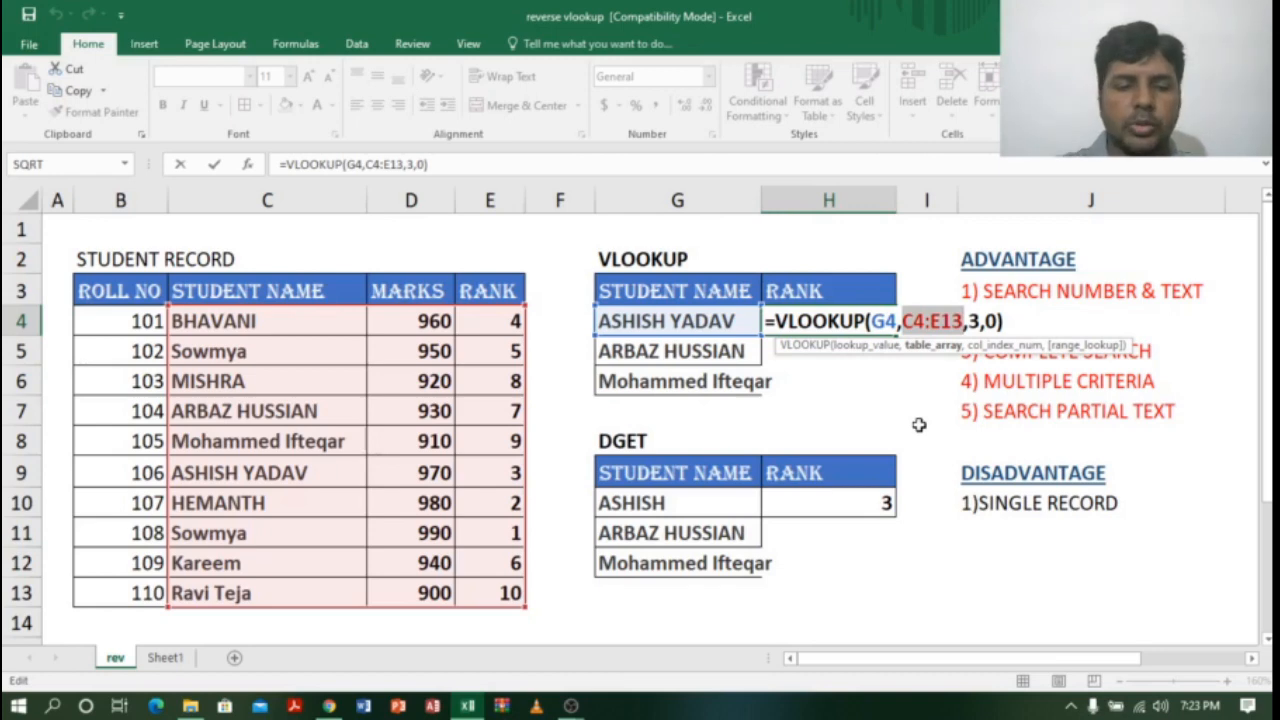
key("F4")
key("Return")
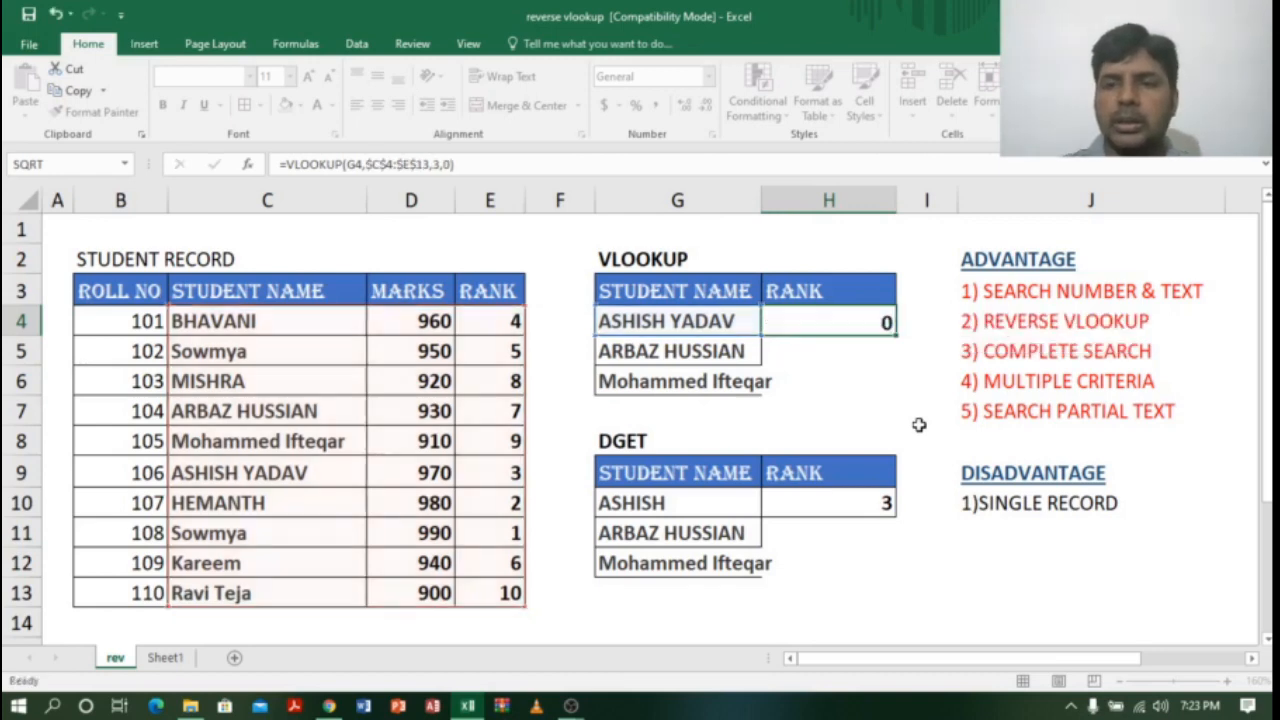
left_click(878, 328)
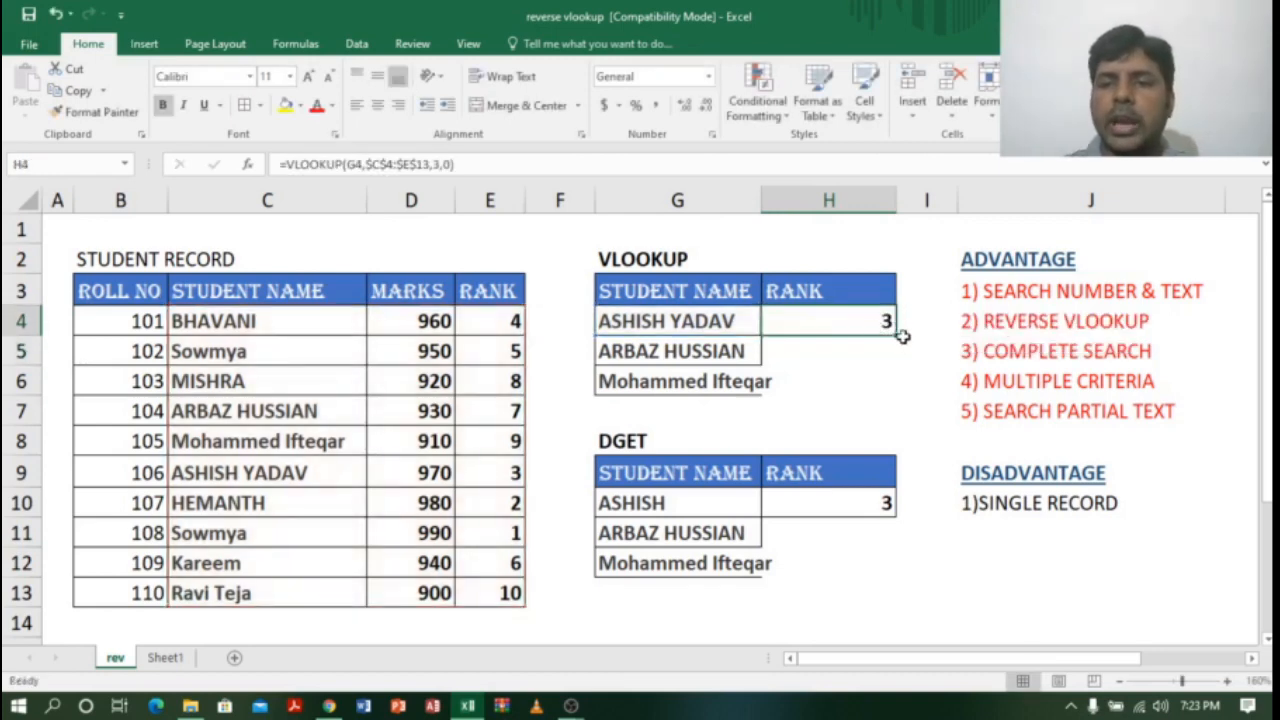
left_click_drag(895, 336, 895, 395)
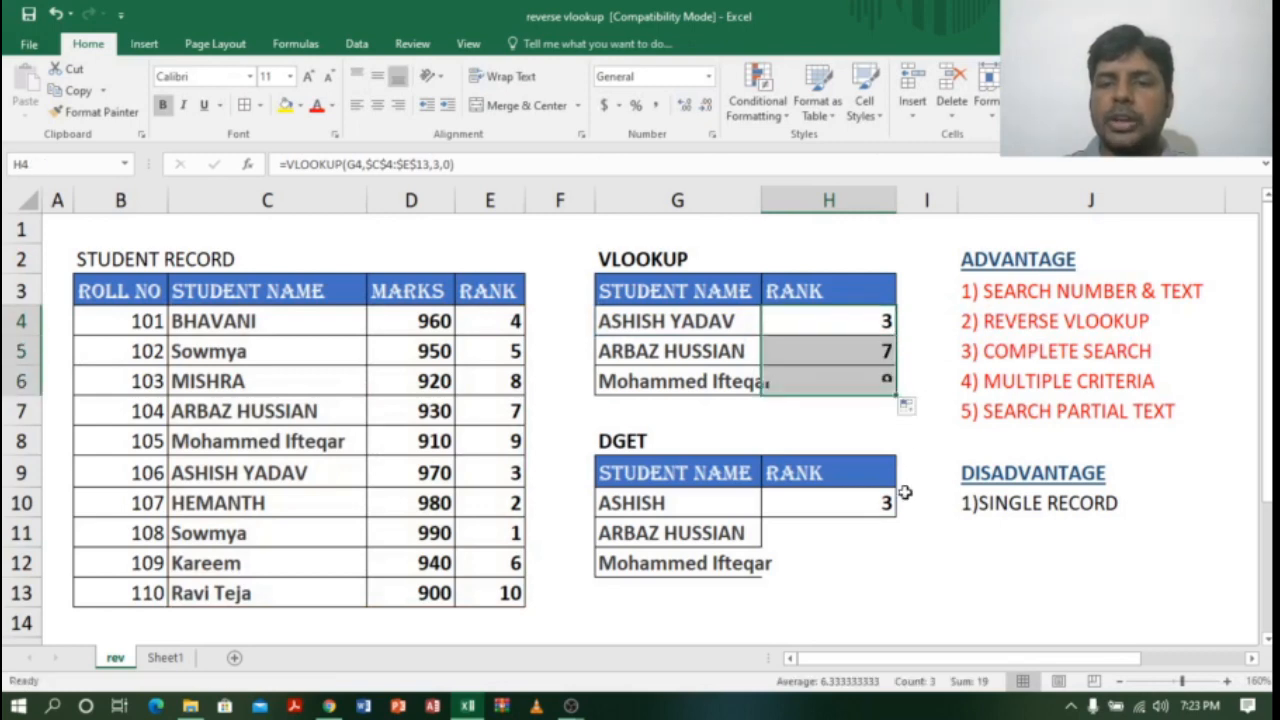
Check the VLOOKUP ranks for roll numbers 104 and 105 against the student record, and widen column G slightly.
left_click(666, 358)
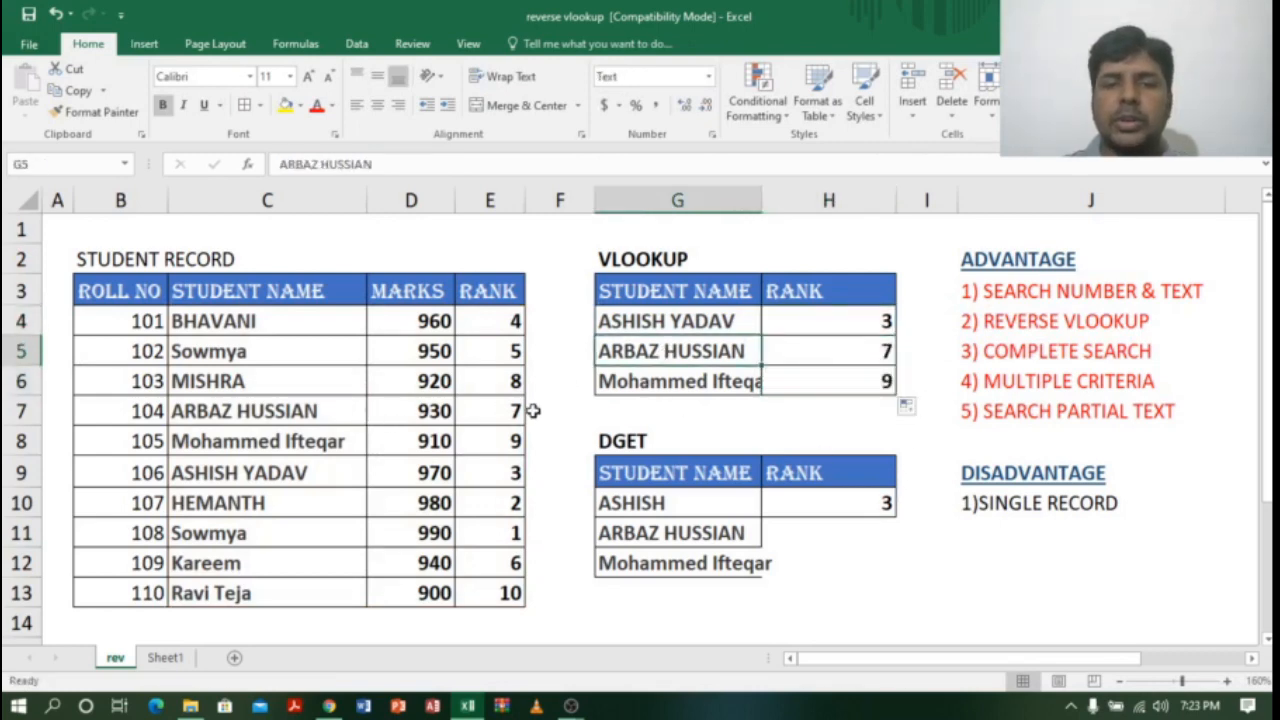
left_click(533, 410)
left_click(286, 440)
left_click(482, 441)
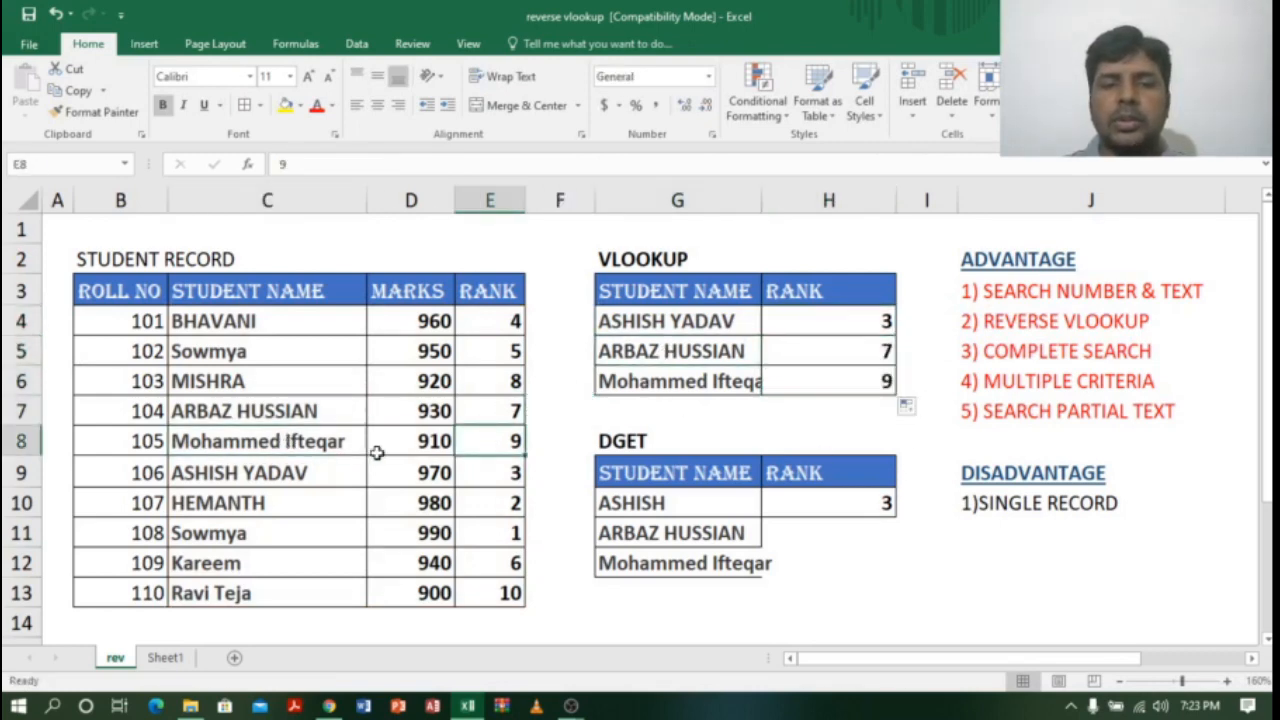
left_click(880, 388)
left_click_drag(758, 200, 769, 200)
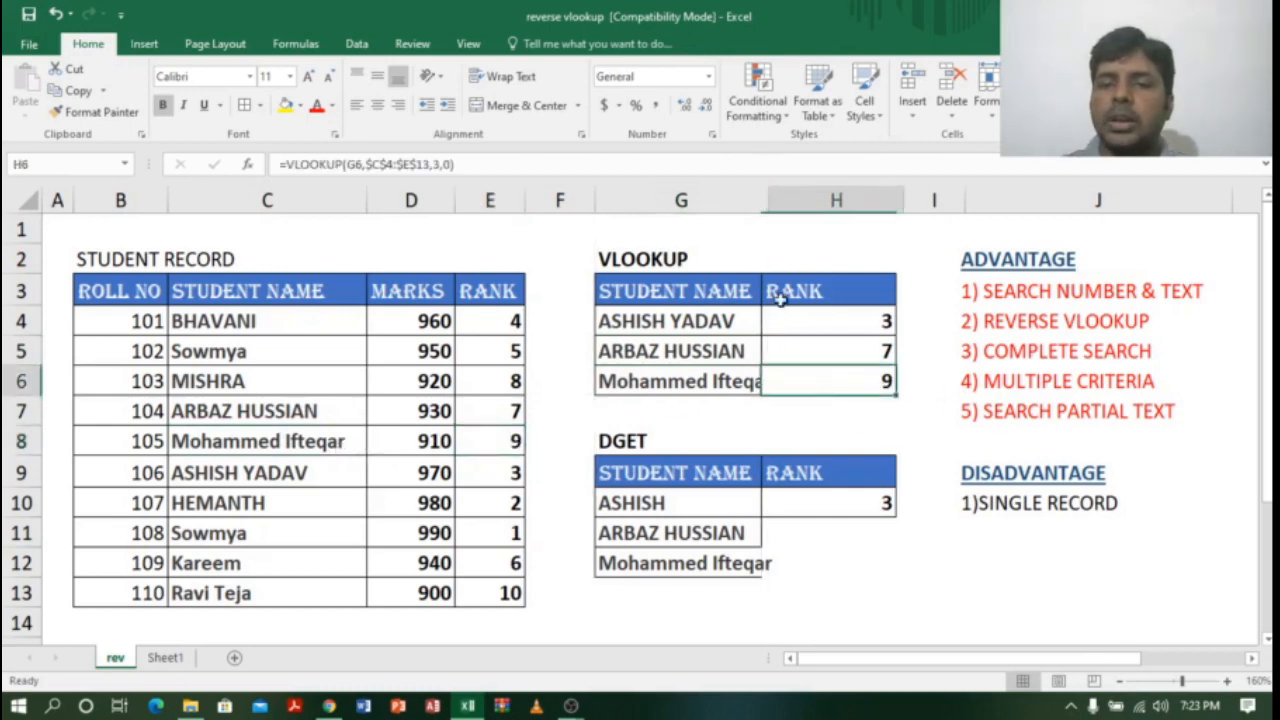
Make the database range of the DGET formula in H10 absolute as $B$3:$E$13.
double_click(839, 500)
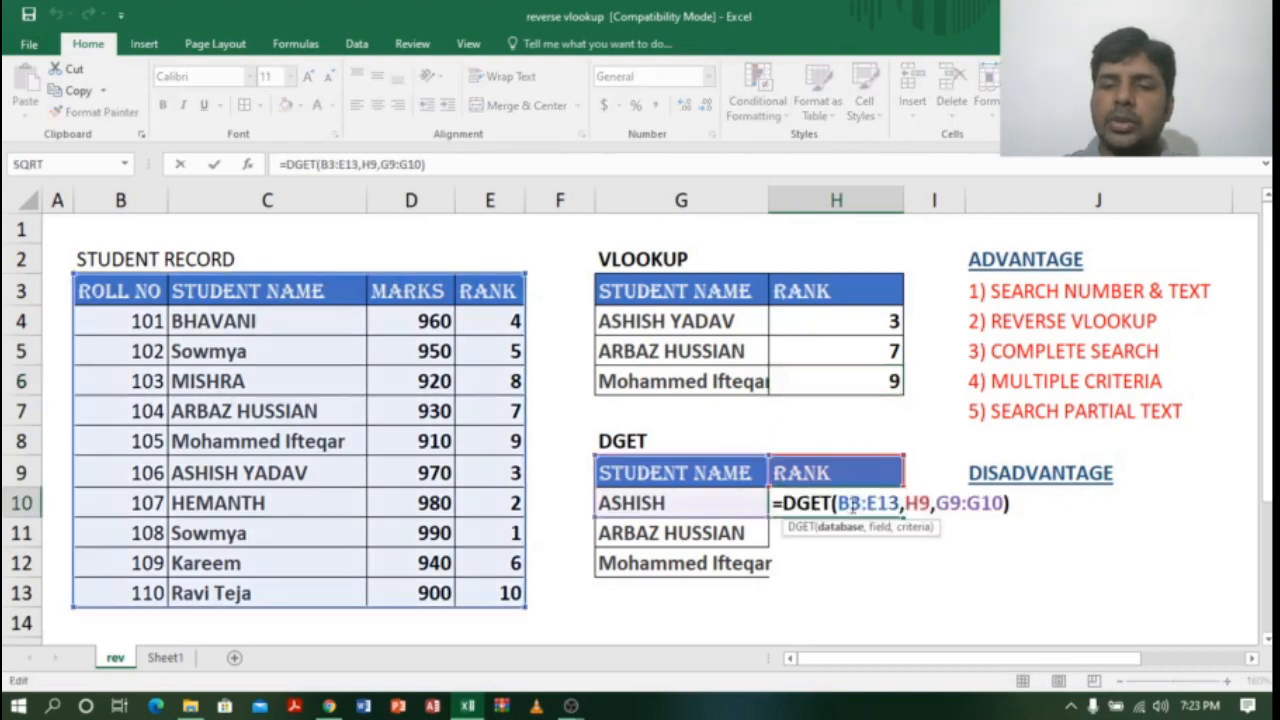
left_click_drag(838, 503, 902, 503)
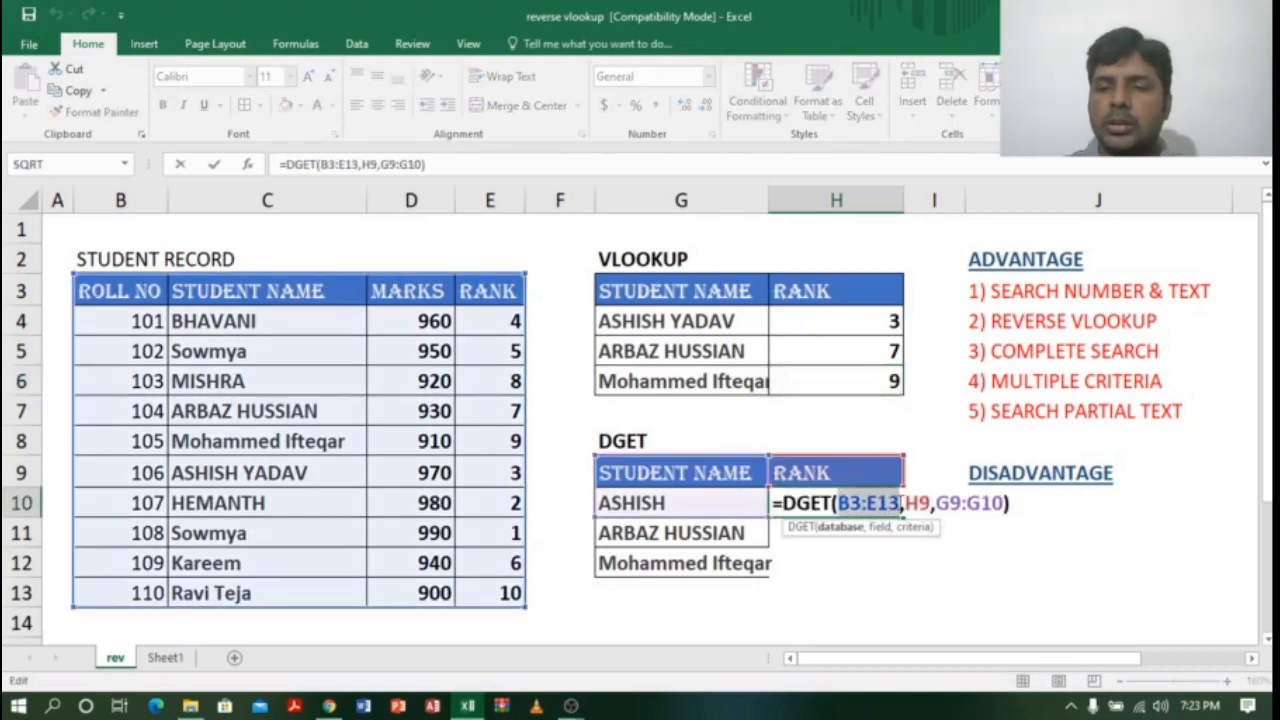
key("F4")
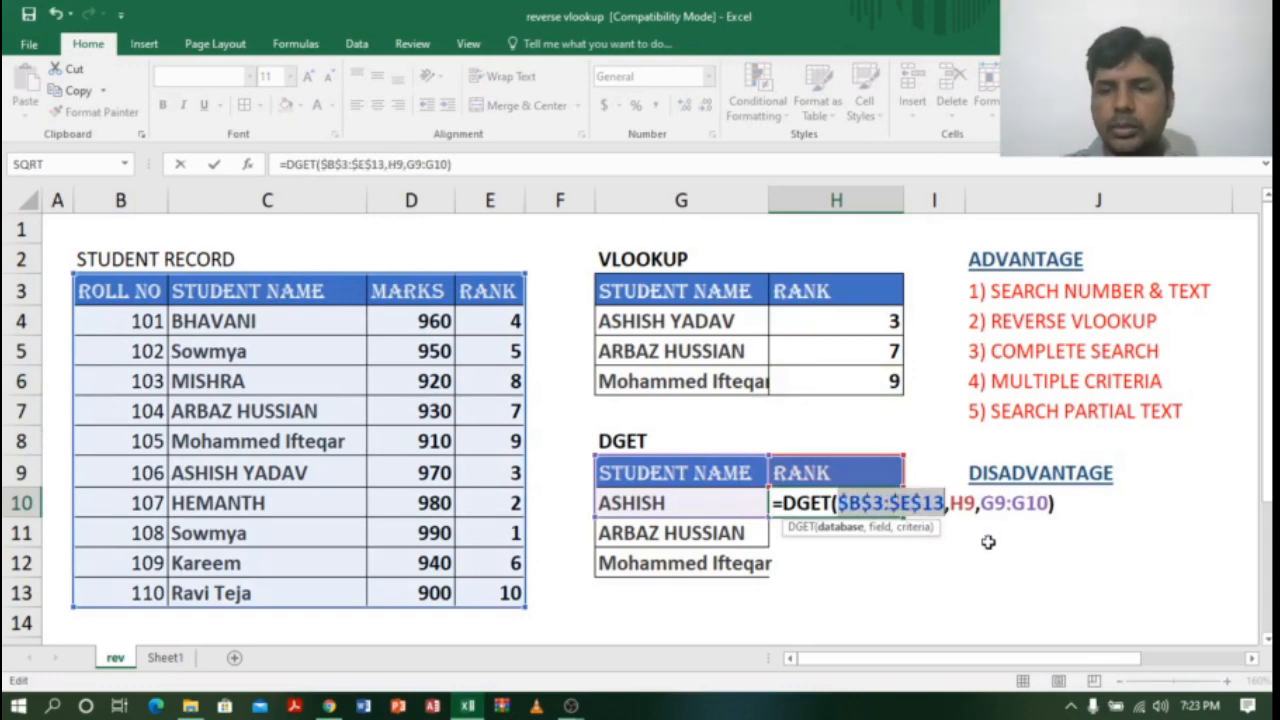
key("Return")
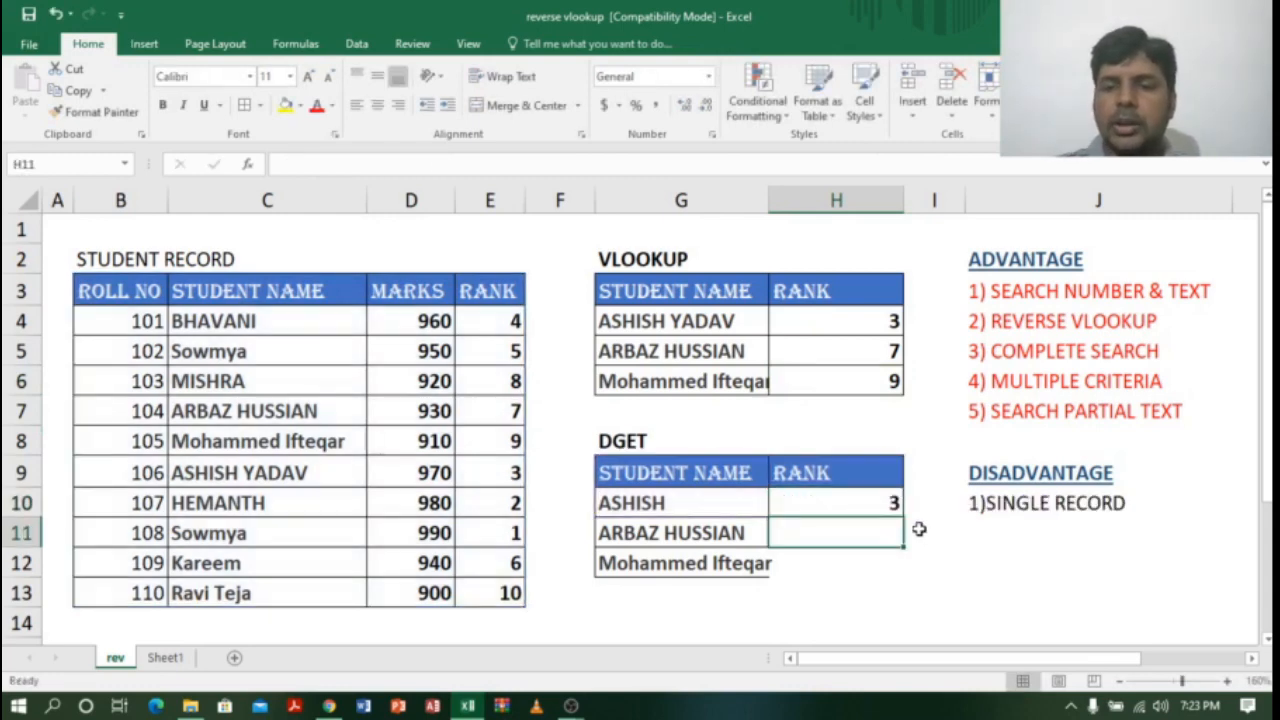
Make the field reference of the DGET formula in H10 absolute as $H$9 and fill the formula down to H12.
left_click(891, 503)
double_click(891, 503)
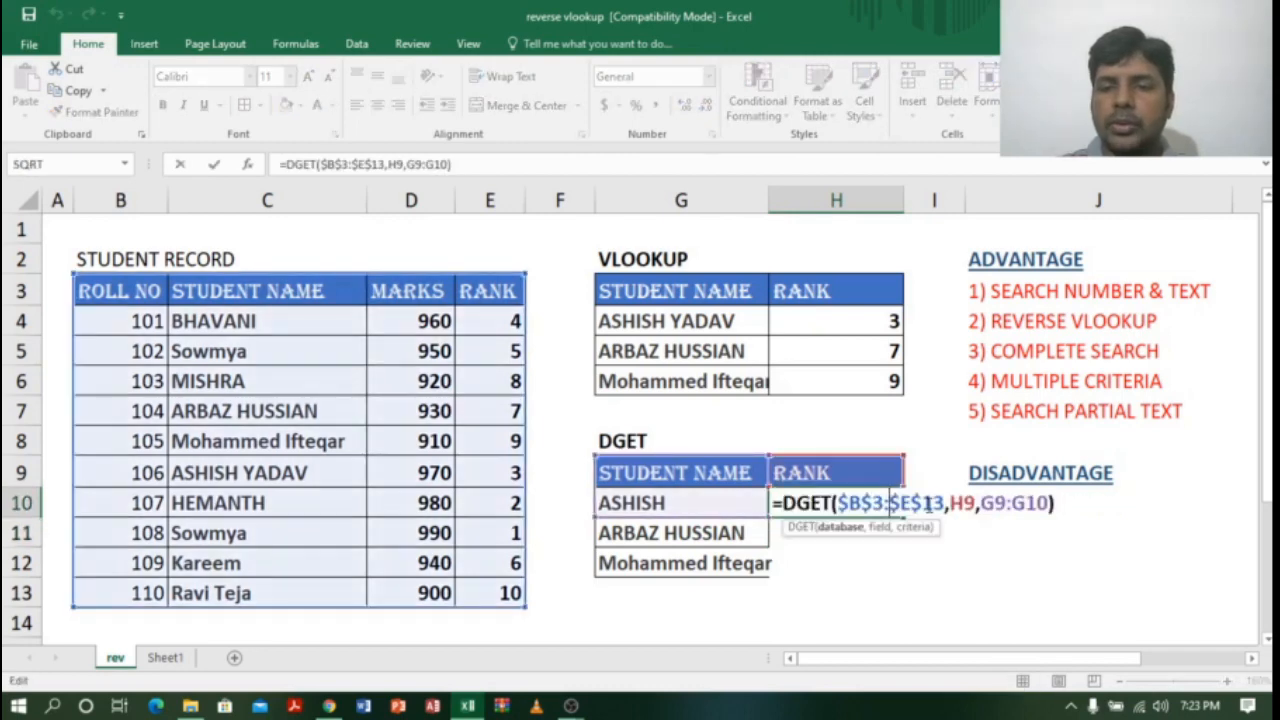
left_click(955, 503)
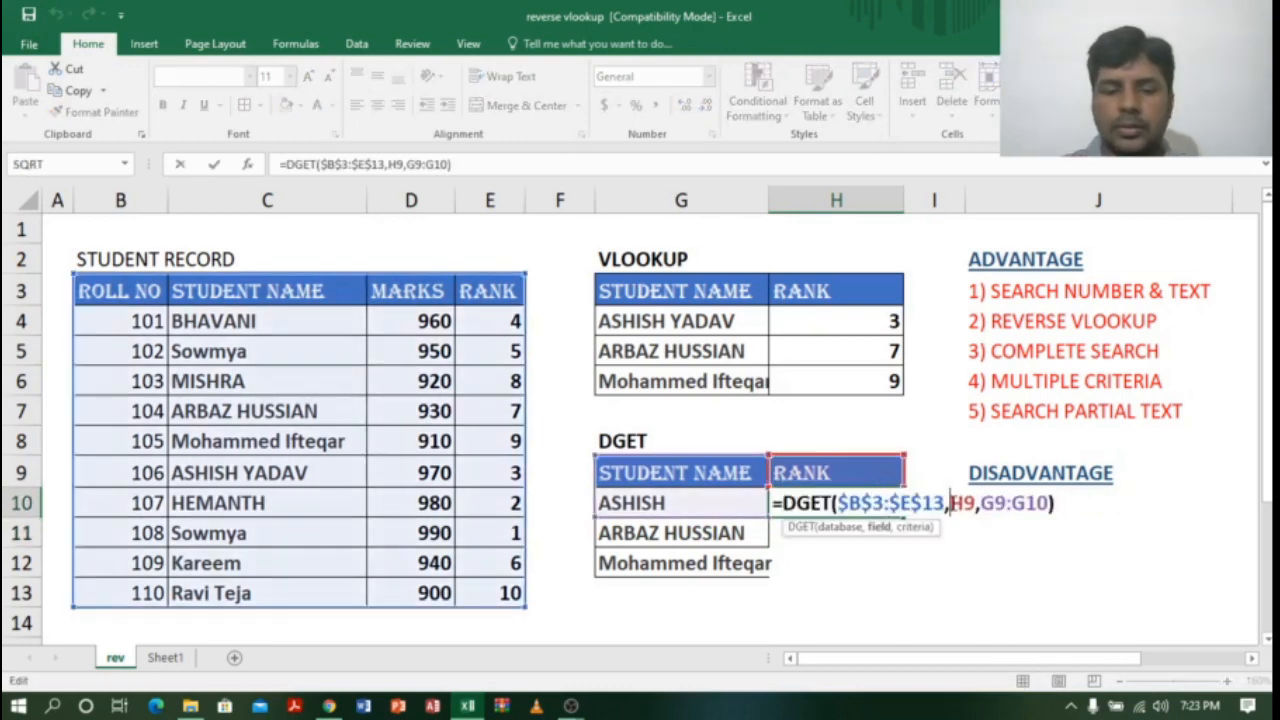
key("F4")
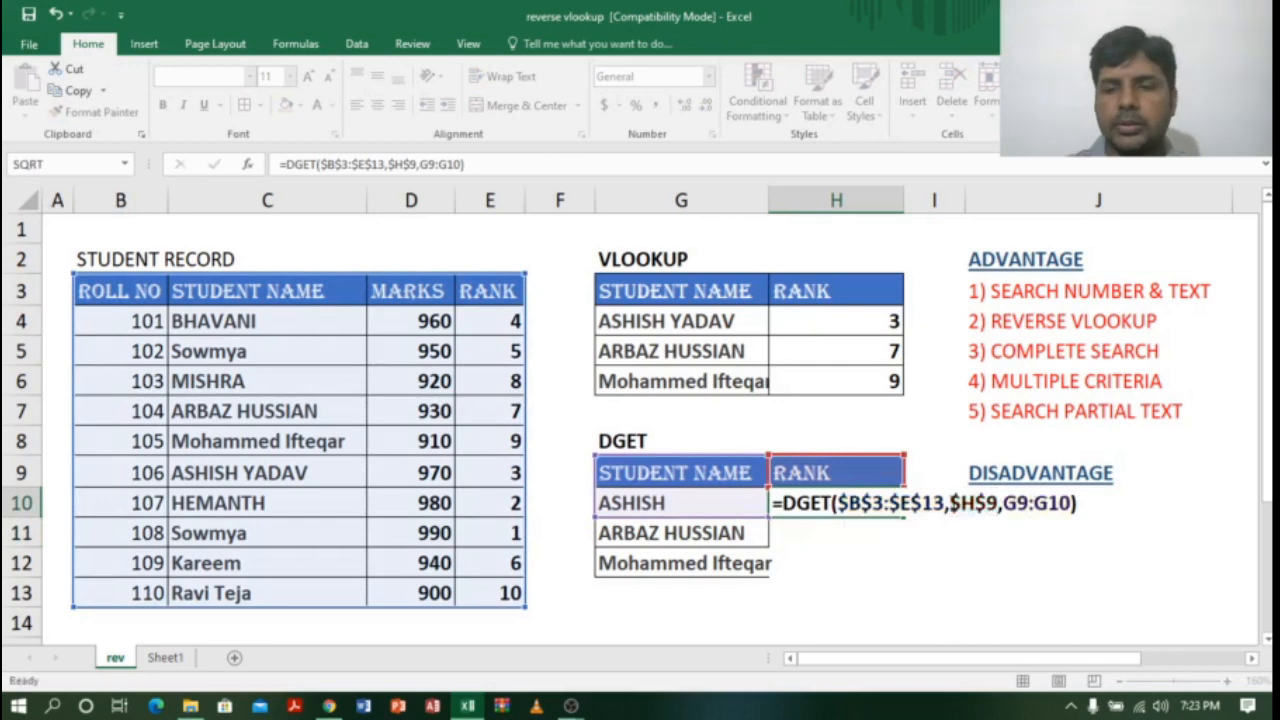
key("Return")
left_click(893, 490)
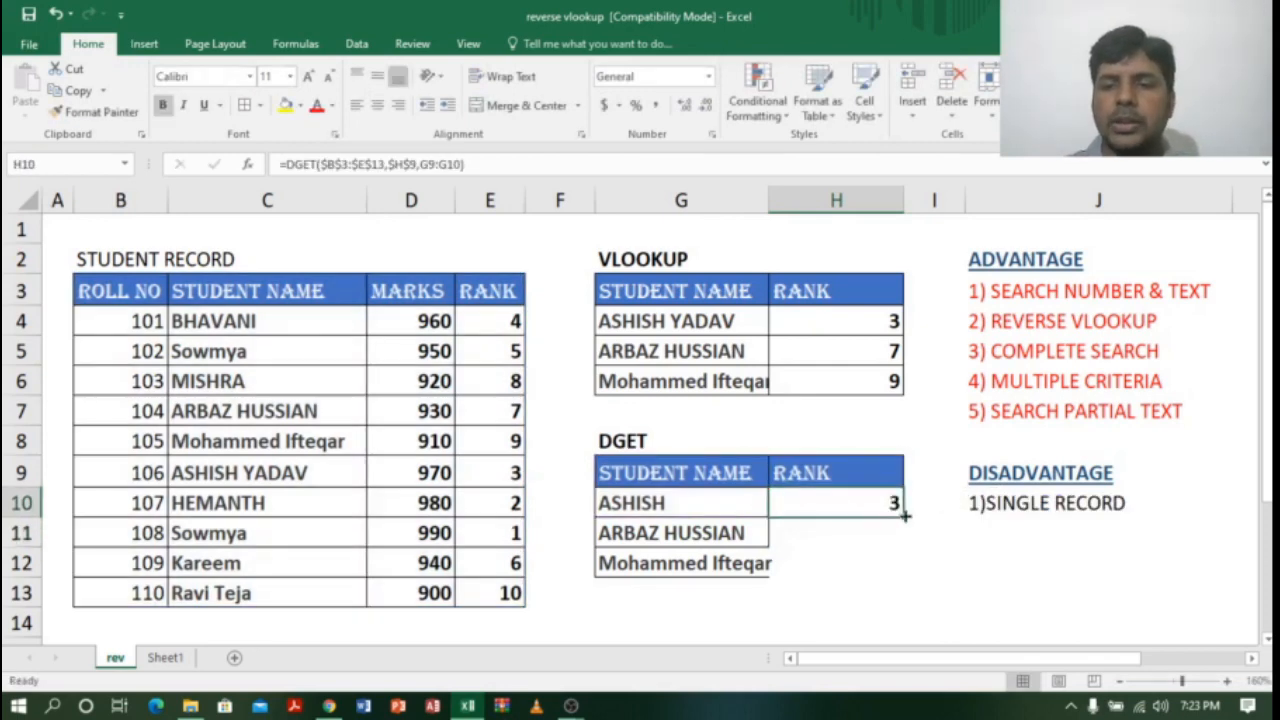
left_click_drag(904, 515, 914, 589)
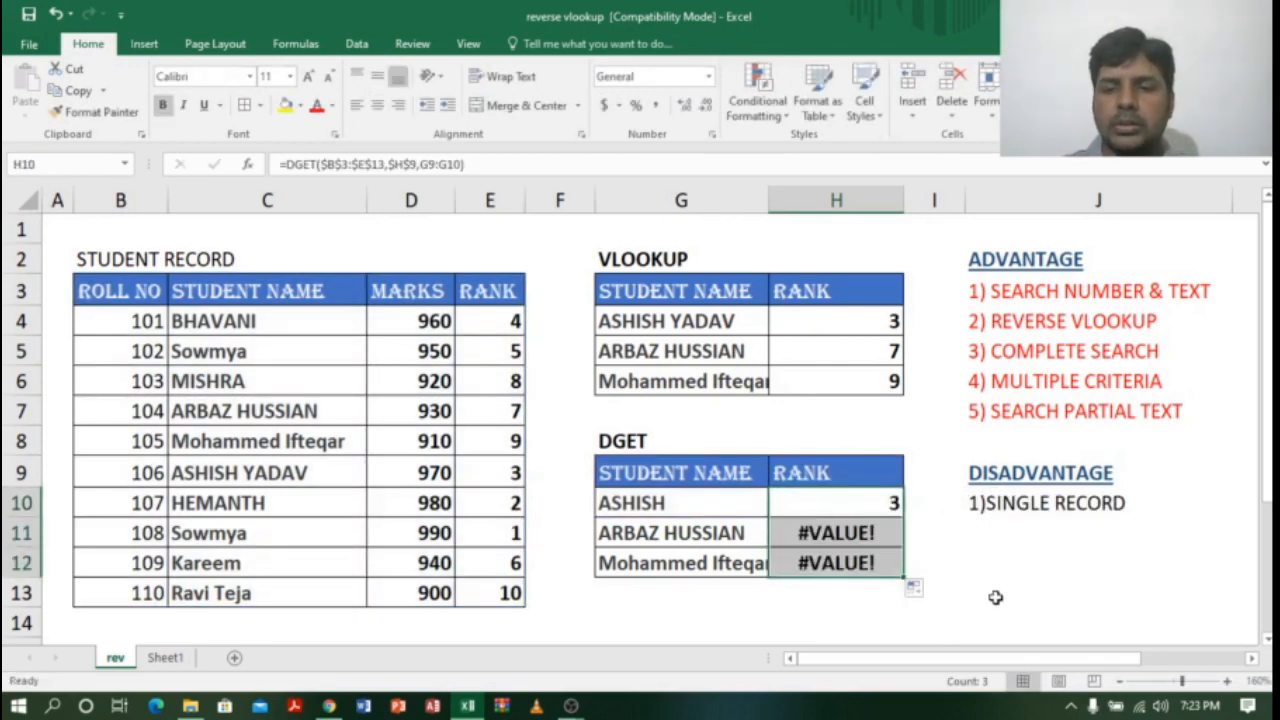
Inspect the criteria range of the copied DGET formula in H11 and compare the DGET results with the VLOOKUP ranks in H4:H6.
left_click(884, 540)
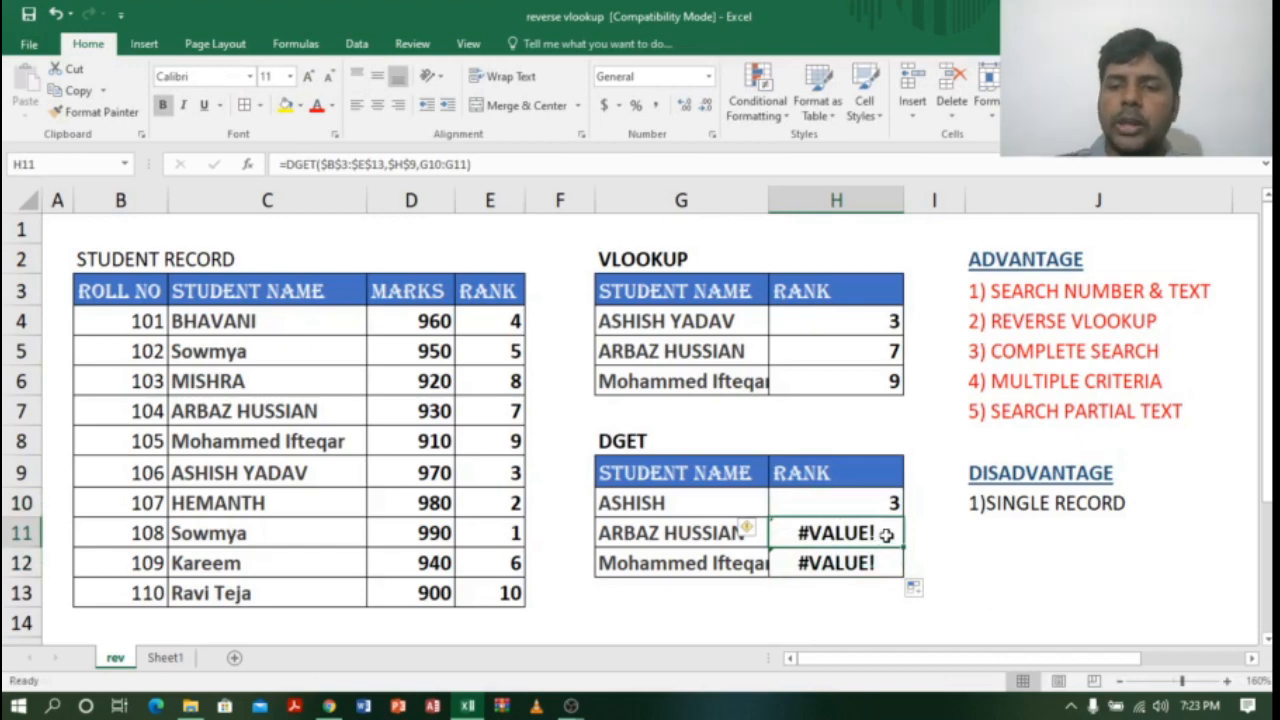
double_click(886, 534)
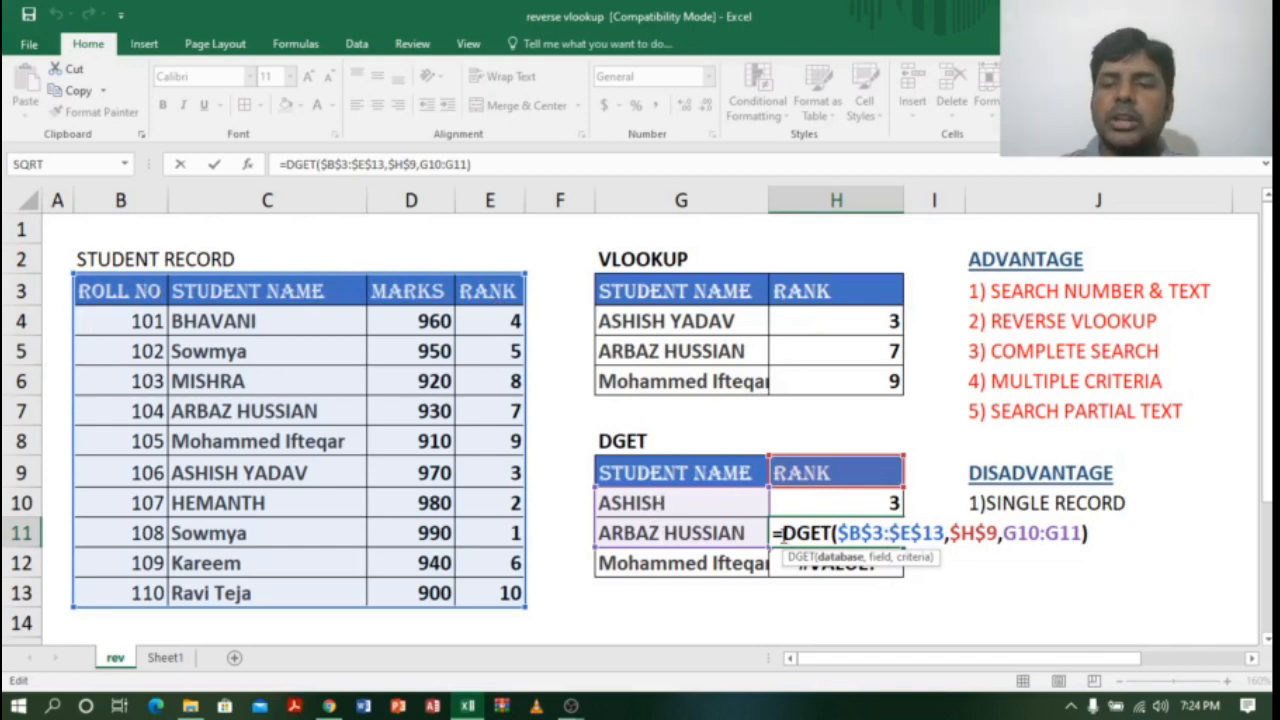
key("Return")
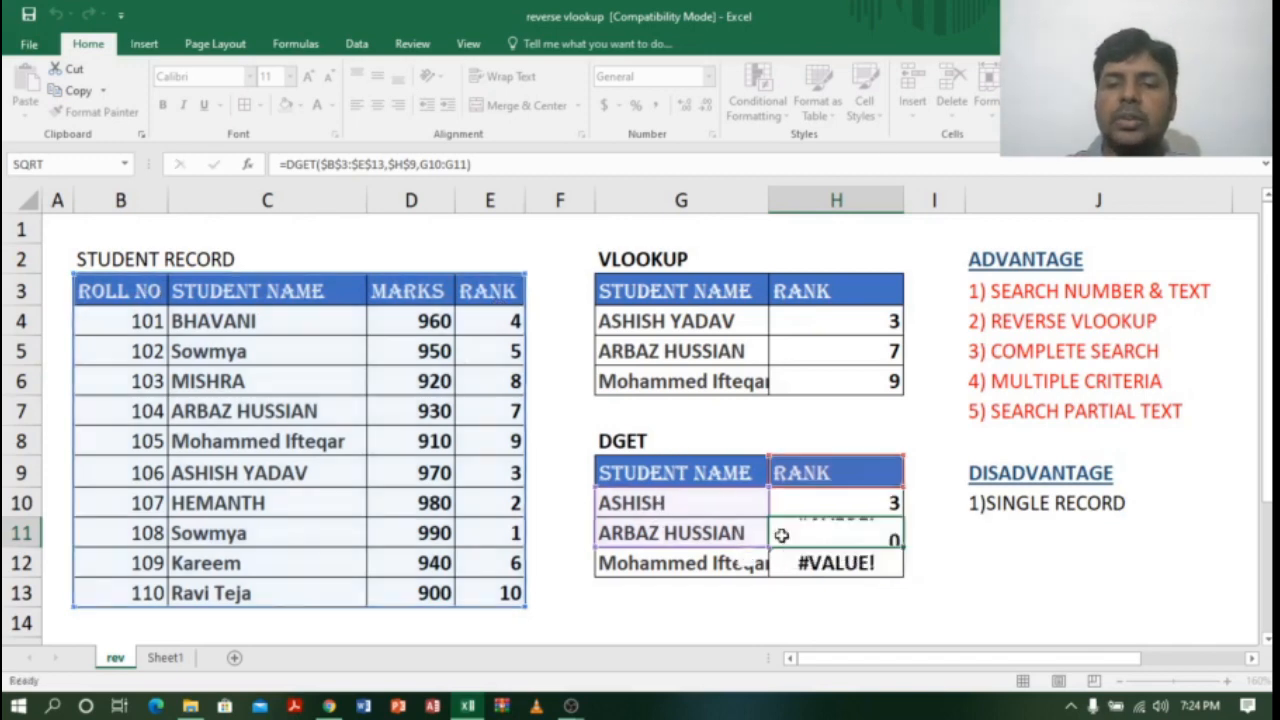
left_click(873, 504)
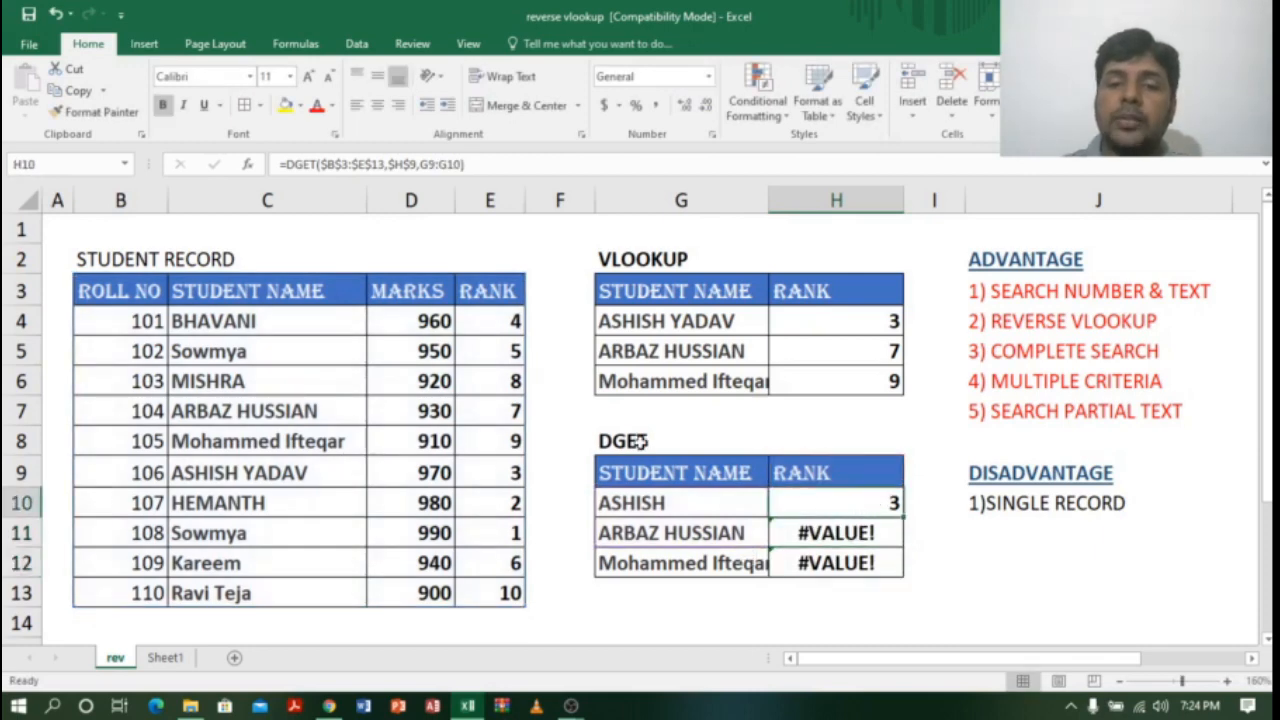
left_click_drag(625, 503, 851, 508)
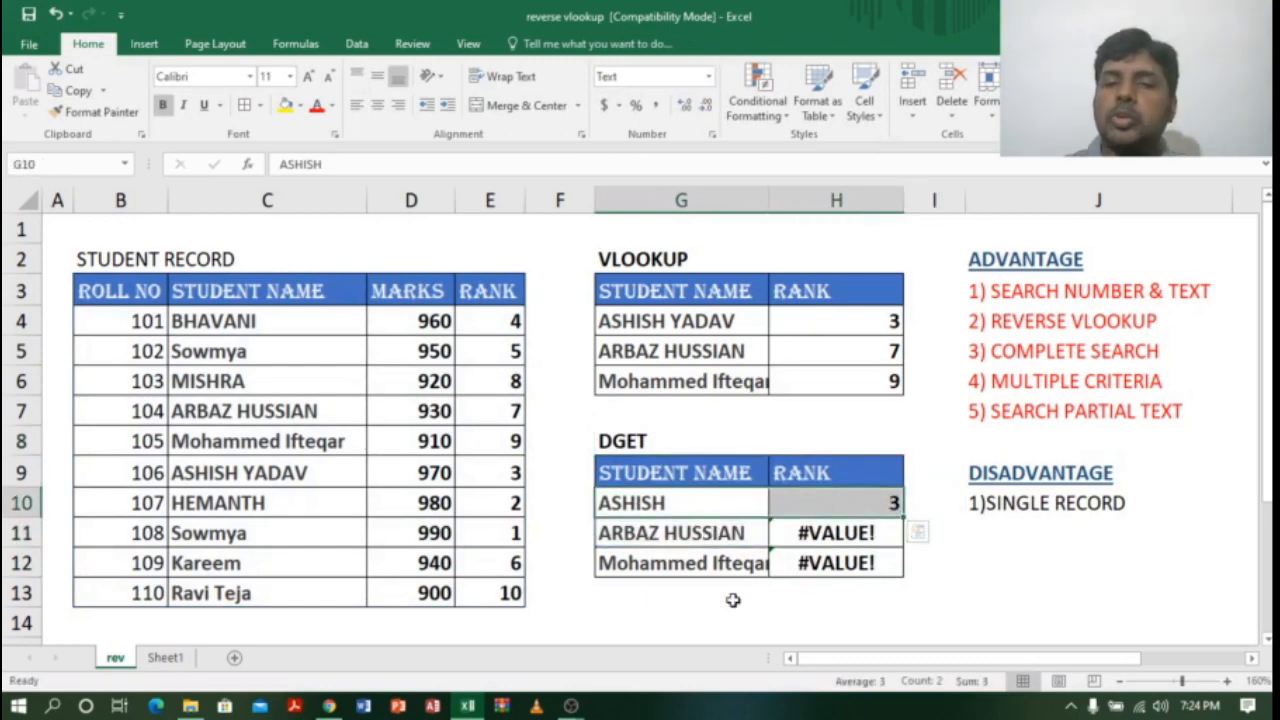
left_click_drag(837, 323, 838, 376)
Colour the text of the first disadvantage, SINGLE RECORD, in cell J10 red.
left_click(1025, 503)
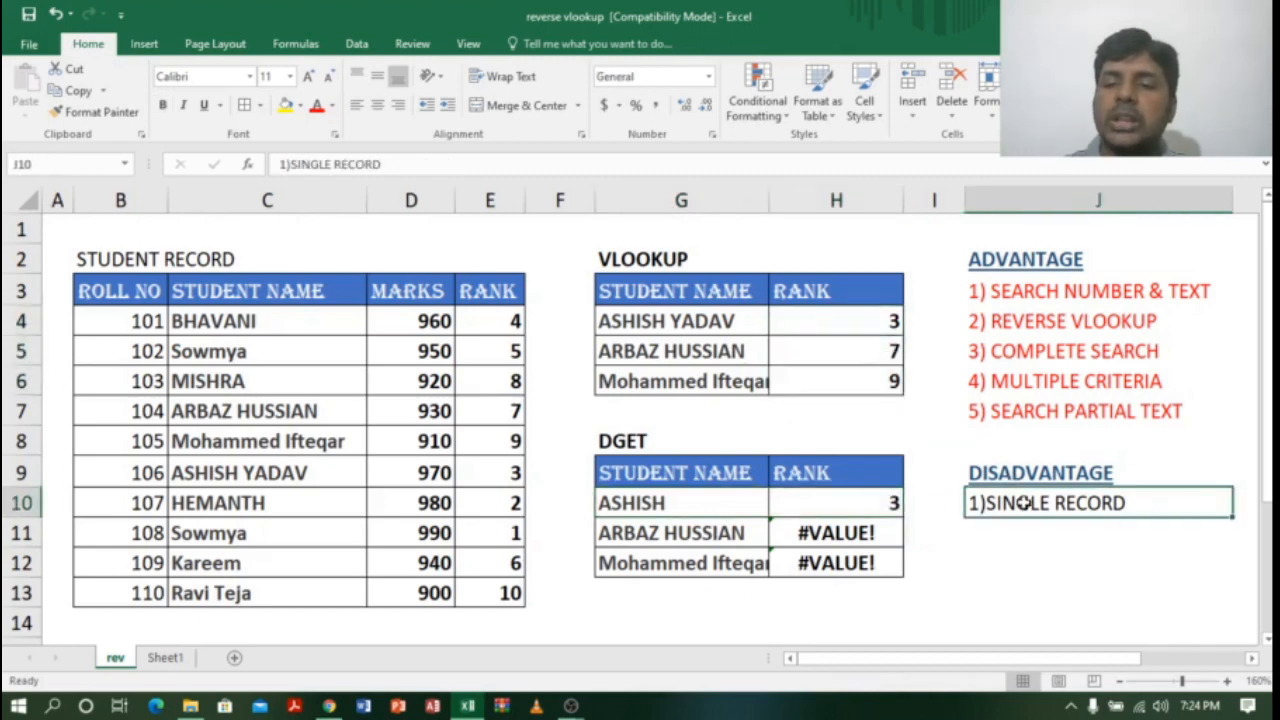
left_click(317, 110)
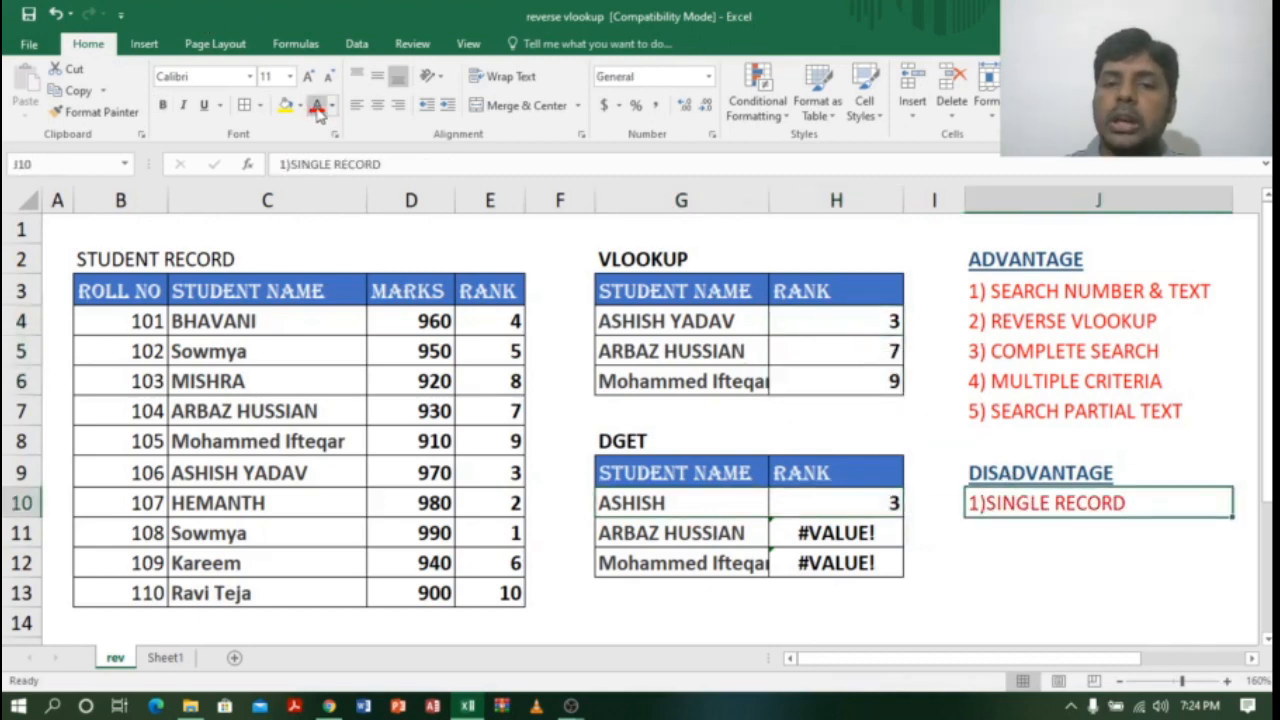
left_click(996, 565)
left_click(1112, 433)
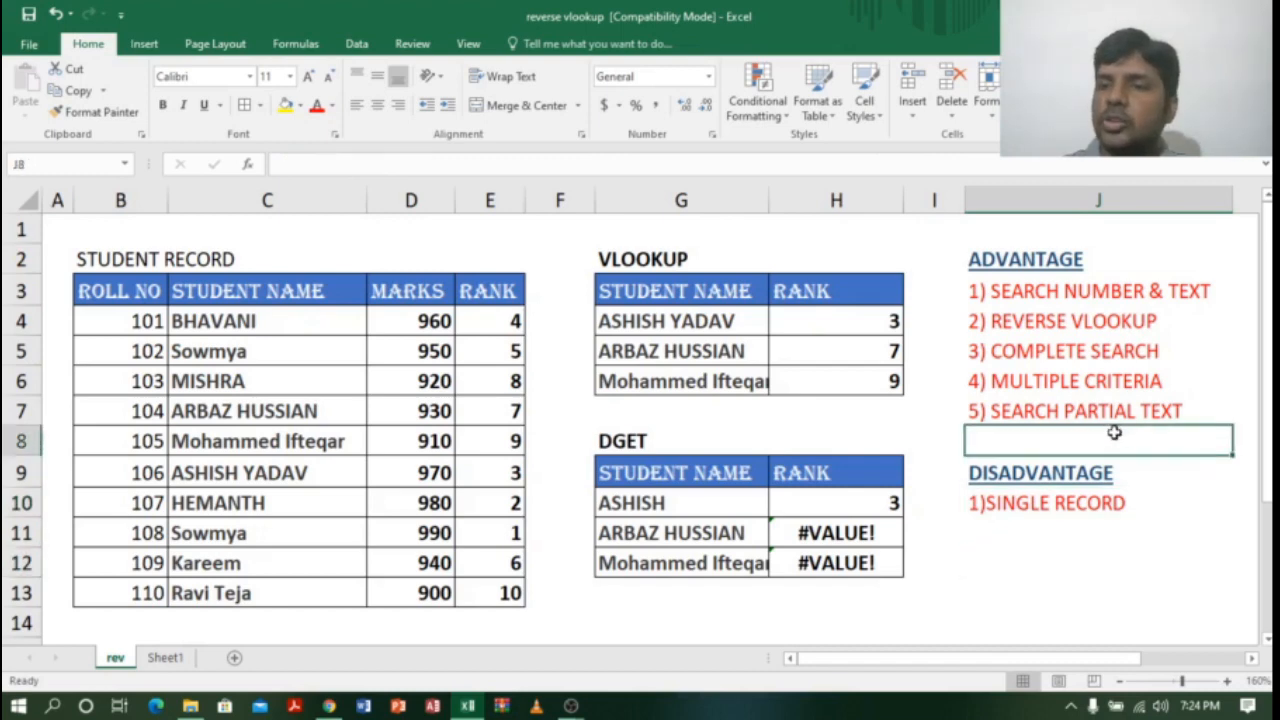
left_click(684, 253)
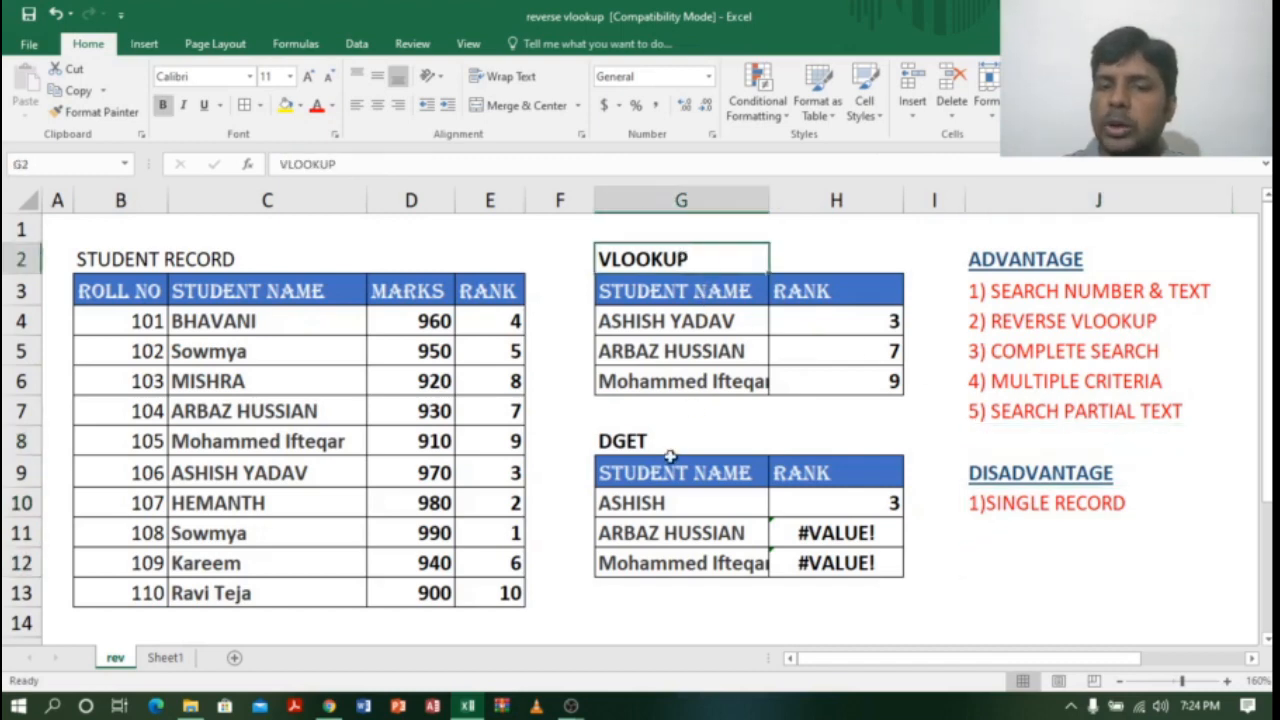
left_click(666, 443)
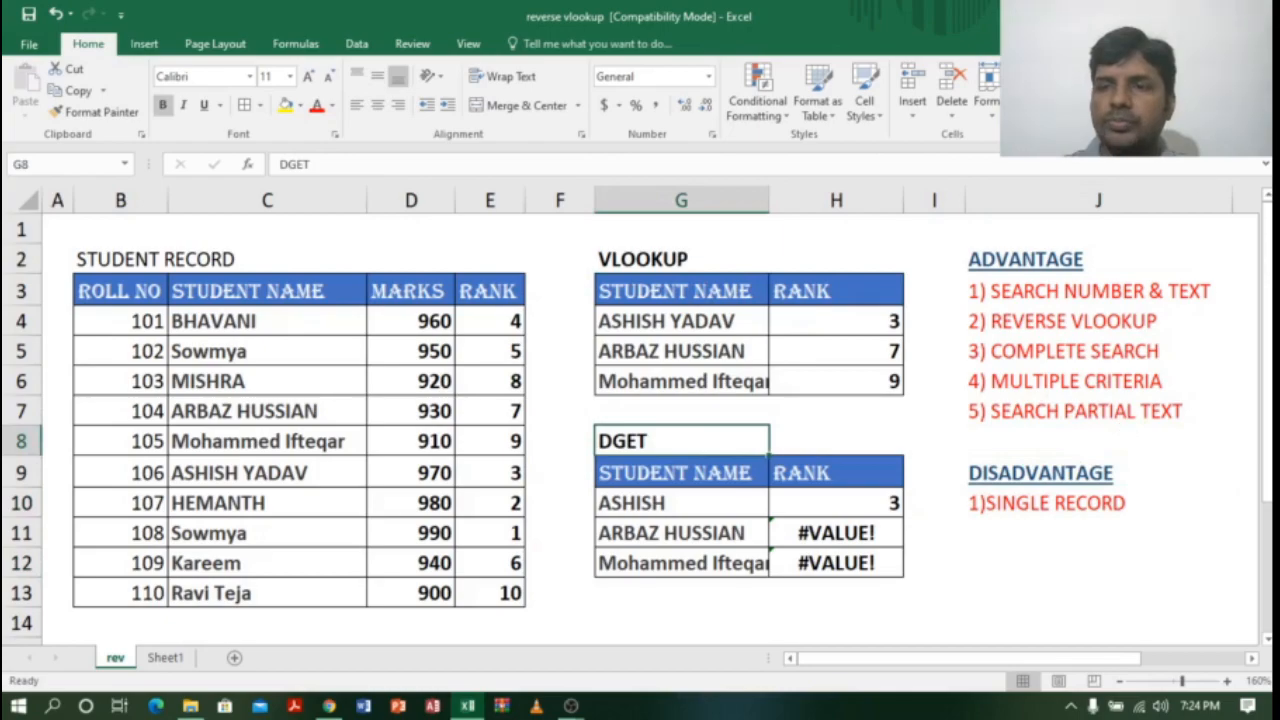